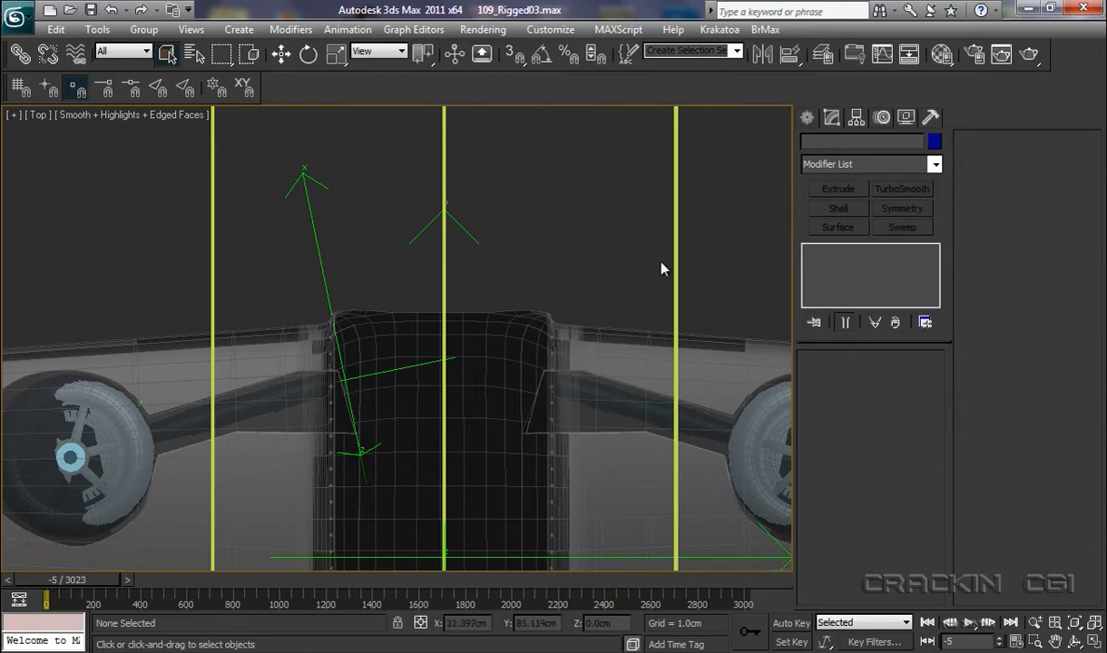
# - Create a Point helper with vertex snapping on the Front_Wing, at the inner end of the starboard landing gear arm
pyautogui.click(808, 119)
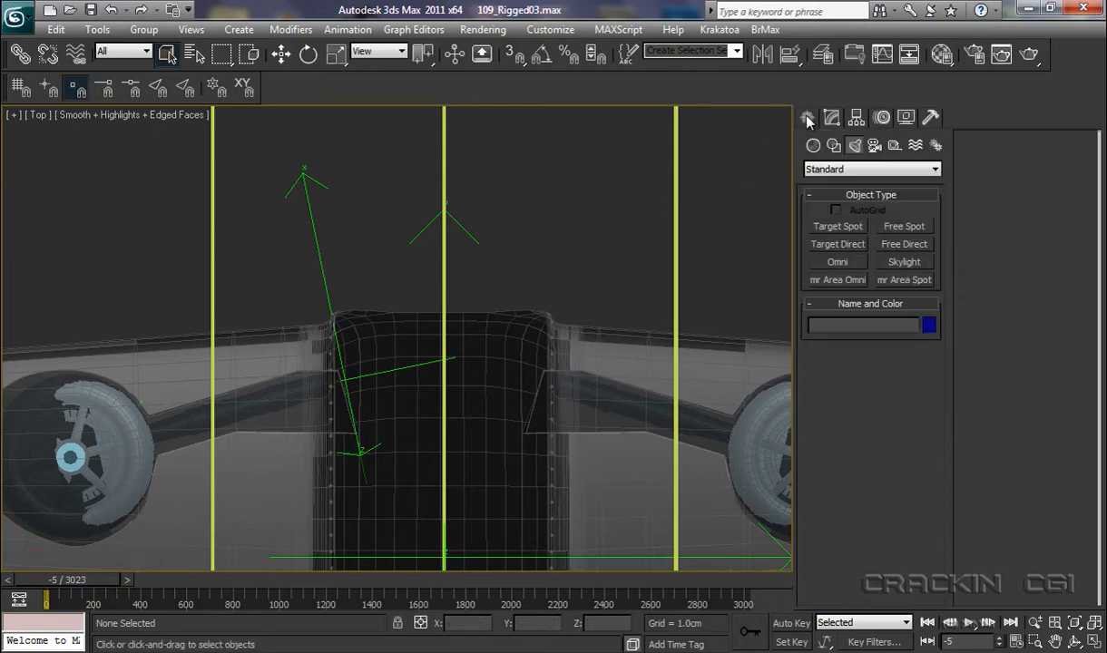
pyautogui.click(894, 147)
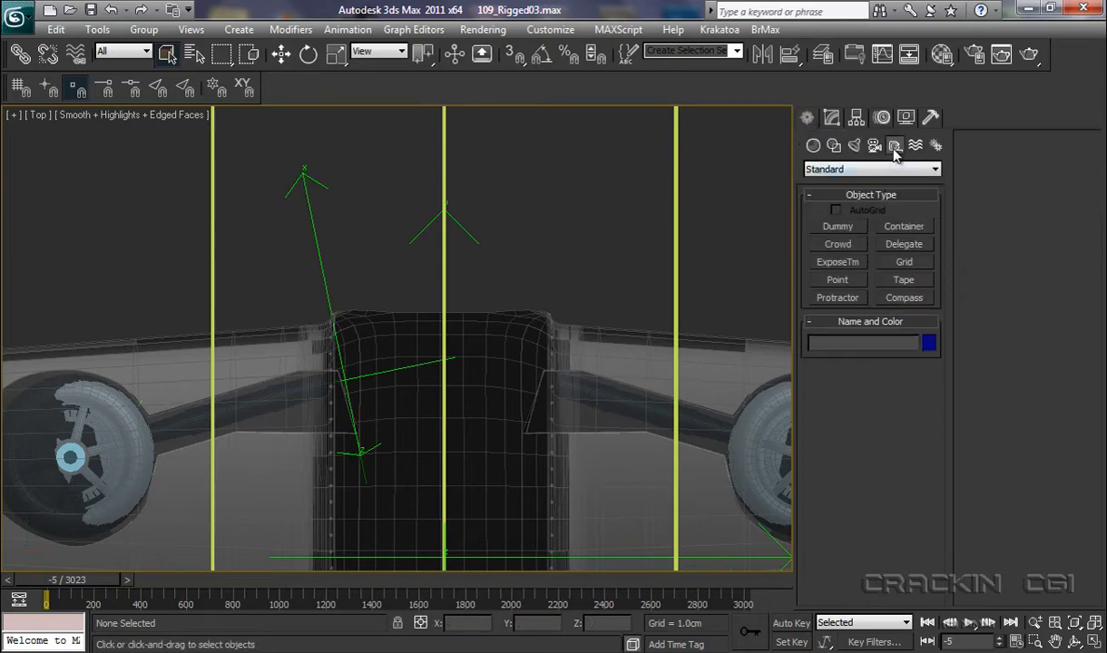
pyautogui.click(839, 281)
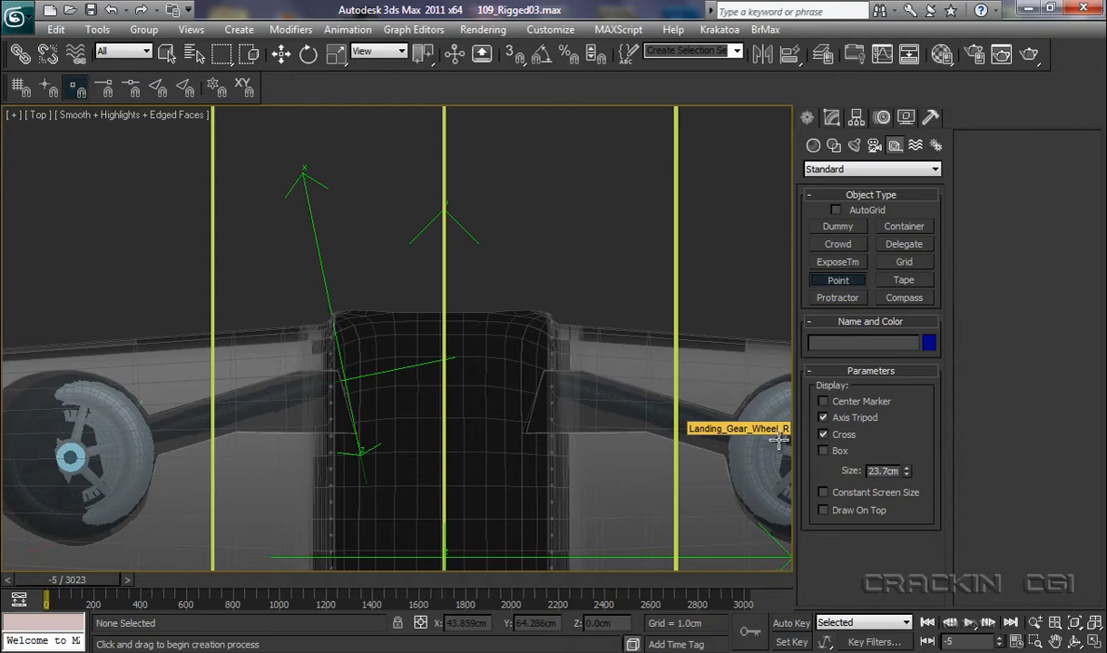
pyautogui.press('s')
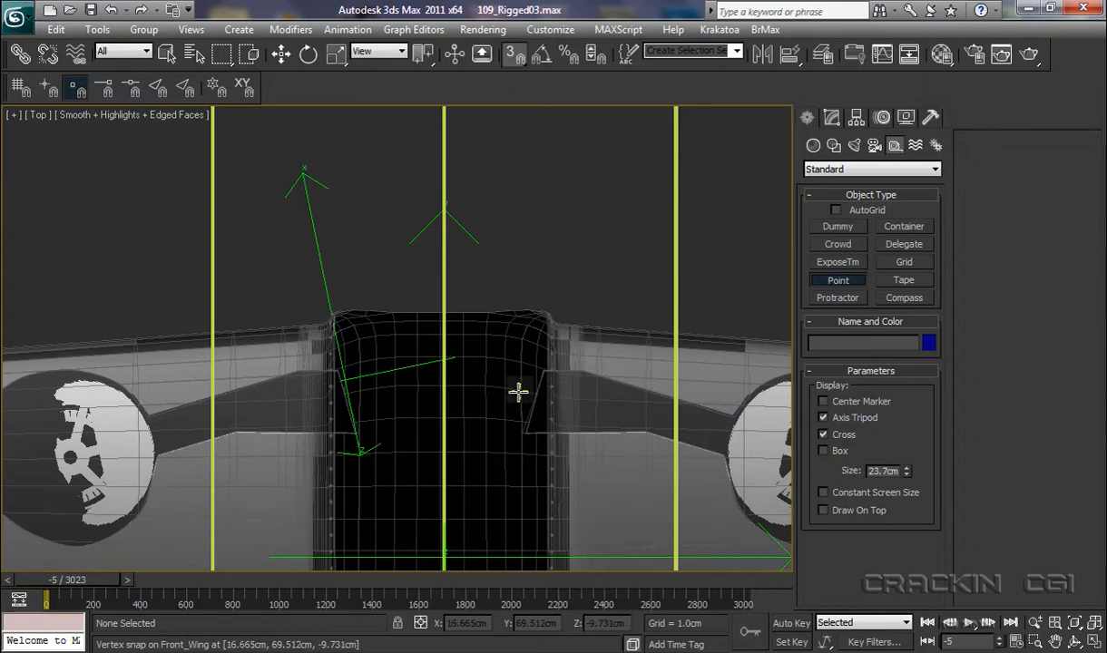
pyautogui.click(536, 366)
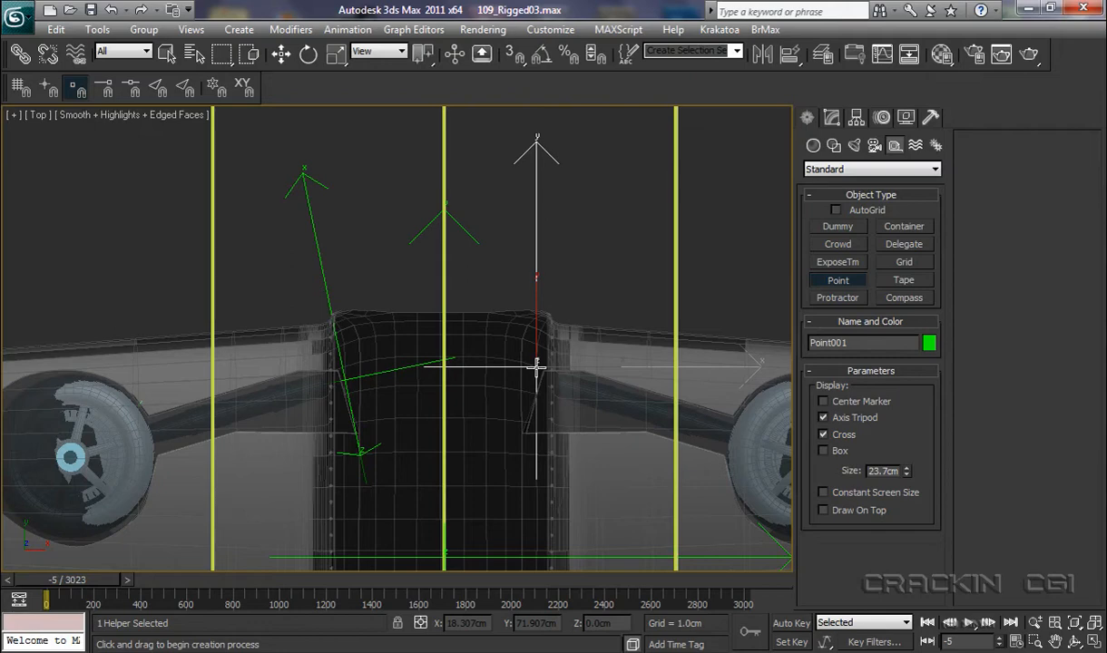
# - Rotate the new point helper about 72° around Z and move it to about Y 71.2 cm in the Top view
pyautogui.press('e')
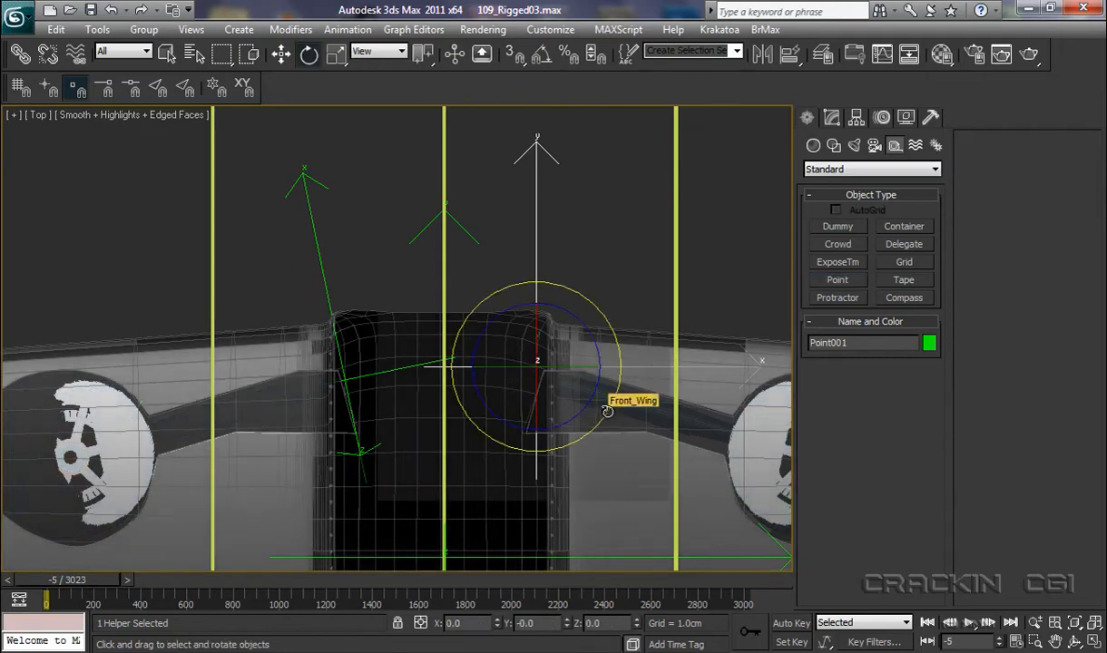
pyautogui.moveTo(605, 403); pyautogui.dragTo(616, 275)
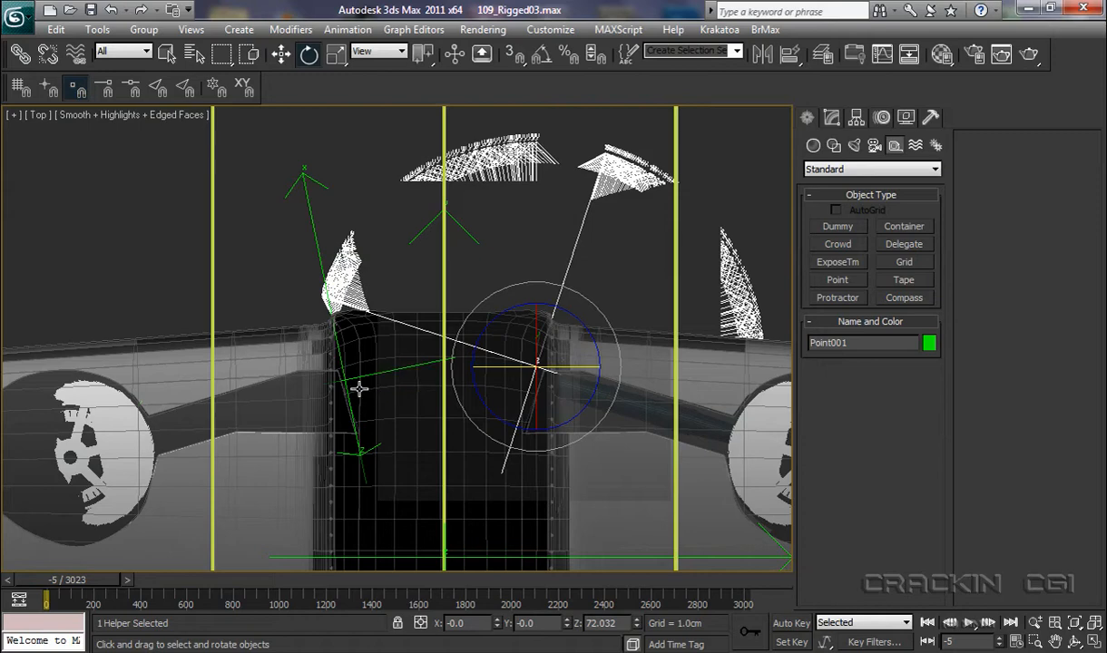
pyautogui.press('w')
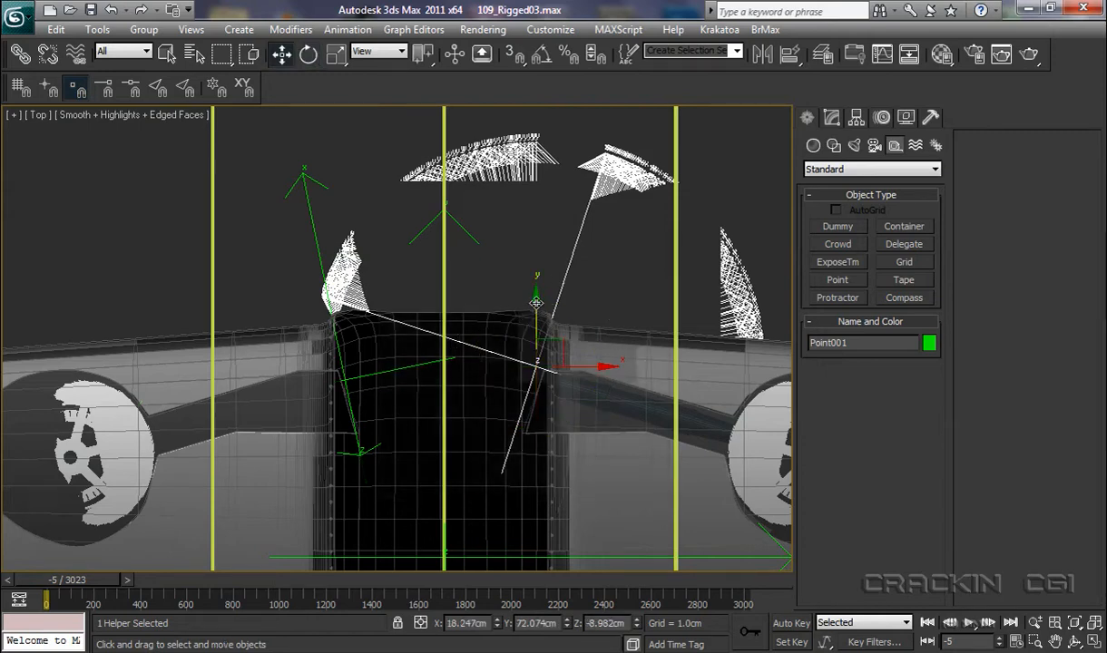
pyautogui.moveTo(536, 302); pyautogui.dragTo(536, 312)
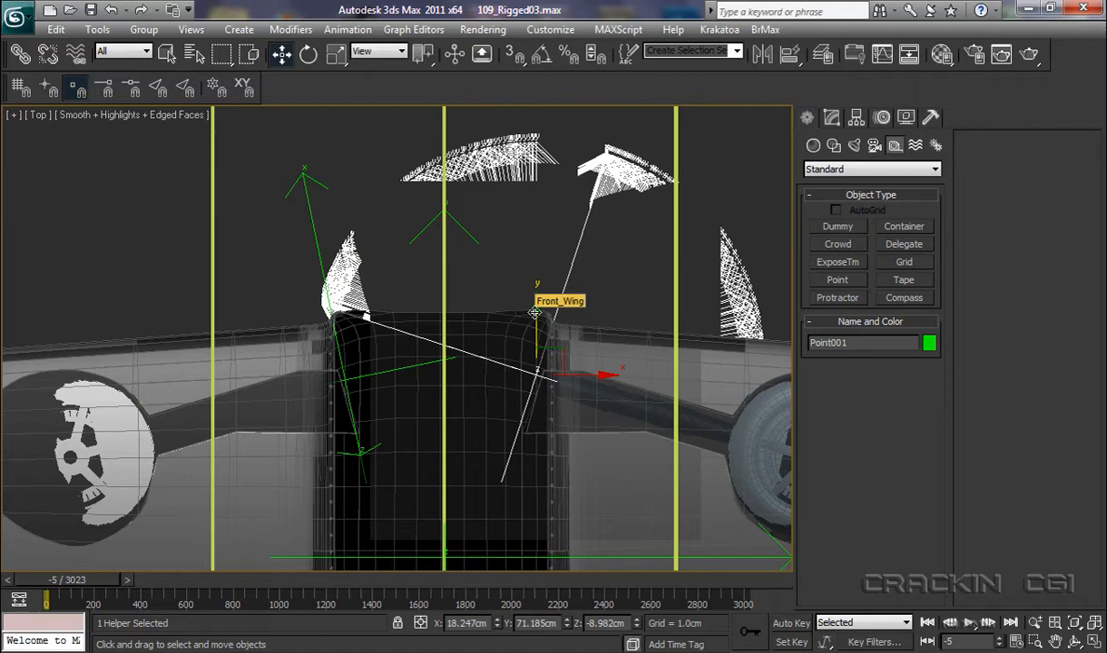
# - In the Left view, rotate the point helper to match the tilt of the PtCnt_Ucar_Port helper
pyautogui.press('l')
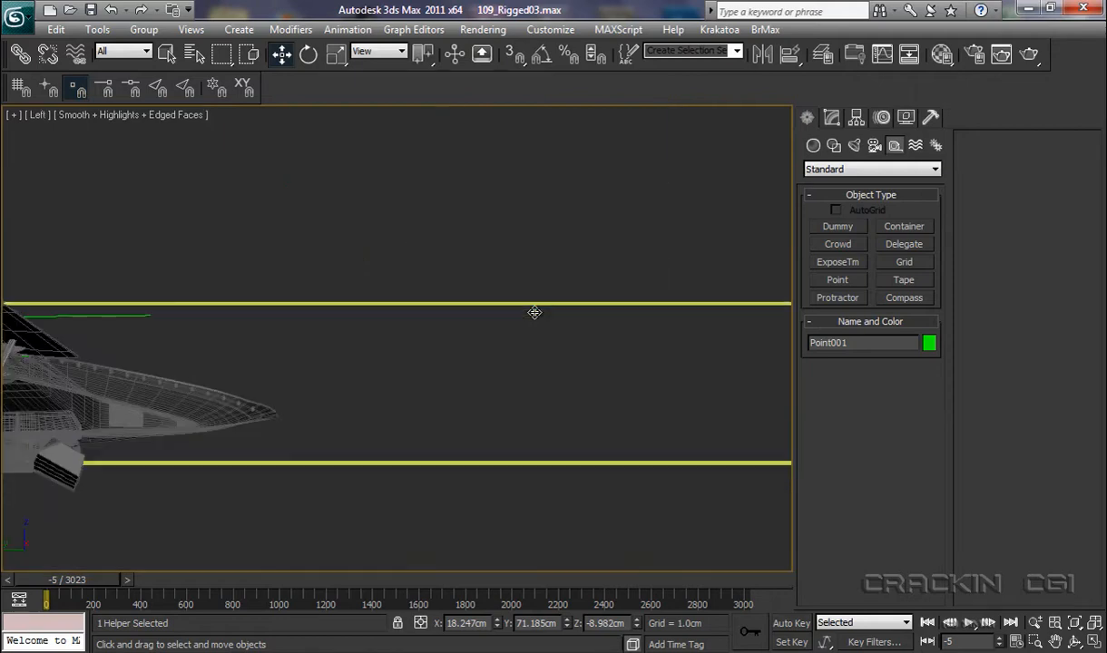
pyautogui.press('z')
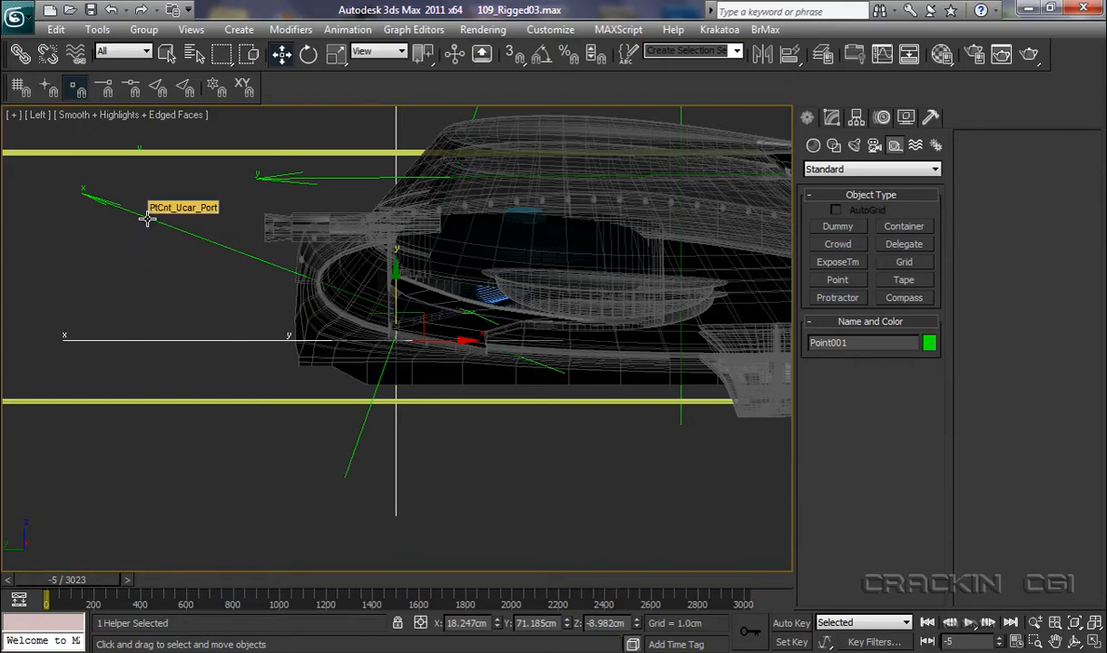
pyautogui.press('e')
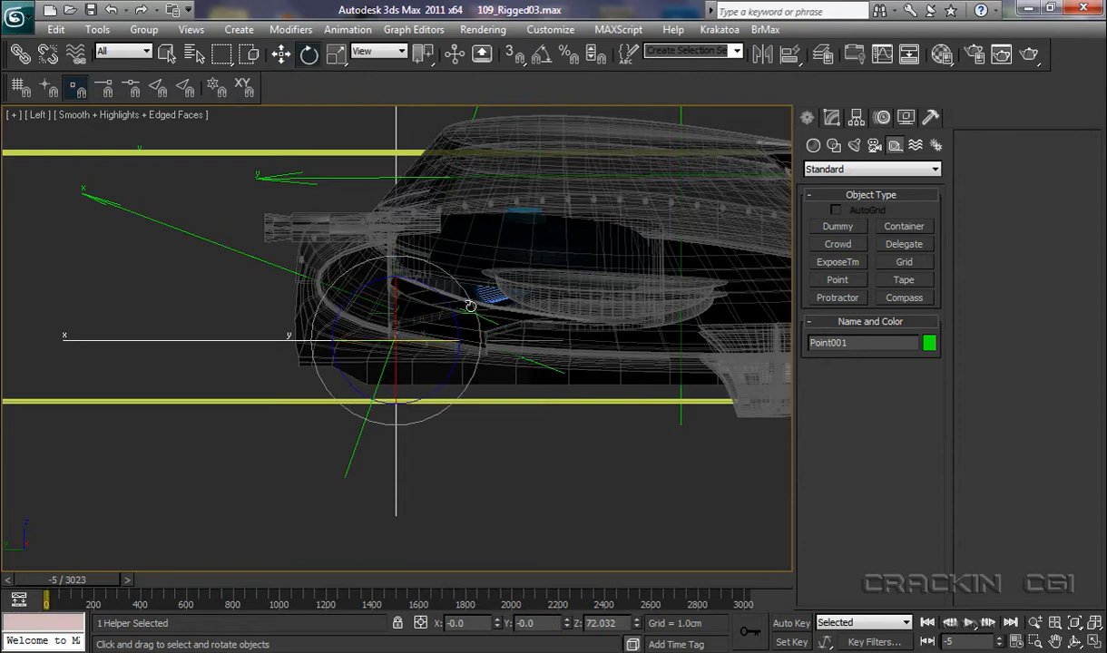
pyautogui.moveTo(473, 308); pyautogui.dragTo(481, 332)
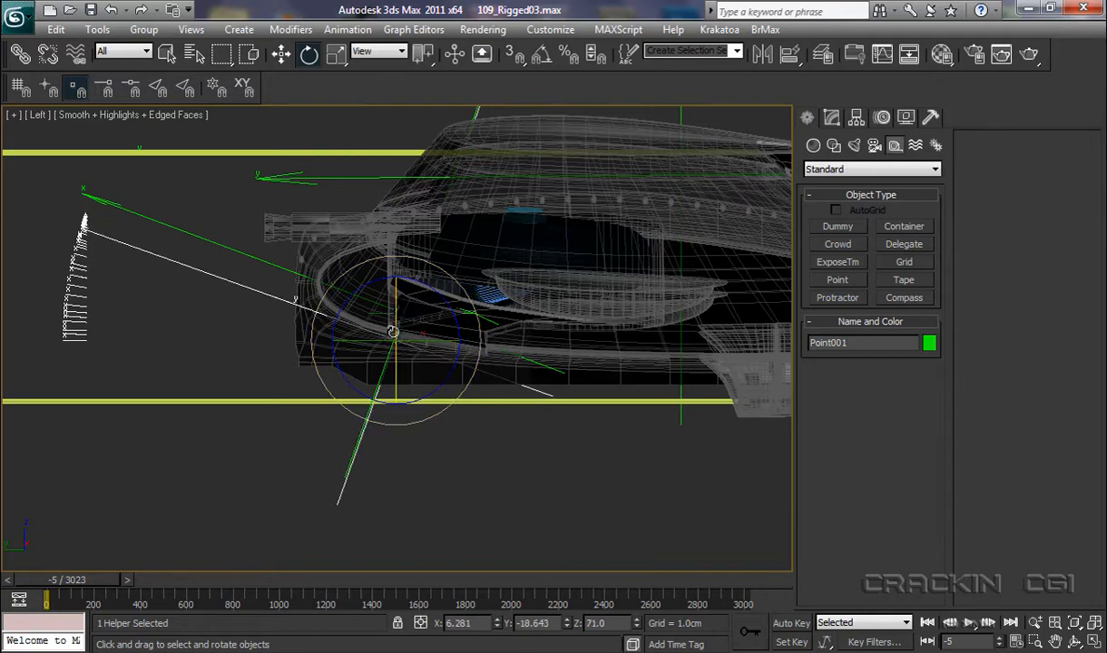
# - Move the point helper to about Y 70.67 cm and Z -7.02 cm, and fine-tune its tilt to line up with PtCnt_Ucar_Port
pyautogui.press('w')
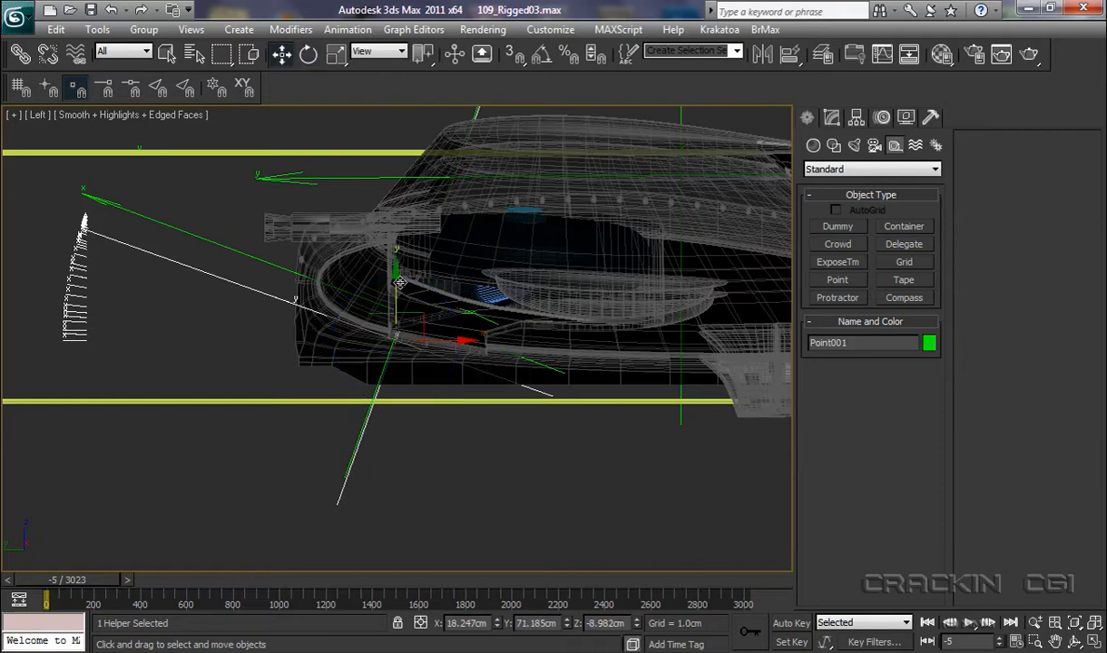
pyautogui.moveTo(397, 277); pyautogui.dragTo(405, 251)
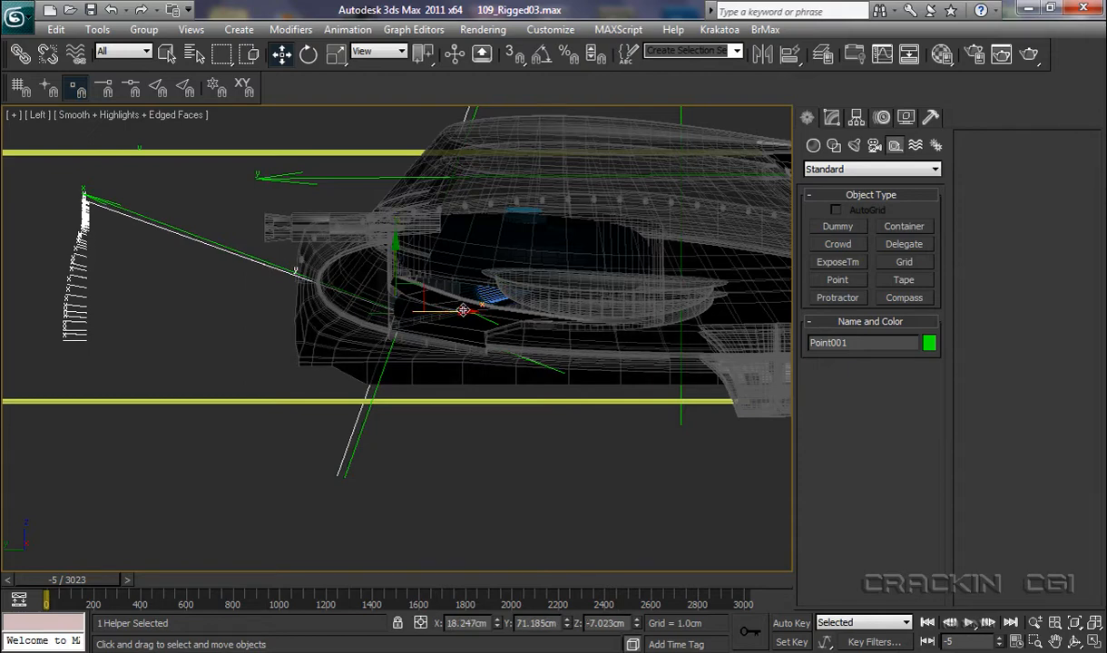
pyautogui.moveTo(463, 310); pyautogui.dragTo(469, 310)
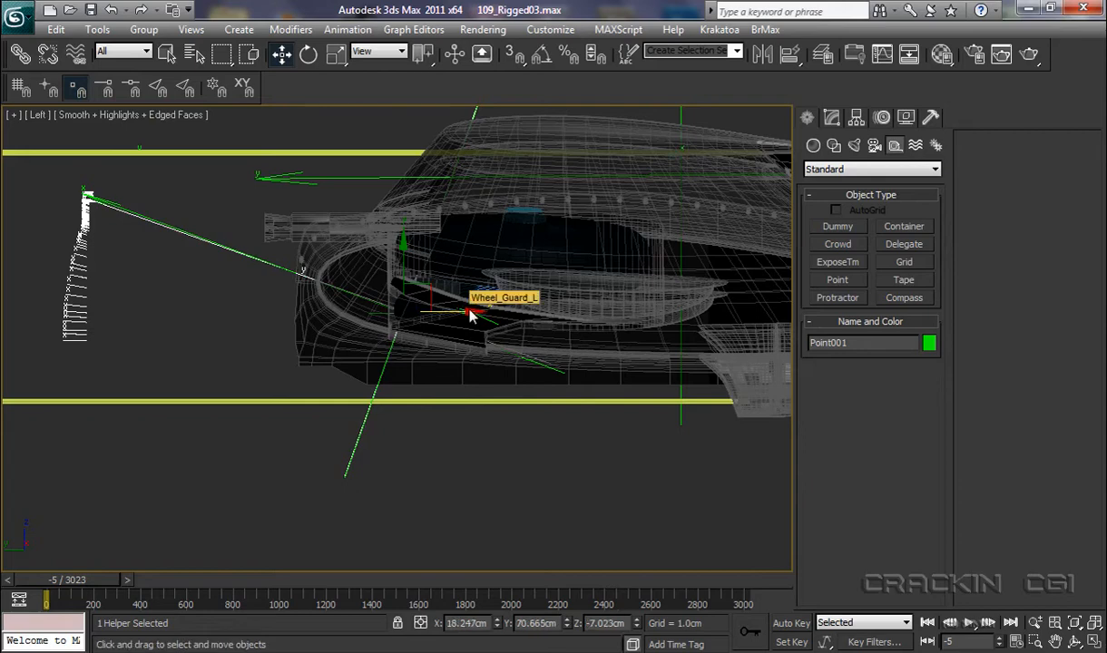
pyautogui.press('e')
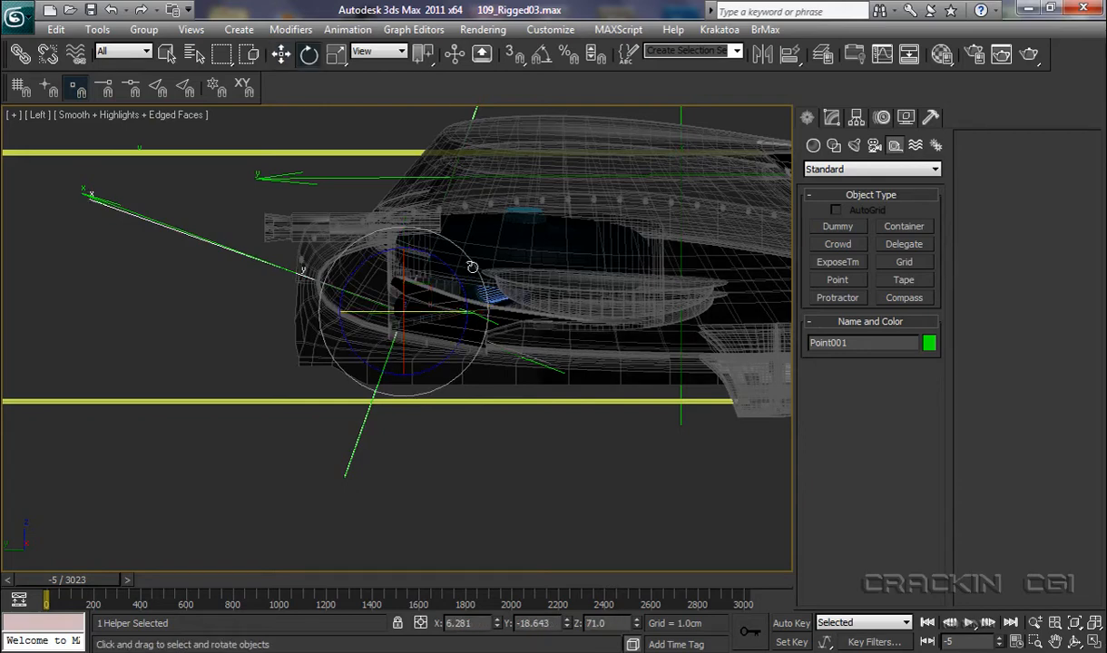
pyautogui.moveTo(472, 265); pyautogui.dragTo(472, 265)
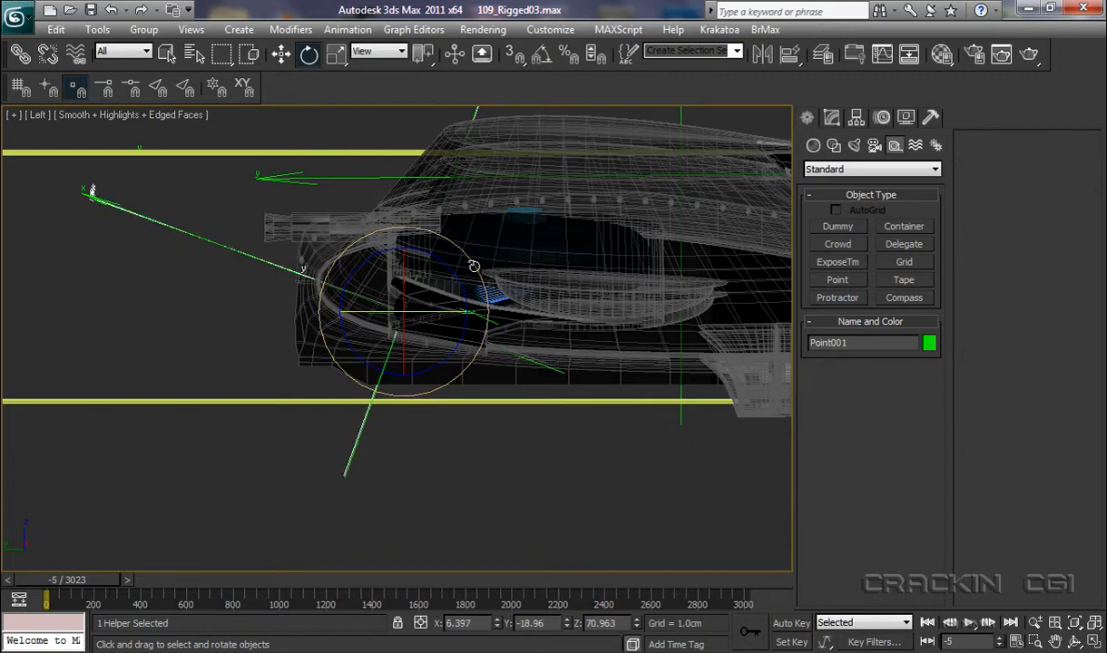
# - Lock the Z Rotation track of Point001 in the Curve Editor
pyautogui.press('p')
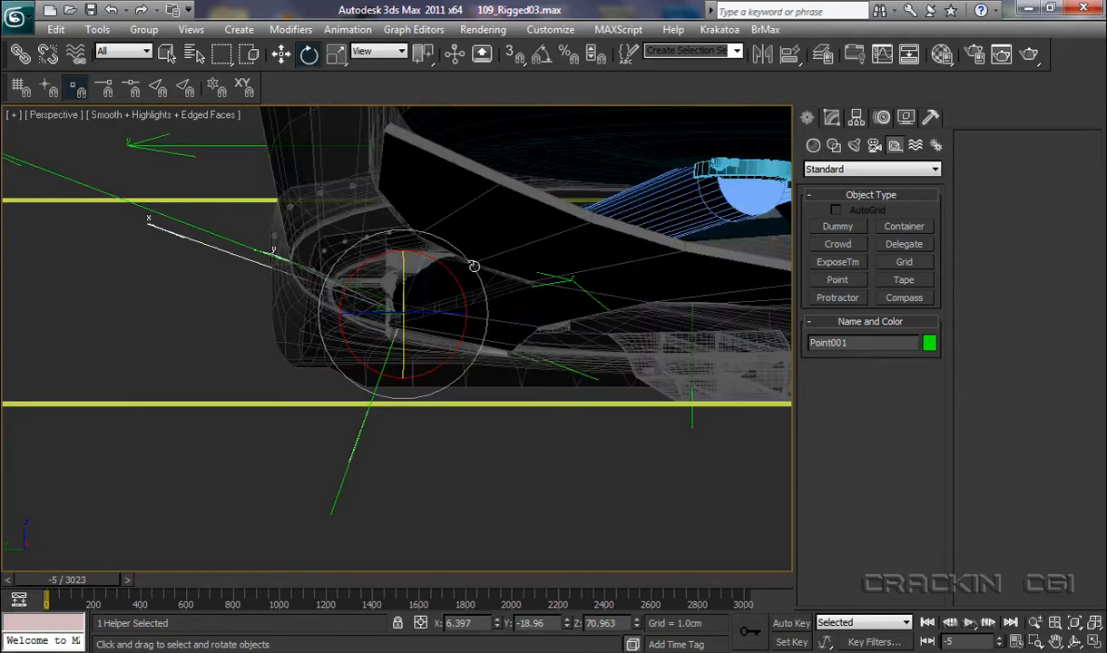
pyautogui.scroll(2, 468, 430)
pyautogui.keyDown('alt'); pyautogui.moveTo(472, 430); pyautogui.dragTo(467, 375, button='middle'); pyautogui.keyUp('alt')
pyautogui.scroll(-4, 454, 395)
pyautogui.keyDown('alt'); pyautogui.moveTo(447, 415); pyautogui.dragTo(339, 546, button='middle'); pyautogui.keyUp('alt')
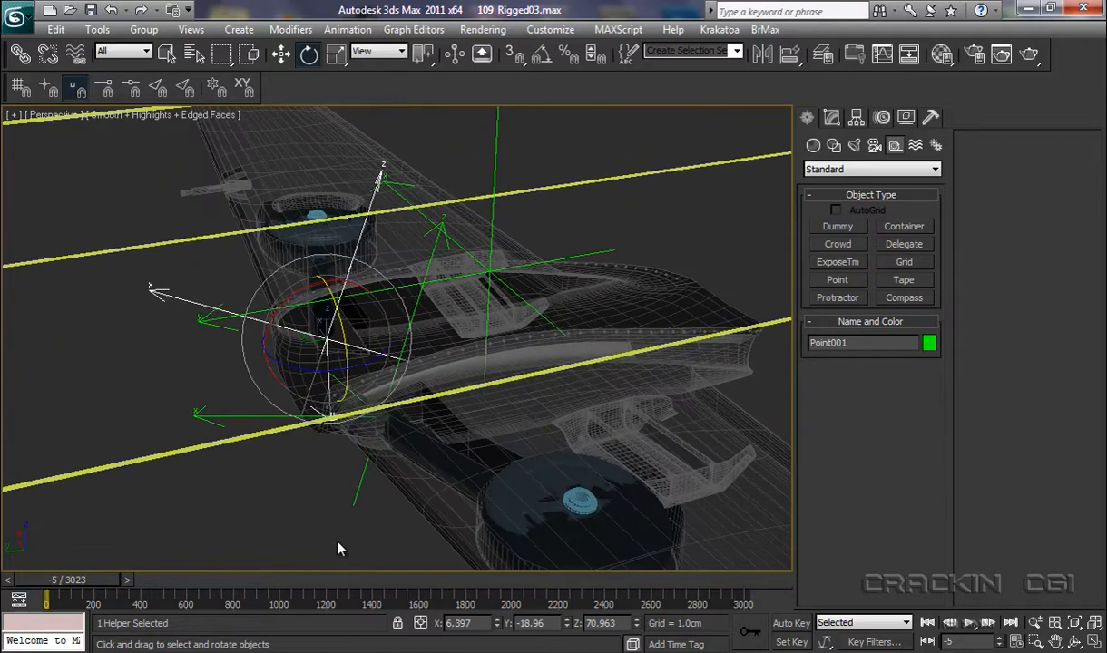
pyautogui.click(882, 56)
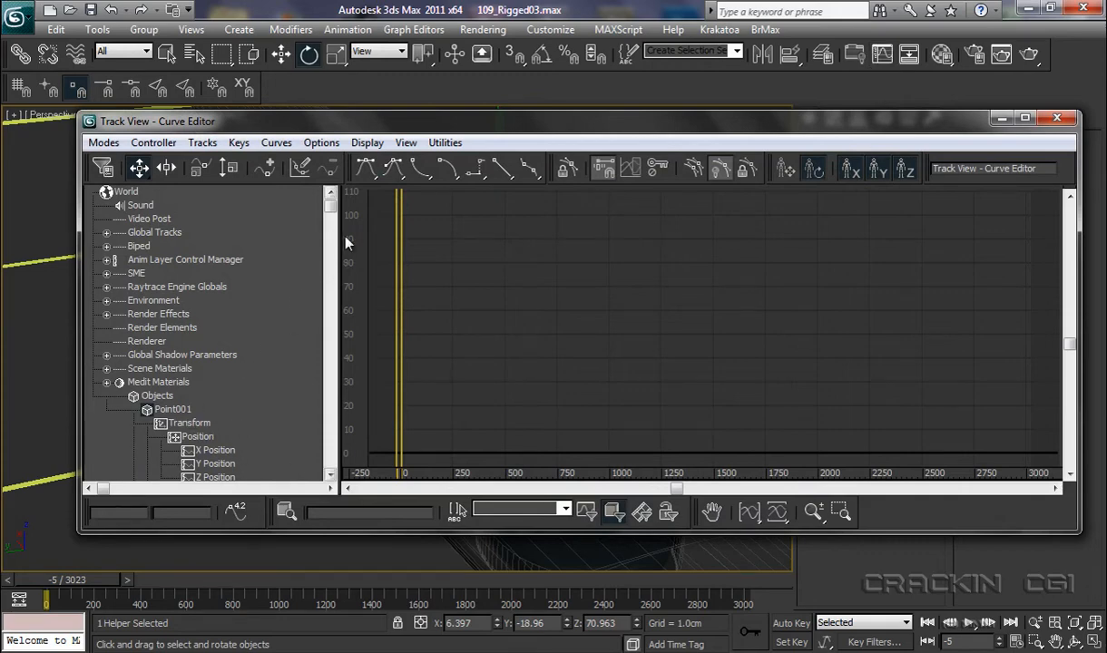
pyautogui.moveTo(331, 208); pyautogui.dragTo(330, 306)
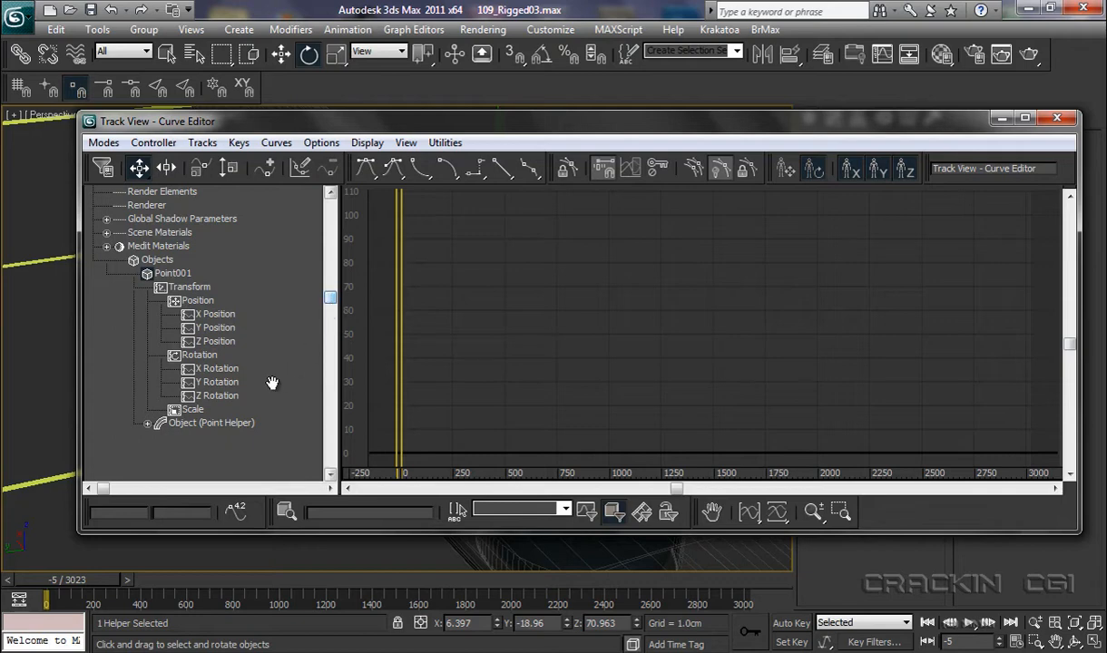
pyautogui.click(226, 396)
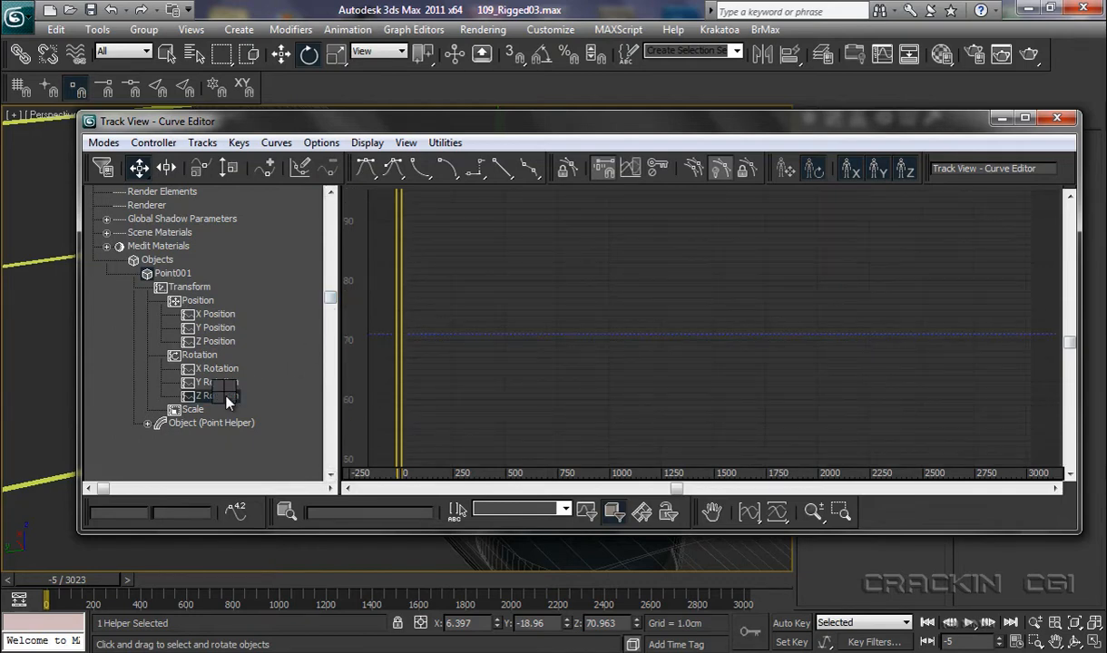
pyautogui.rightClick(230, 399)
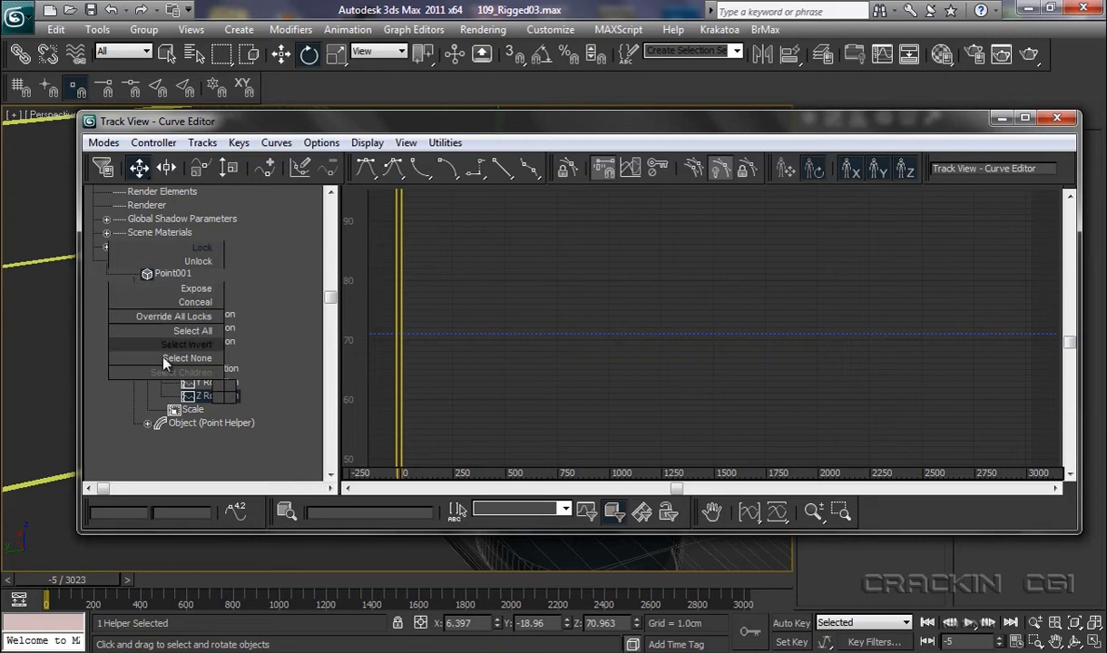
pyautogui.click(199, 248)
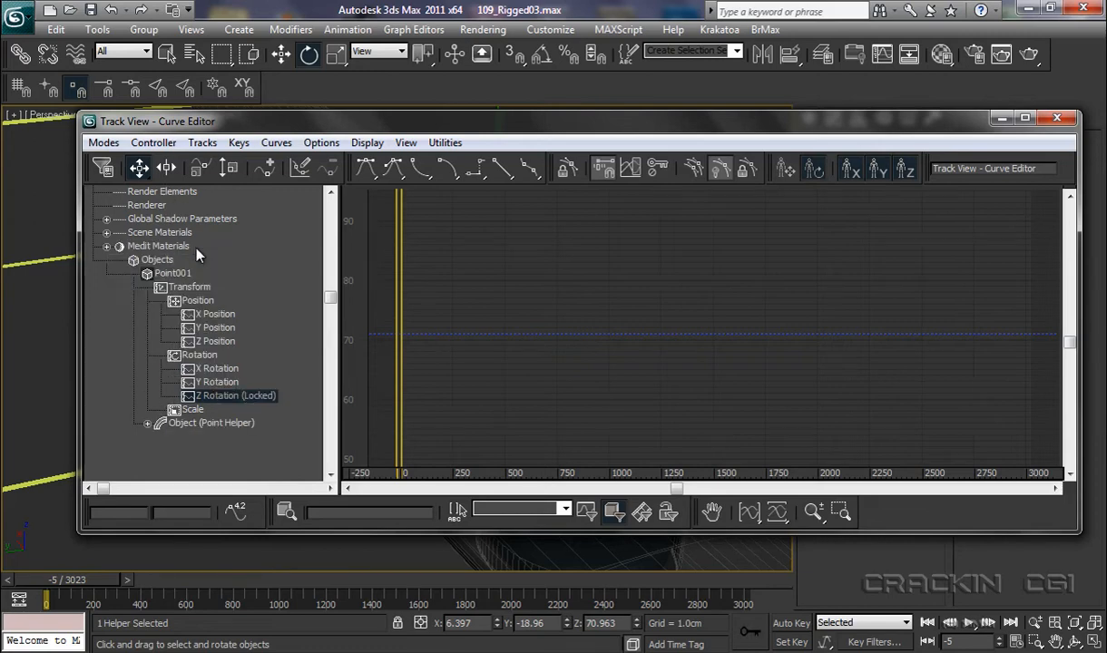
# - Lock the Y Rotation track of Point001 as well and close the Curve Editor
pyautogui.click(218, 384)
pyautogui.rightClick(218, 384)
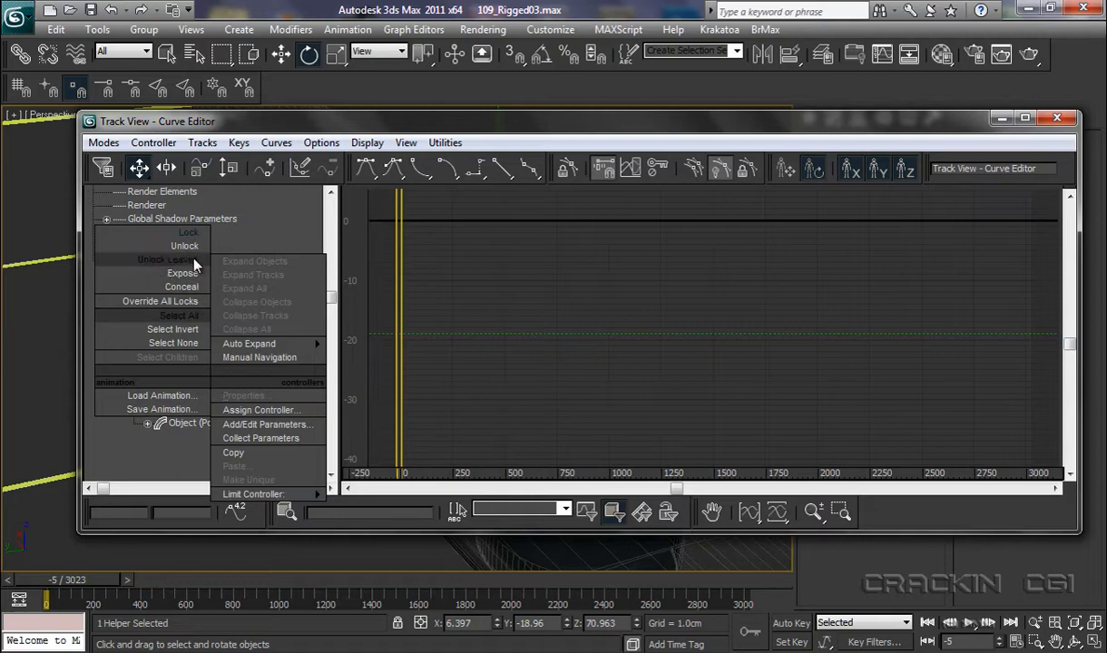
pyautogui.click(184, 220)
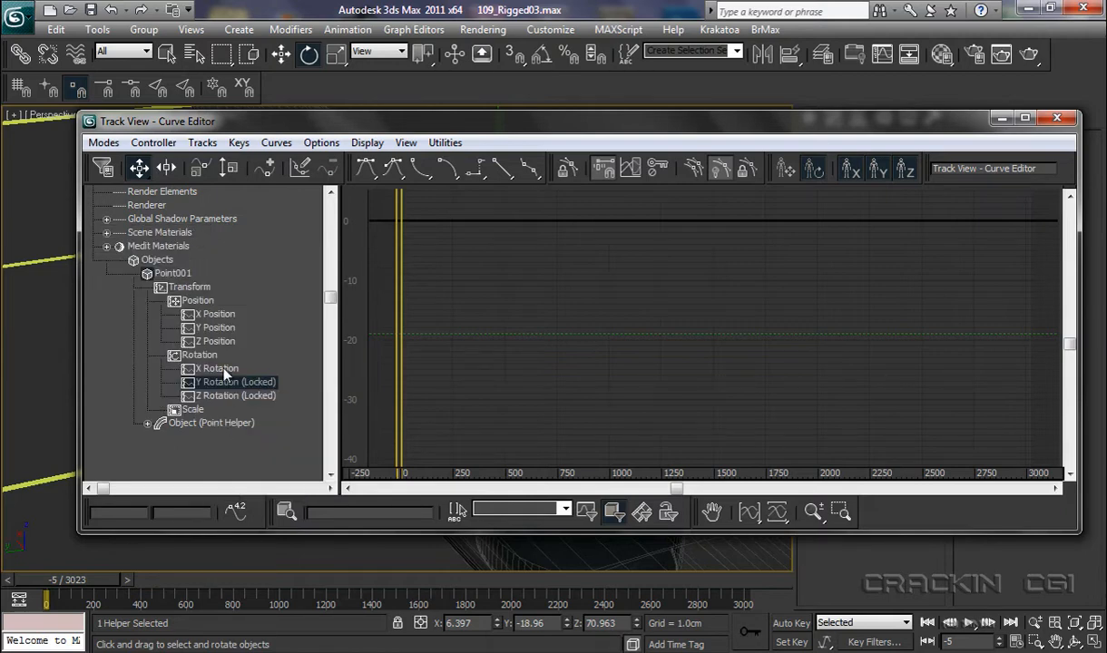
pyautogui.click(1057, 118)
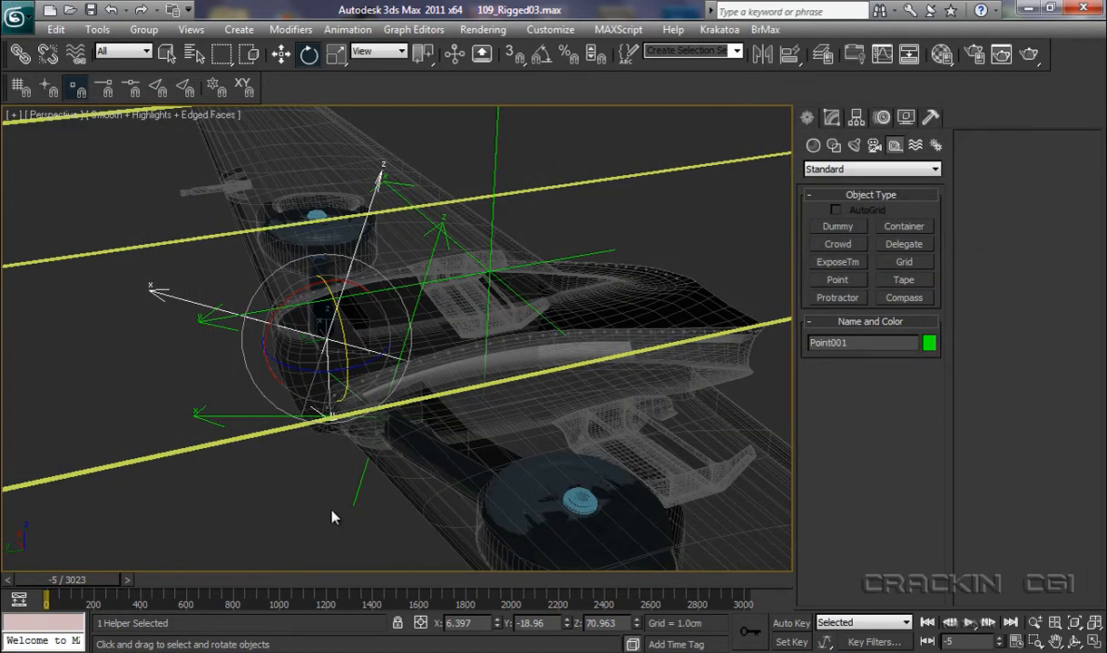
# - Test the point helper's rotation about its X axis in the Perspective view and undo the rotation
pyautogui.keyDown('alt'); pyautogui.moveTo(332, 518); pyautogui.dragTo(334, 361, button='middle'); pyautogui.keyUp('alt')
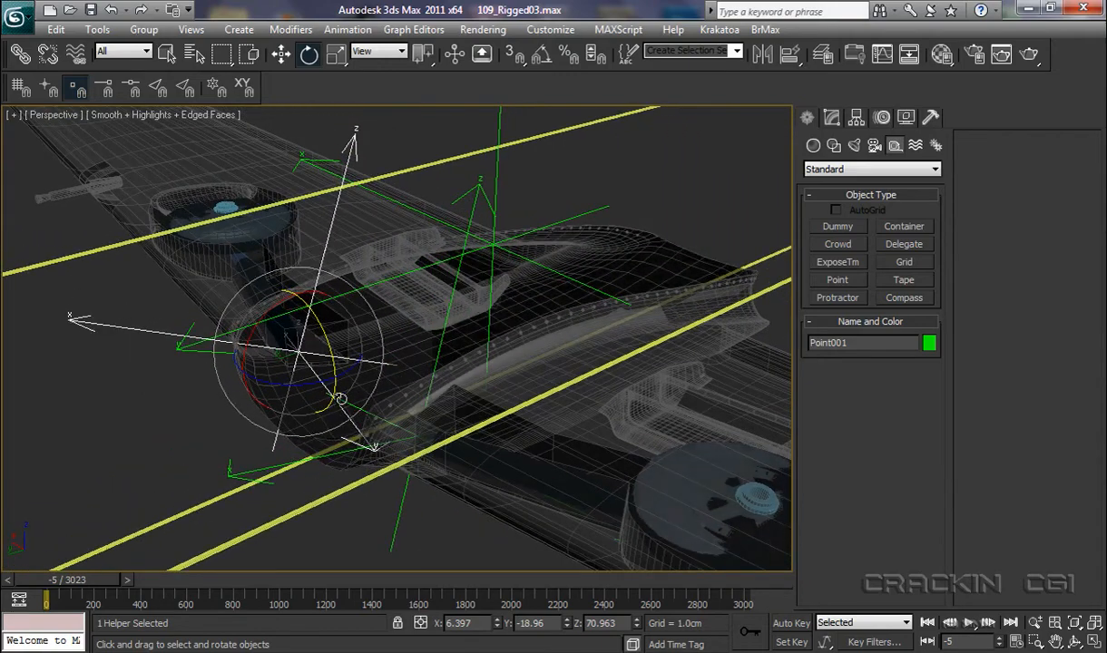
pyautogui.moveTo(334, 361); pyautogui.dragTo(215, 353)
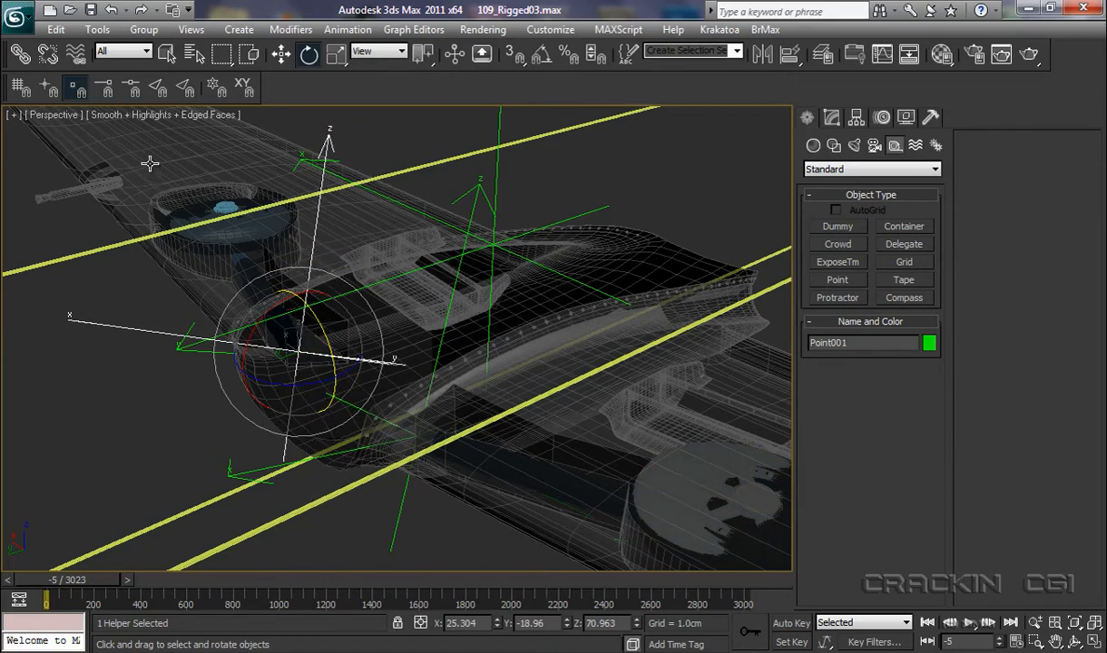
pyautogui.click(110, 10)
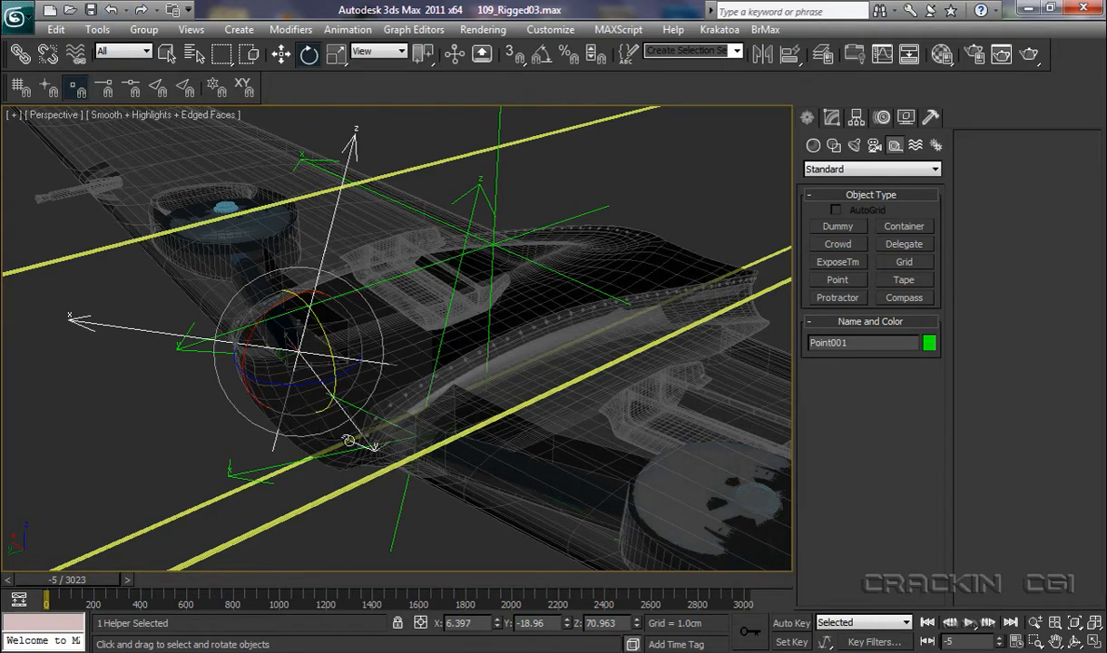
# - Start a parameter wire from CC_Messerschmitt's UCarriage_Star custom attribute to the X Rotation of Point001
pyautogui.keyDown('alt'); pyautogui.moveTo(352, 453); pyautogui.dragTo(456, 451, button='middle'); pyautogui.keyUp('alt')
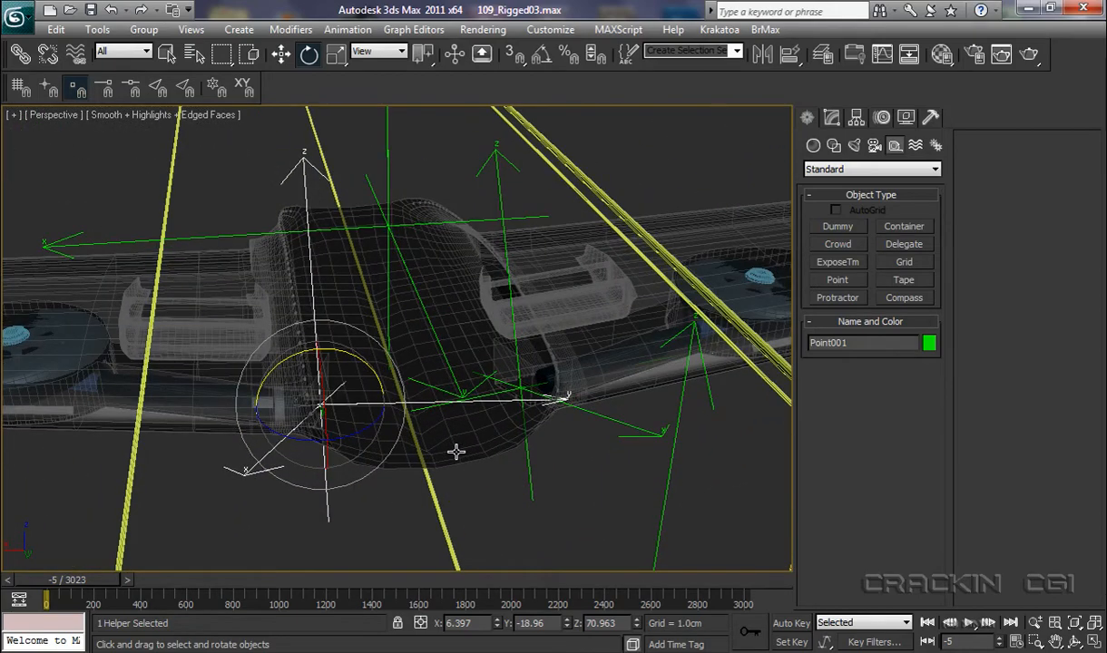
pyautogui.click(442, 519)
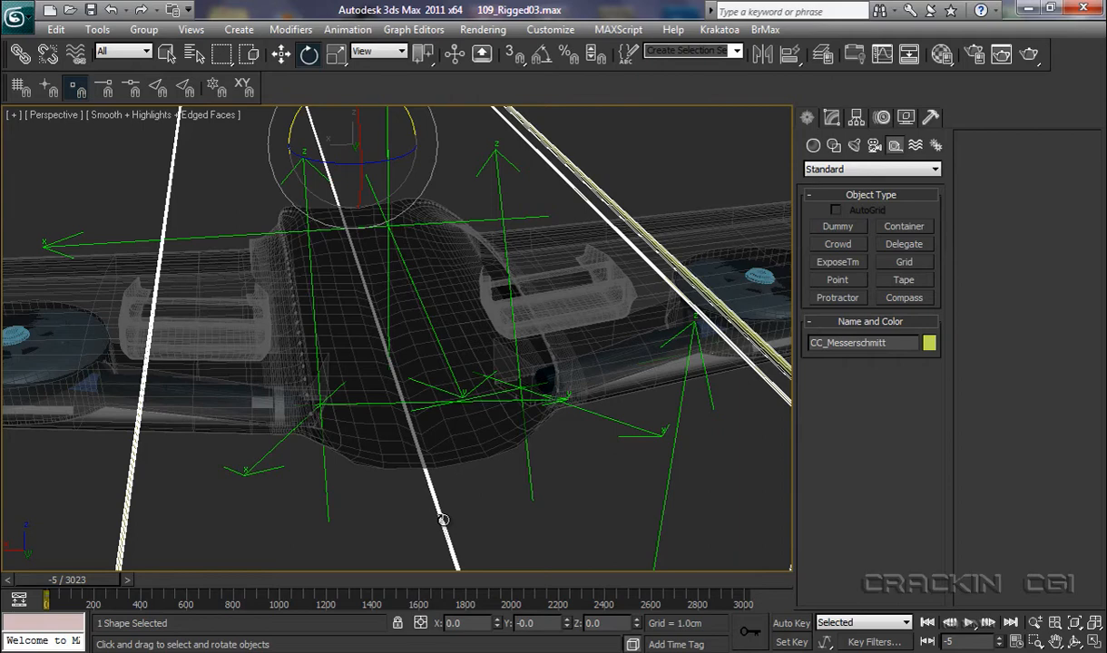
pyautogui.hotkey('ctrl', '5')
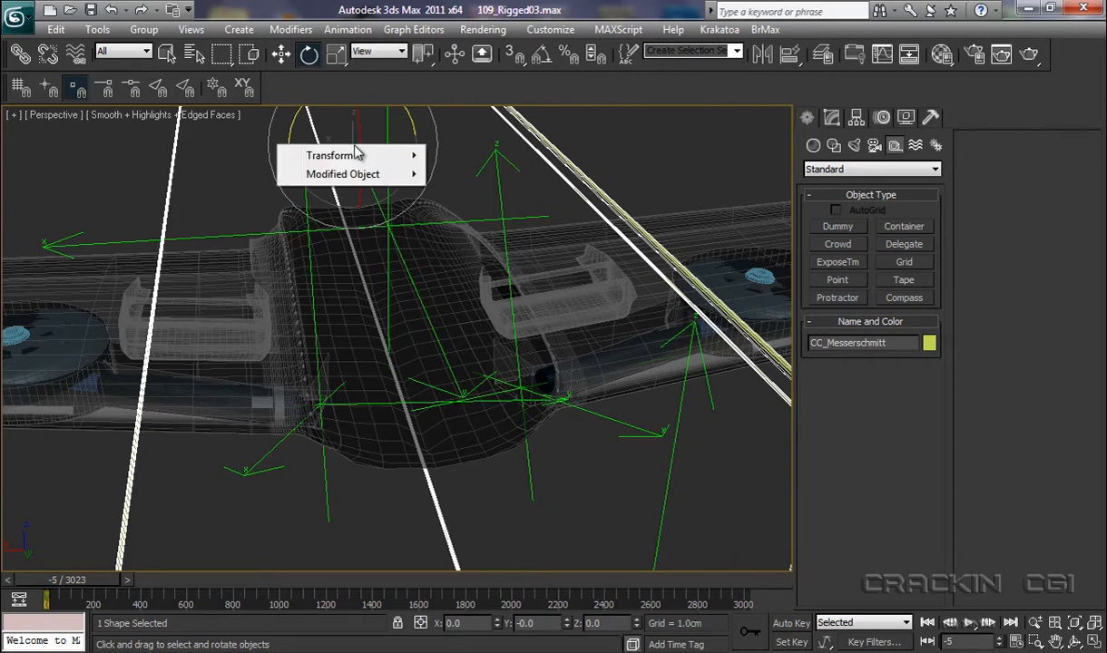
pyautogui.moveTo(353, 178)
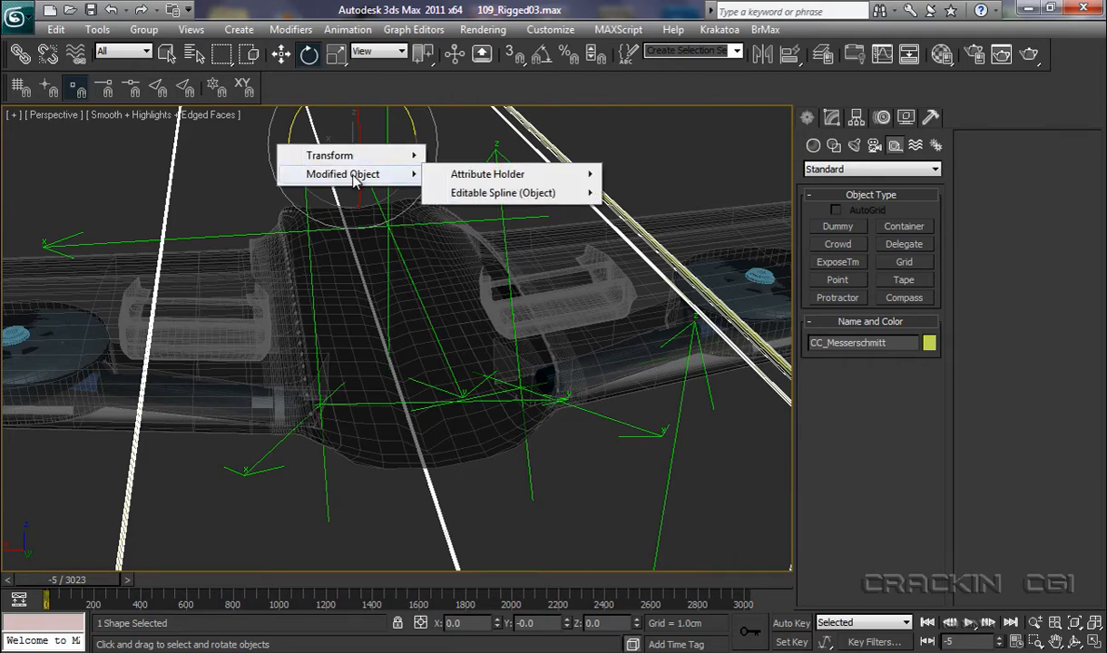
pyautogui.moveTo(477, 178)
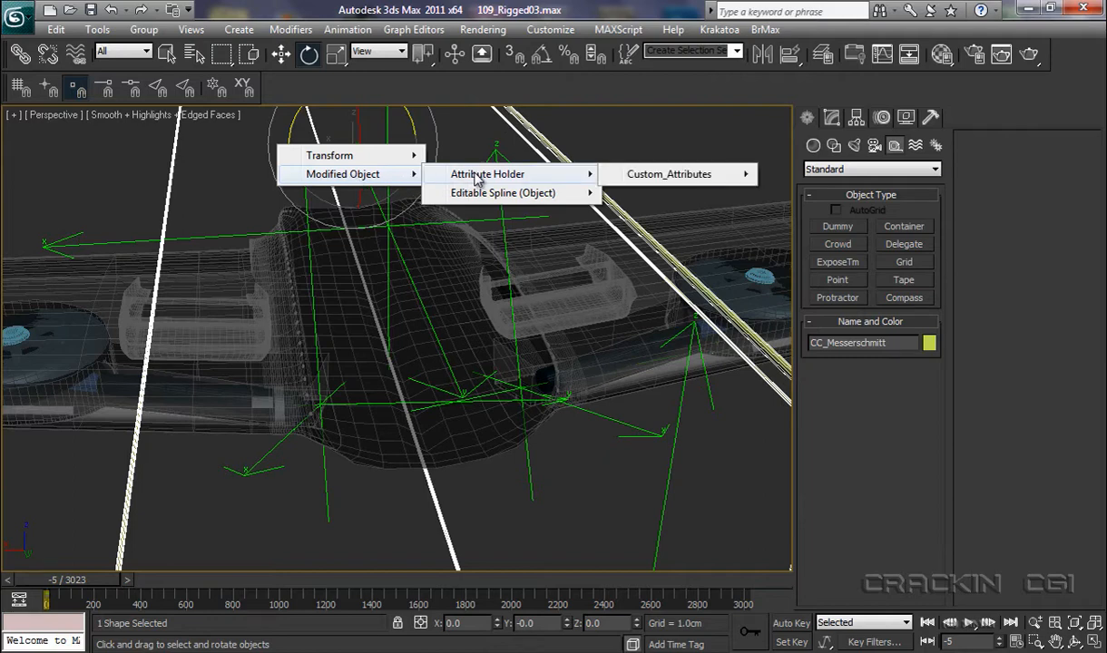
pyautogui.moveTo(631, 179)
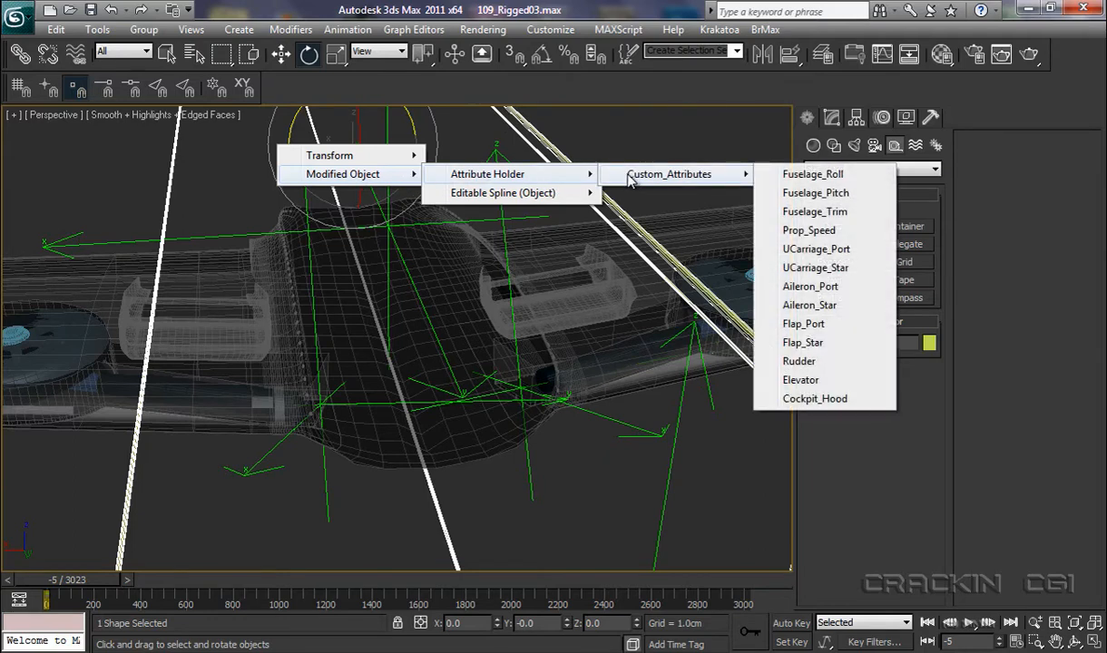
pyautogui.click(821, 268)
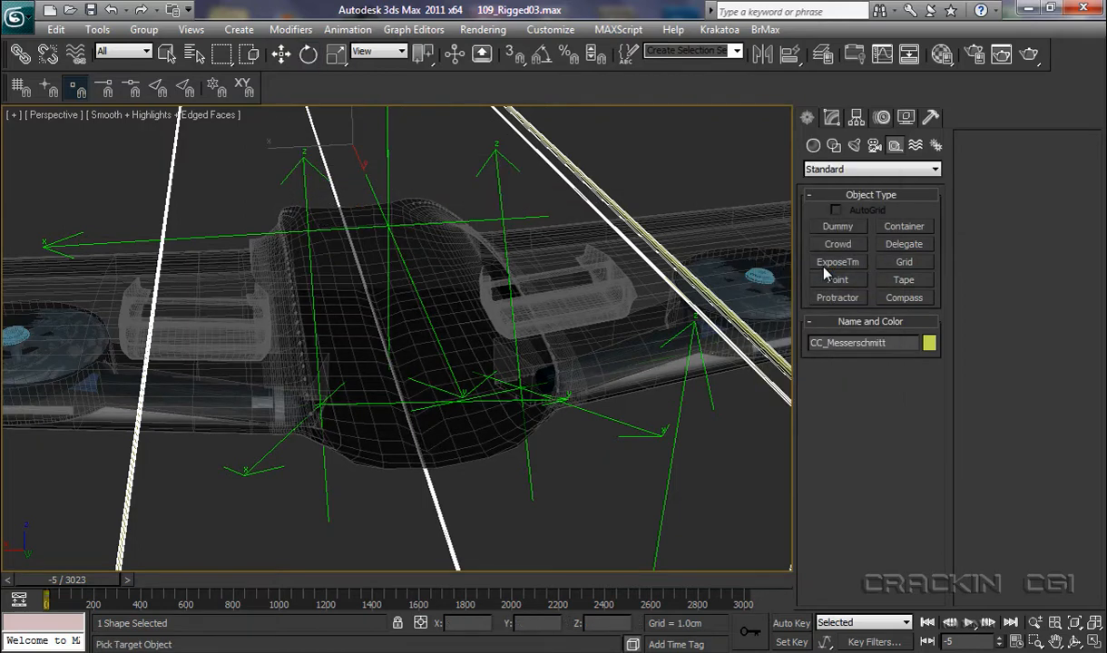
pyautogui.click(327, 494)
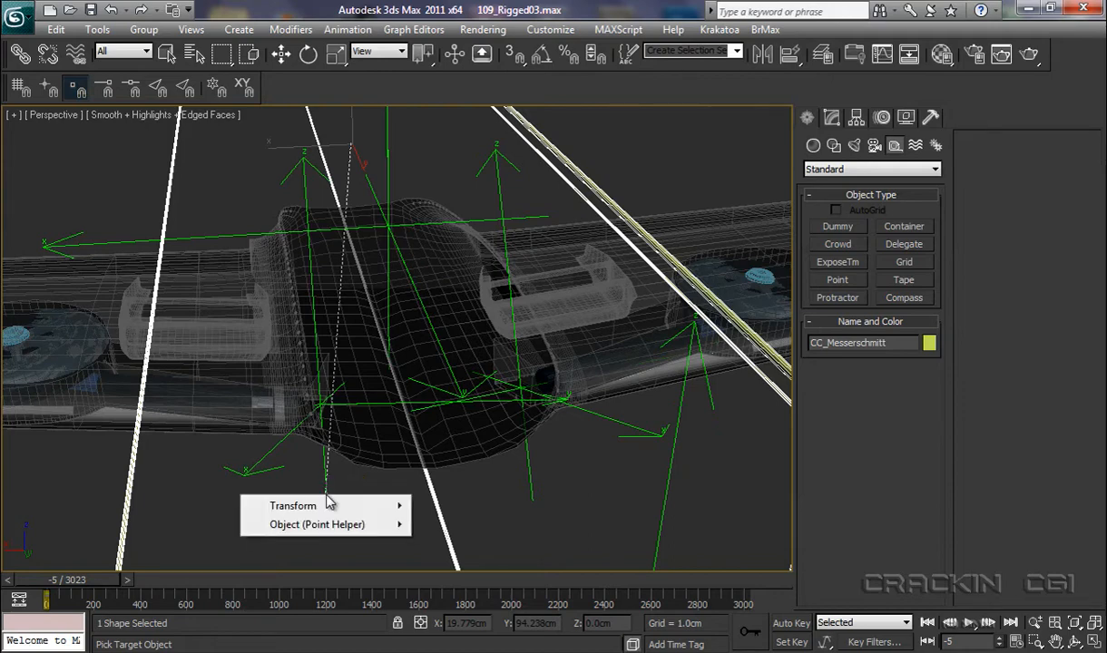
pyautogui.moveTo(324, 506)
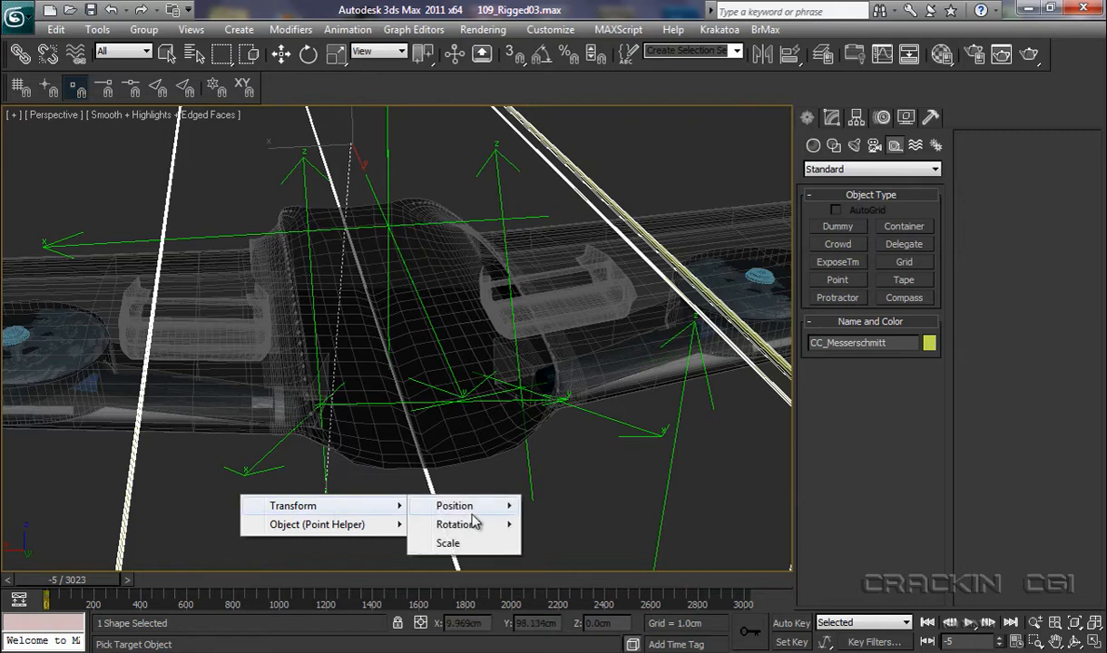
pyautogui.moveTo(471, 528)
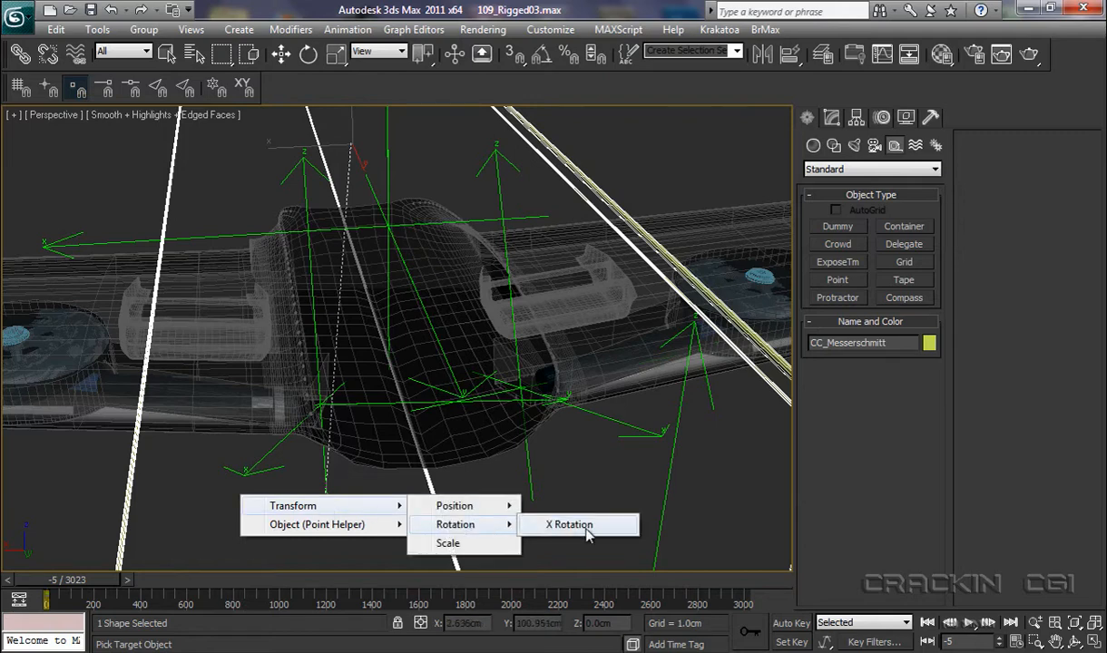
pyautogui.click(585, 533)
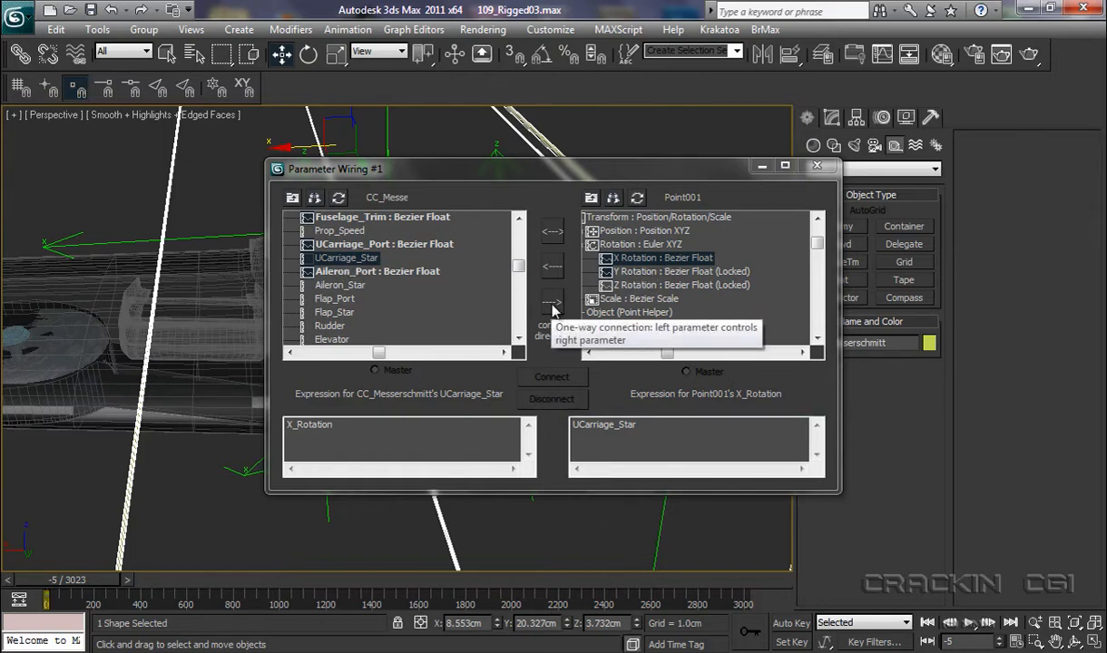
# - Connect UCarriage_Star one-way to Point001's X Rotation with the expression DegToRad(UCarriage_Star) and close the wiring dialog
pyautogui.click(552, 304)
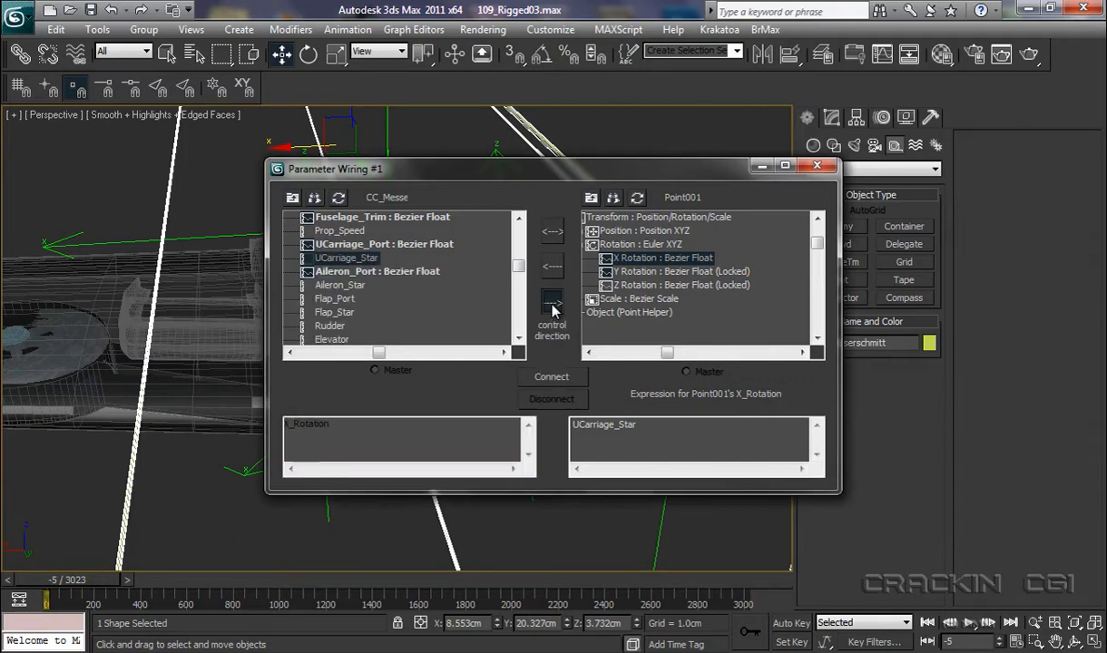
pyautogui.click(574, 429)
pyautogui.write('DegT')
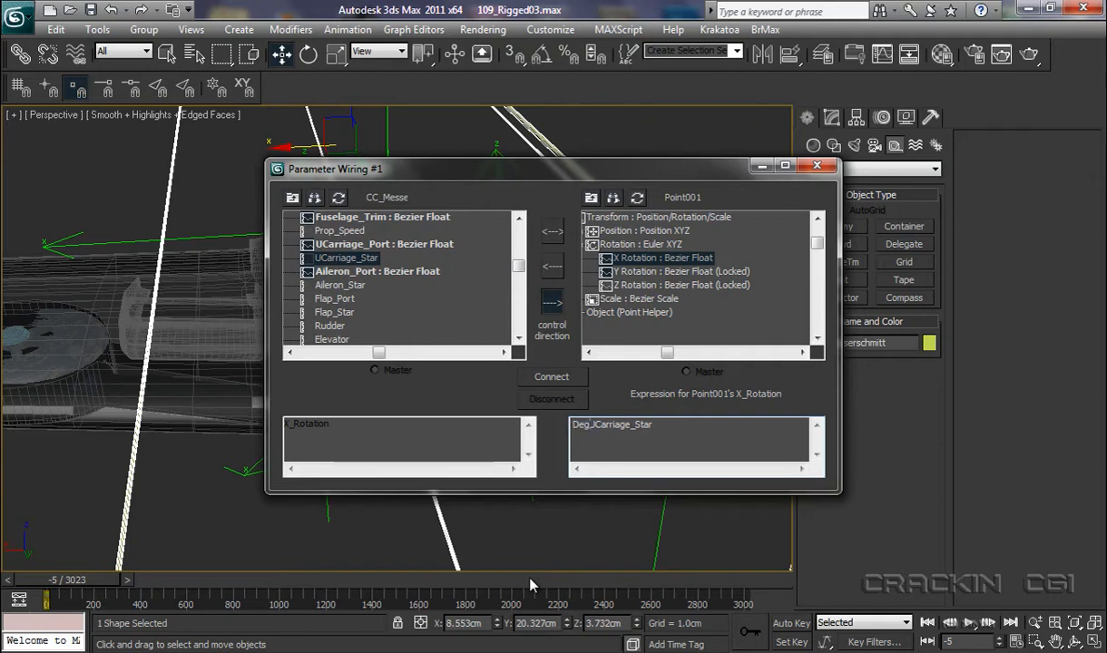
pyautogui.write('oRad(U')
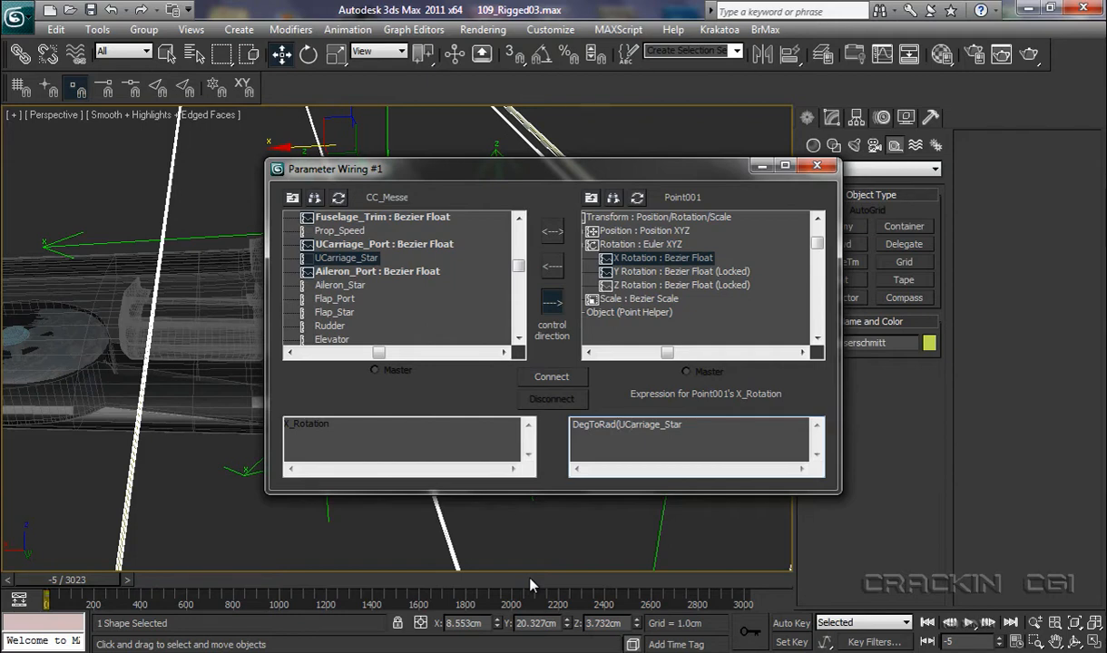
pyautogui.write(')')
pyautogui.click(551, 378)
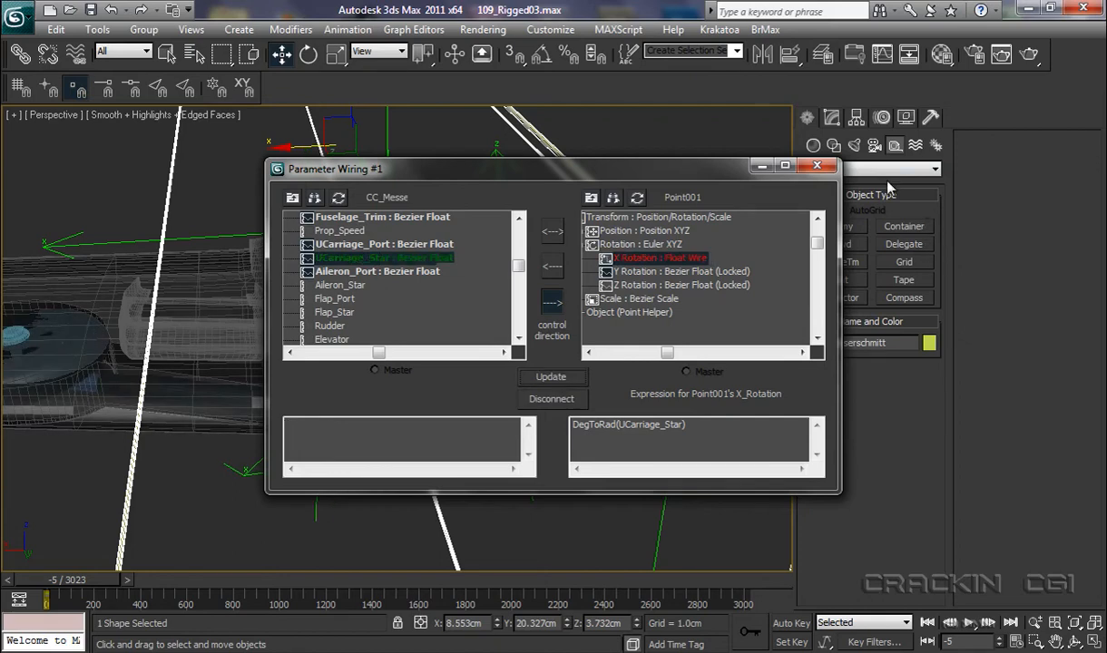
pyautogui.click(816, 166)
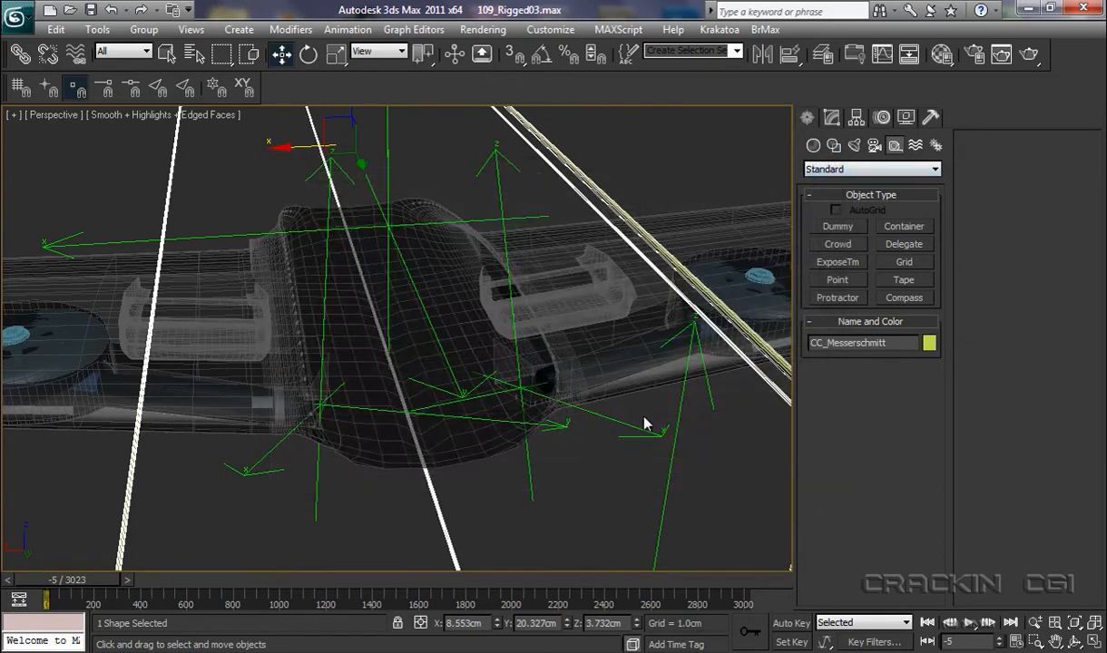
# - Rename the Point001 helper as PtCnt_UCar_Star
pyautogui.click(316, 495)
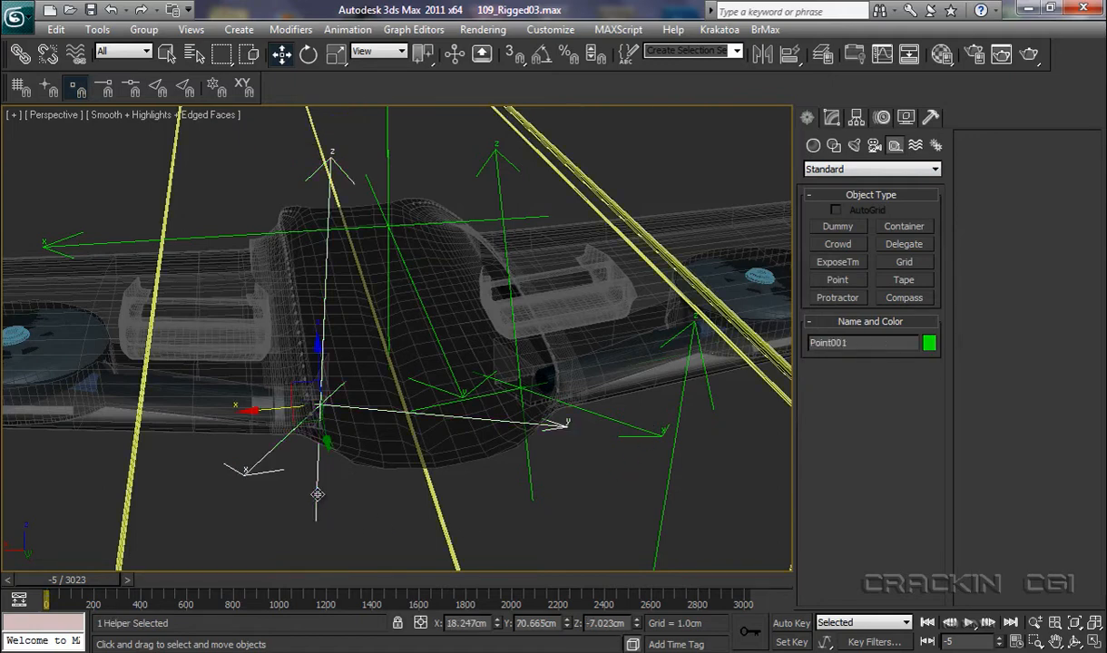
pyautogui.click(830, 120)
pyautogui.click(853, 141)
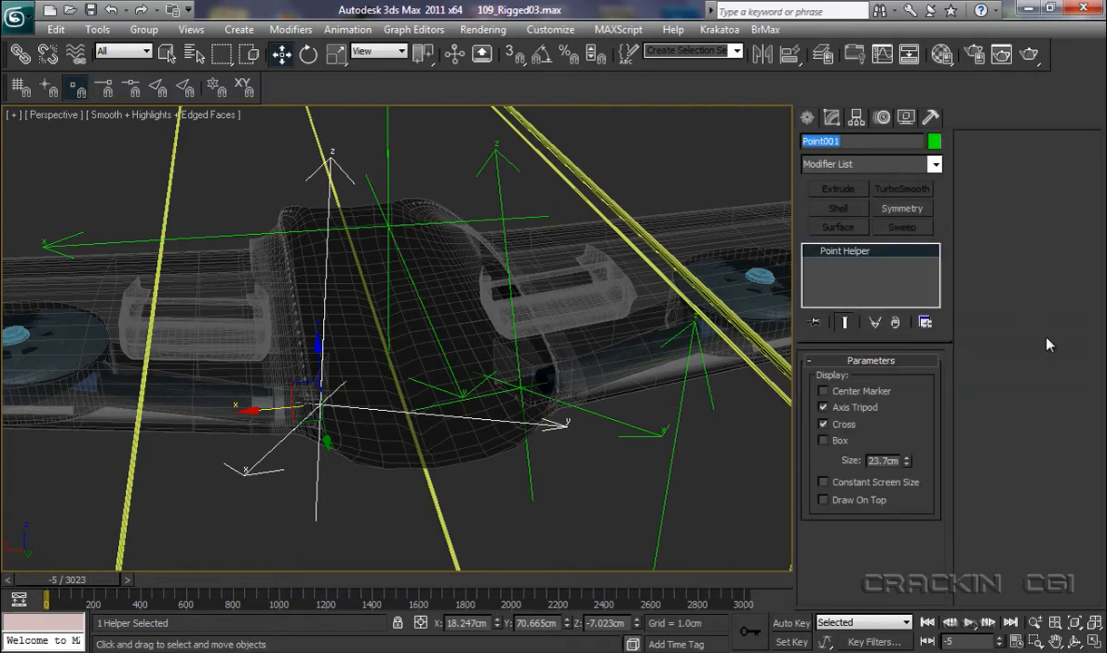
pyautogui.write('PtCnt_UCar_Star')
# - Link SAT_R as a child of PtCnt_UCar_Star in the Schematic View and close it
pyautogui.click(911, 58)
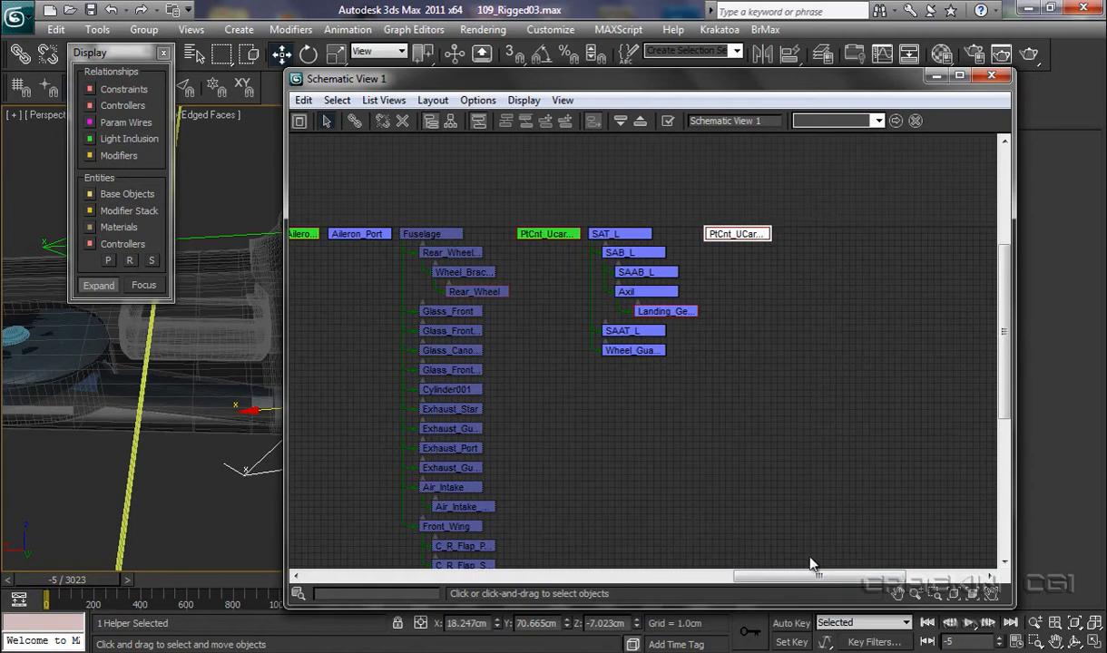
pyautogui.moveTo(816, 576); pyautogui.dragTo(605, 581)
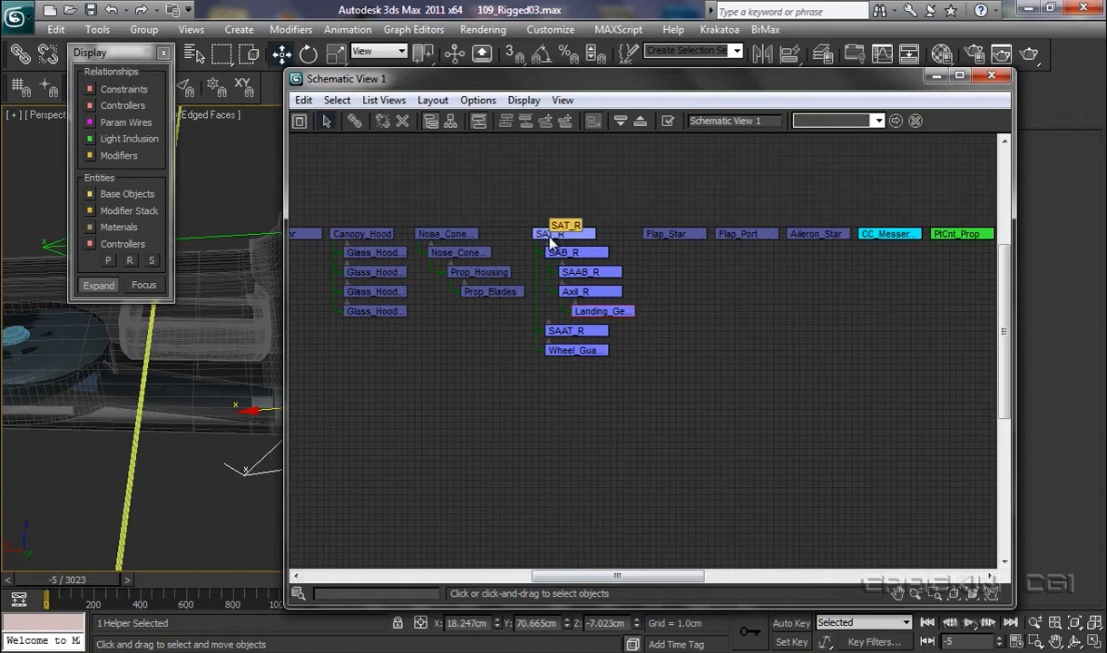
pyautogui.click(356, 122)
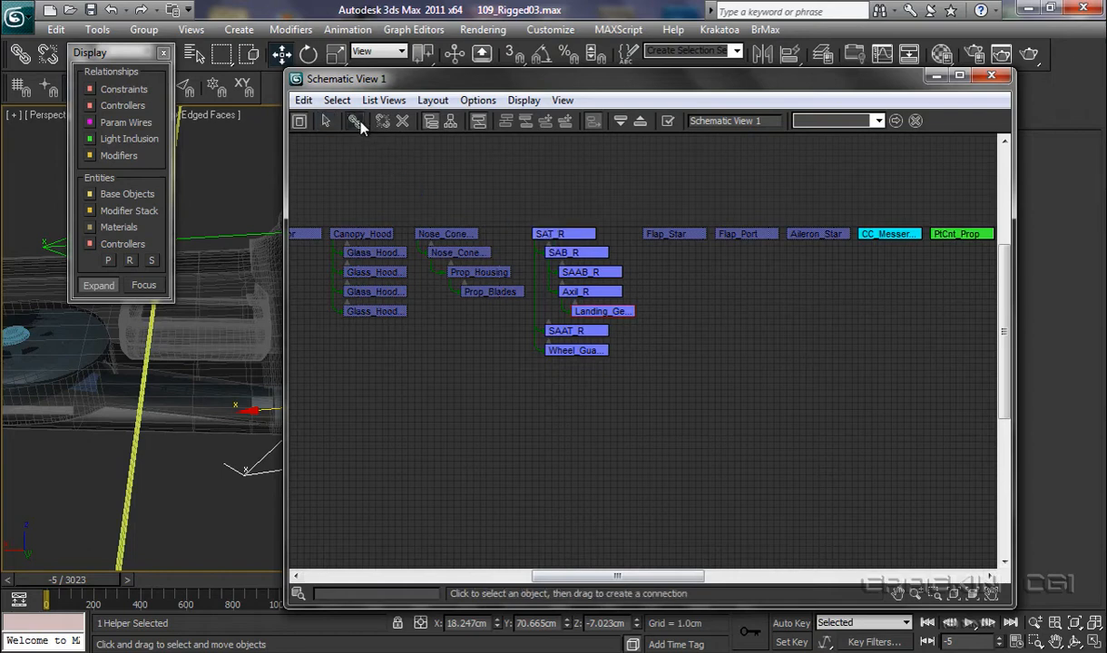
pyautogui.click(563, 235)
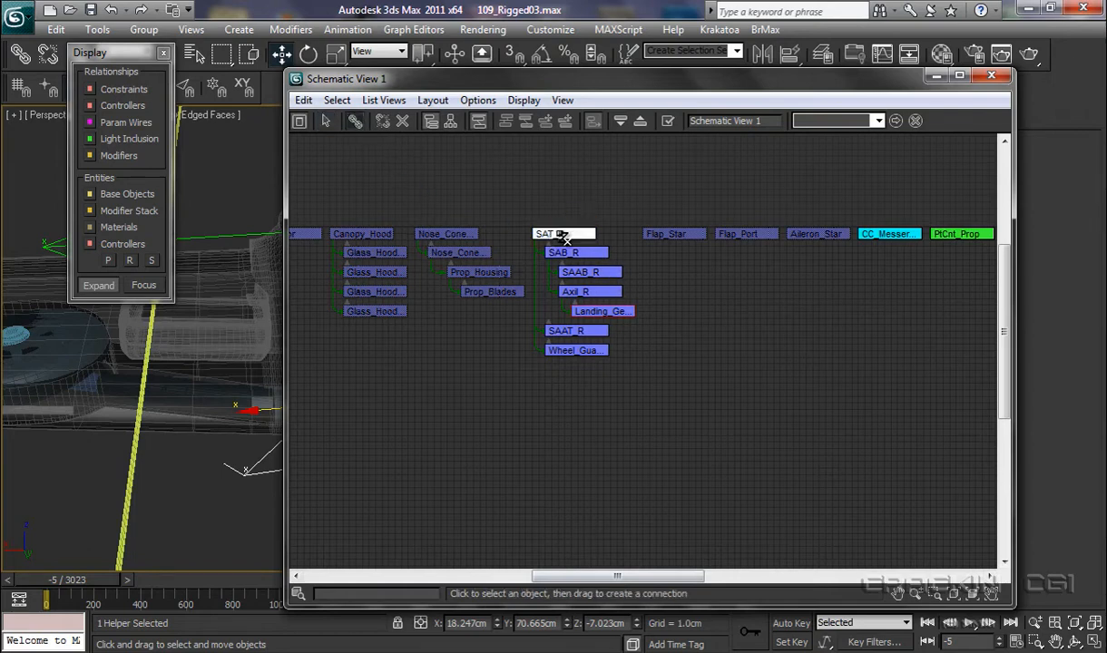
pyautogui.moveTo(564, 235); pyautogui.dragTo(834, 237)
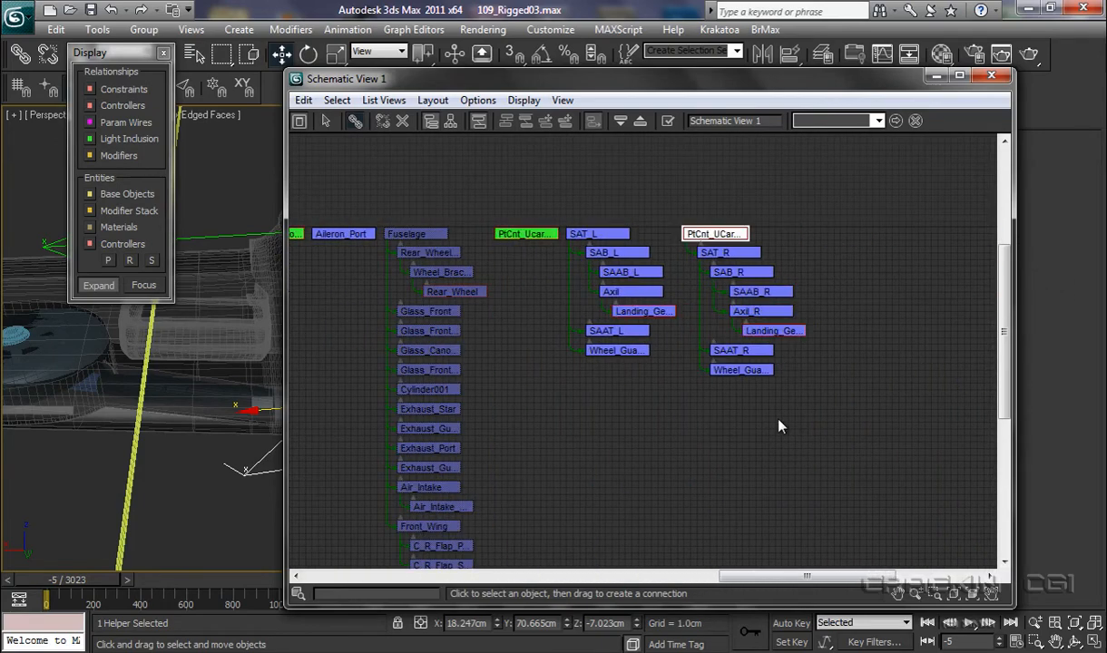
pyautogui.click(991, 76)
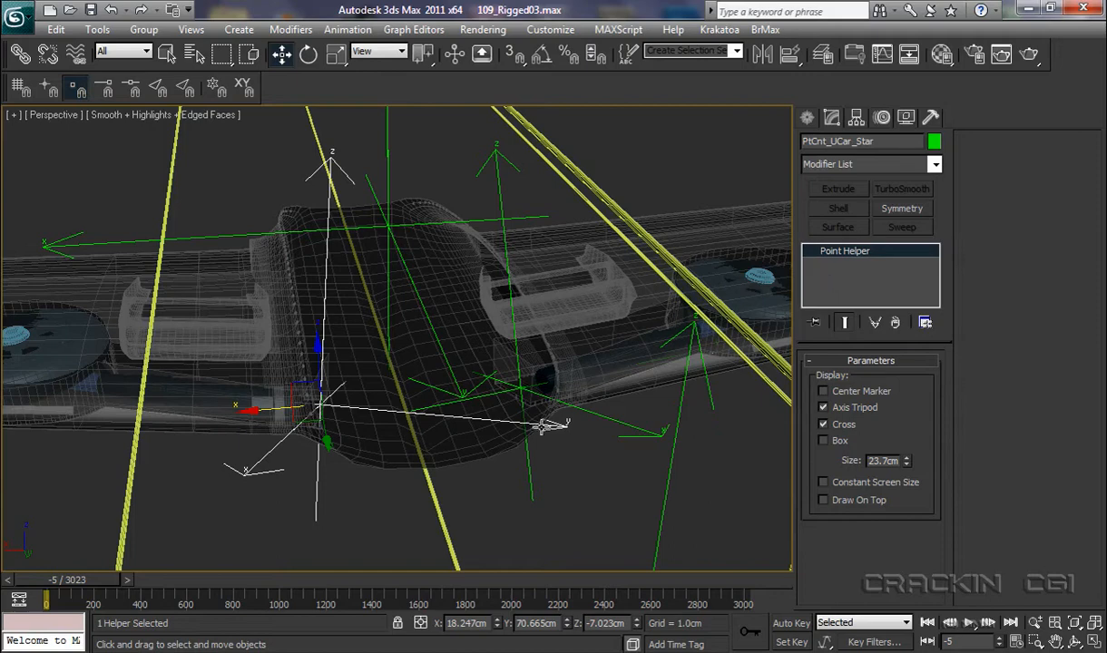
# - Set CC_Messerschmitt's UCarriage_Star slider to its maximum and inspect the lowered starboard landing gear from several angles
pyautogui.click(437, 513)
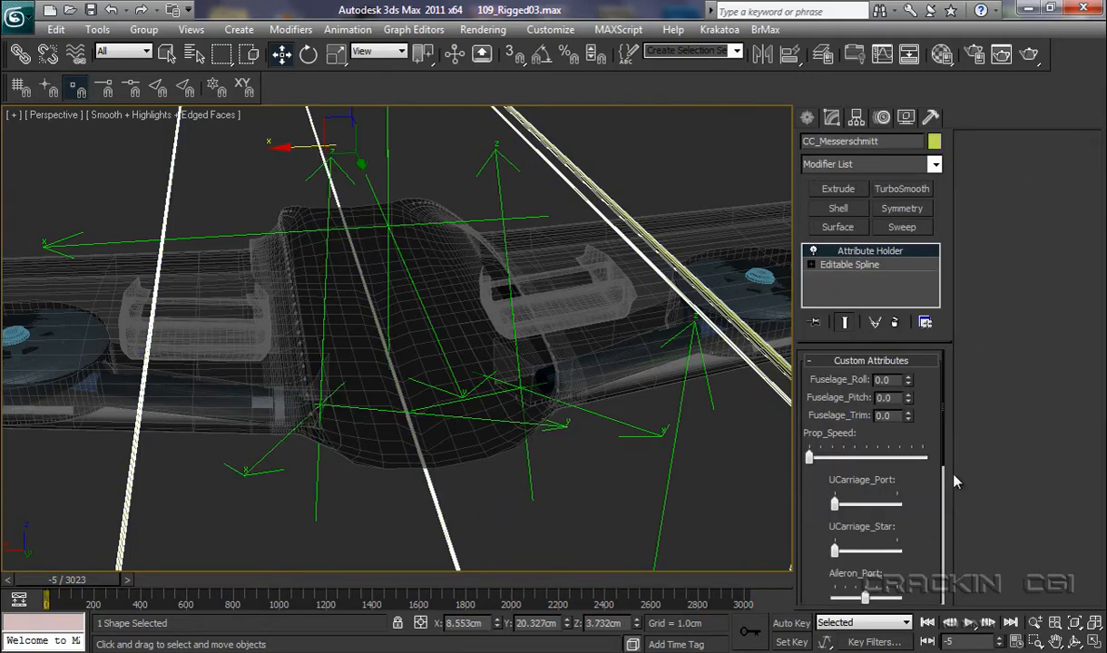
pyautogui.scroll(-5, 898, 445)
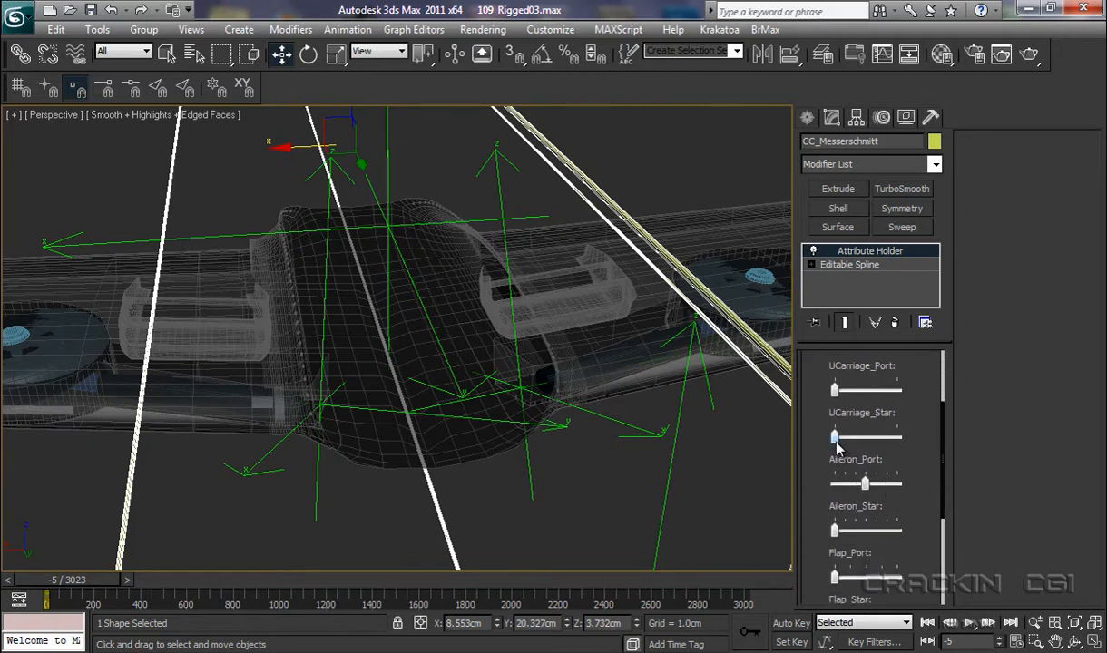
pyautogui.moveTo(837, 441); pyautogui.dragTo(897, 438)
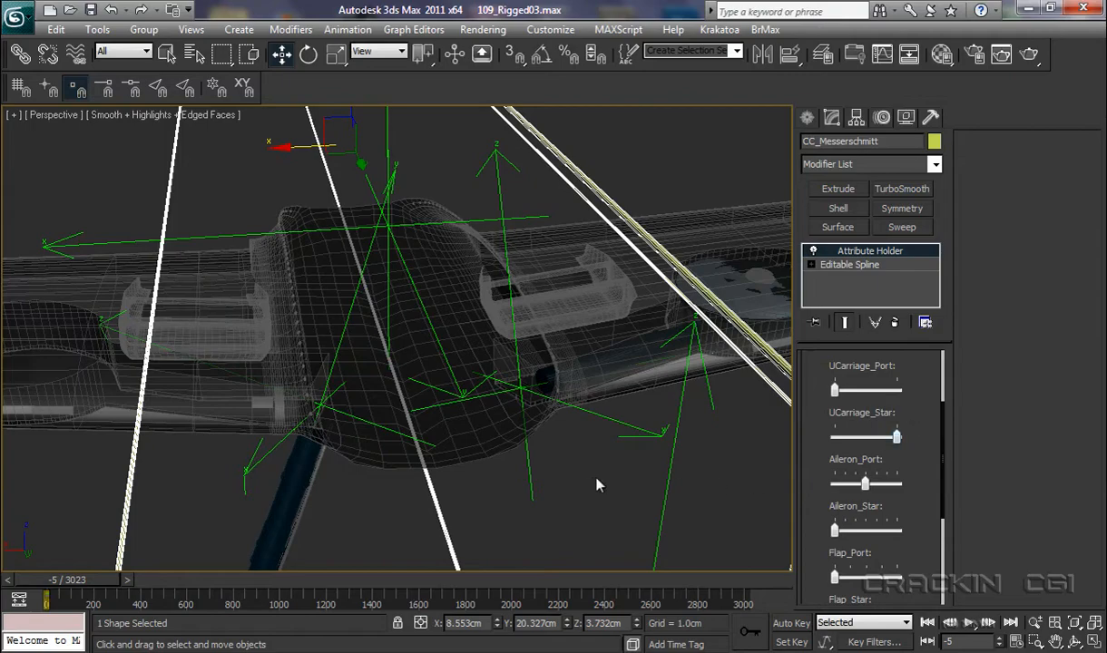
pyautogui.moveTo(595, 483); pyautogui.dragTo(736, 389, button='middle')
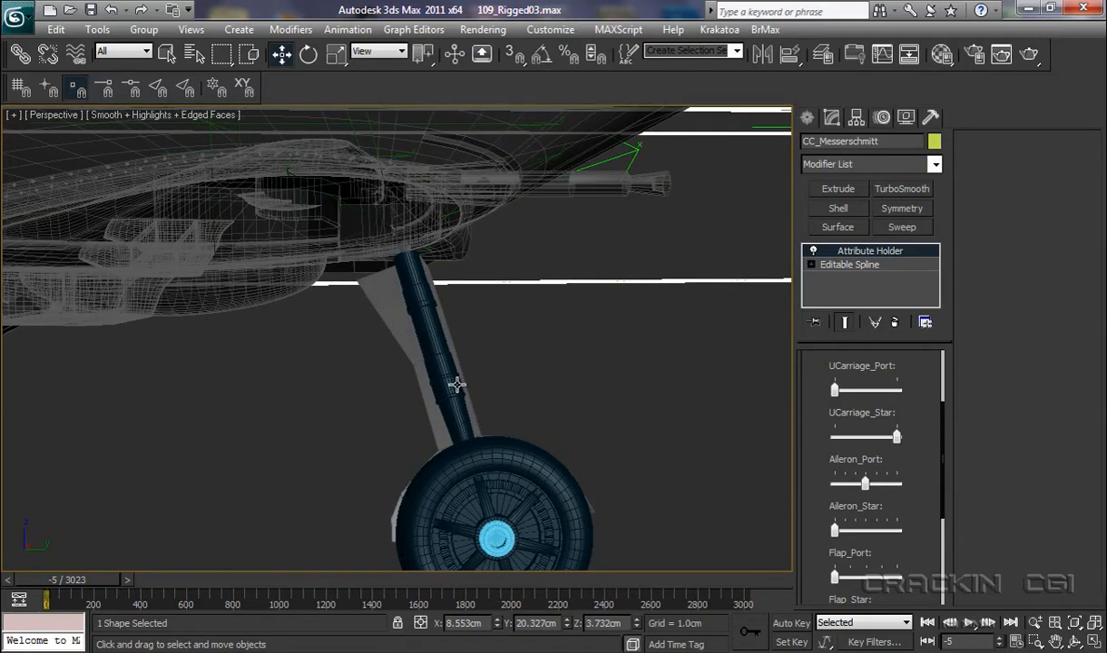
pyautogui.keyDown('alt'); pyautogui.moveTo(598, 435); pyautogui.dragTo(459, 440, button='middle'); pyautogui.keyUp('alt')
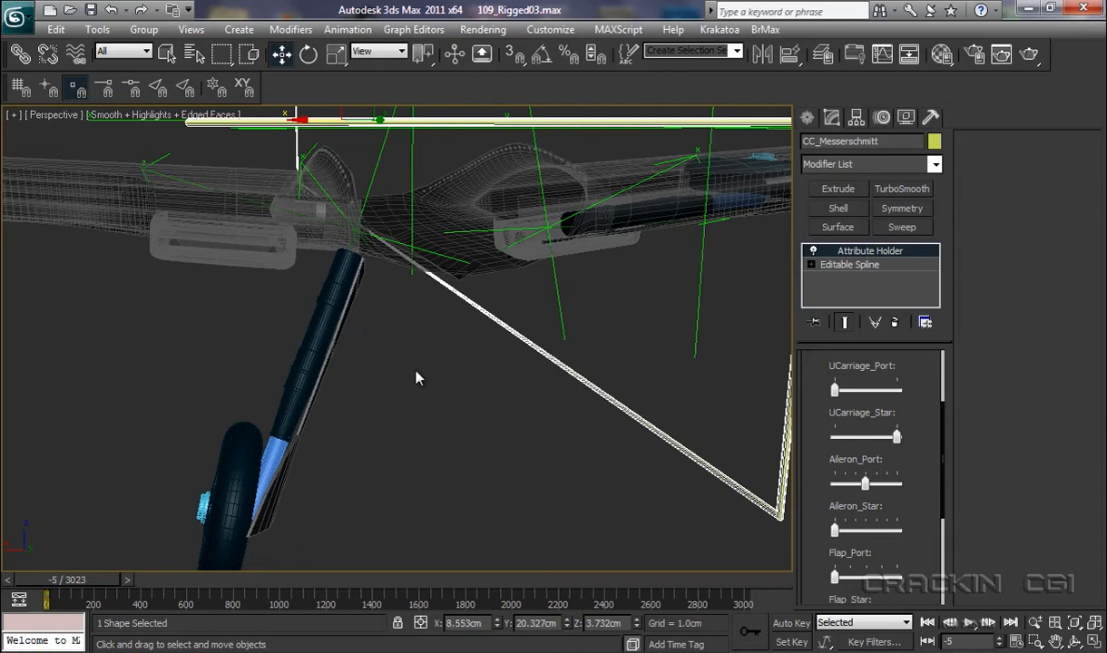
pyautogui.keyDown('alt'); pyautogui.moveTo(412, 397); pyautogui.dragTo(494, 403, button='middle'); pyautogui.keyUp('alt')
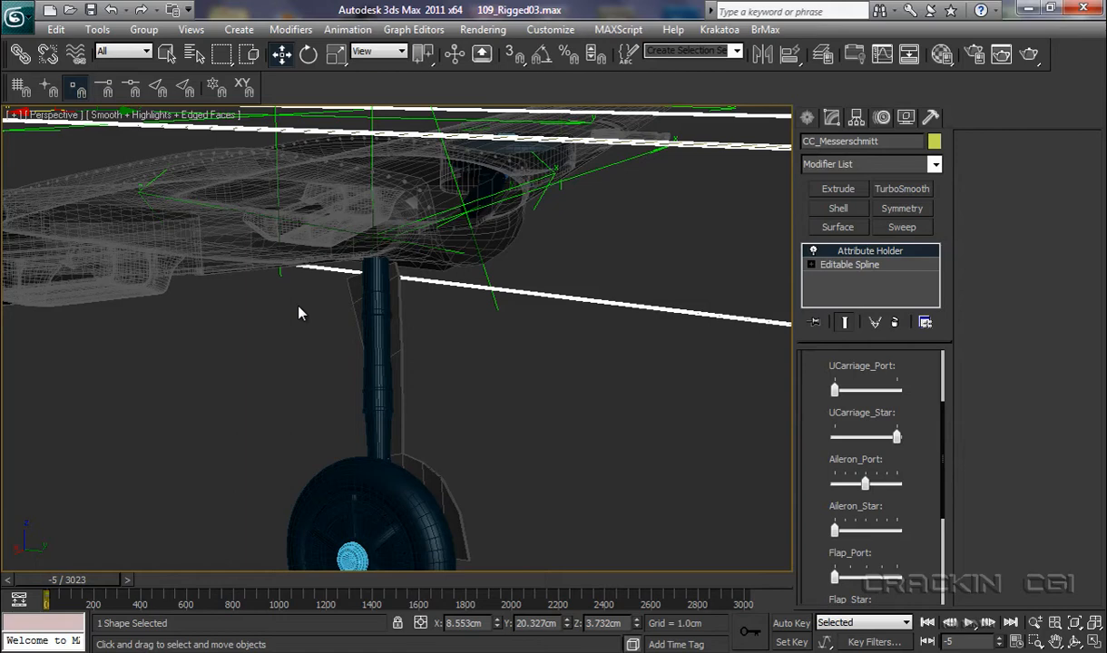
# - Unlink SAT_R from PtCnt_UCar_Star in the Schematic View and close it
pyautogui.click(910, 68)
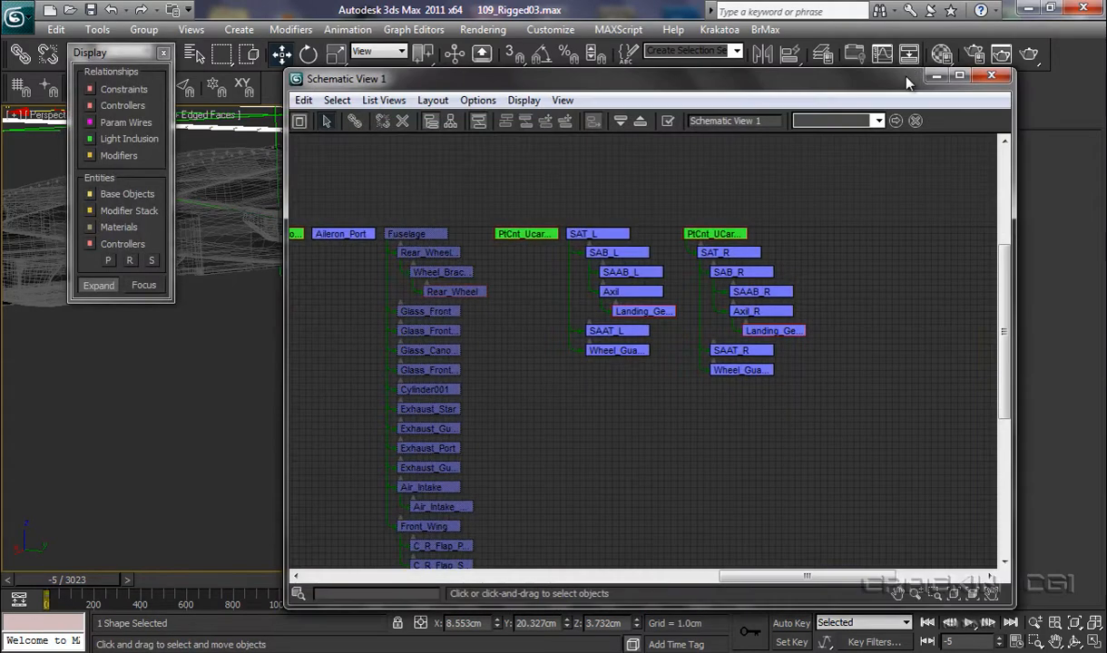
pyautogui.click(728, 254)
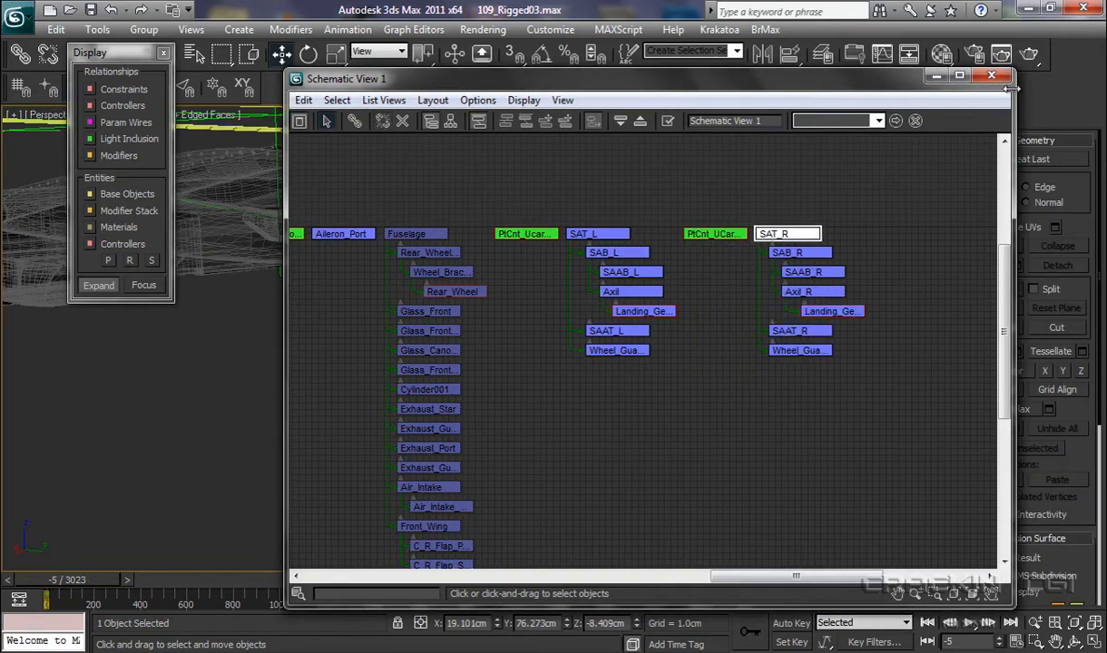
pyautogui.click(990, 74)
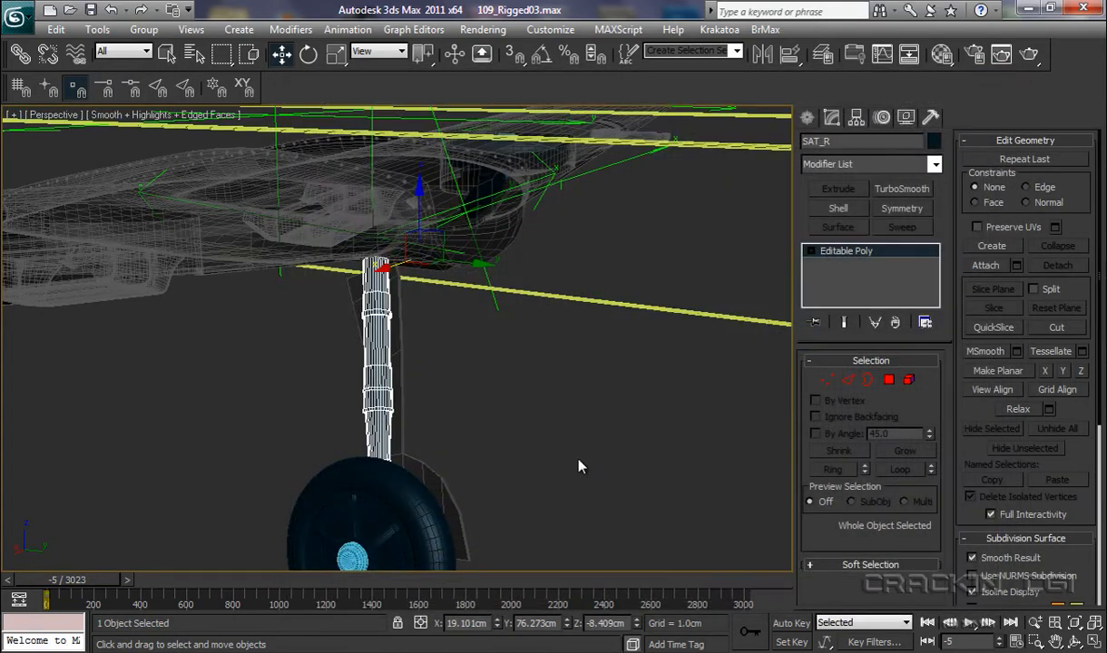
# - Set the upper range limit of CC_Messerschmitt's UCarriage_Star slider to 83, apply the parameter change and close the Parameter Editor
pyautogui.click(582, 298)
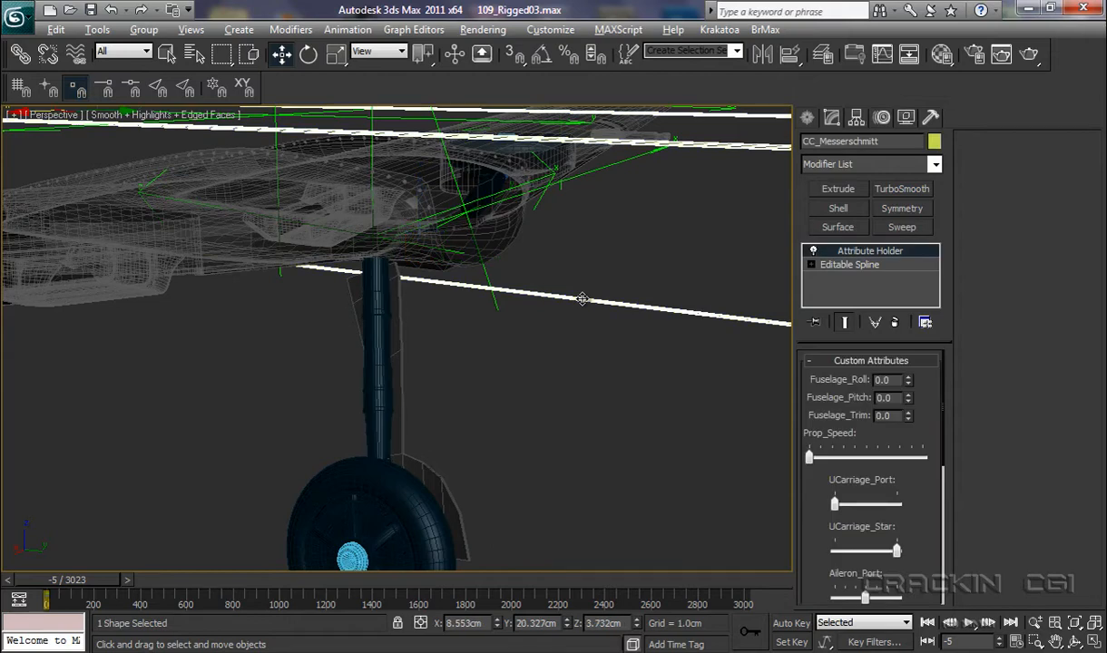
pyautogui.hotkey('alt', '1')
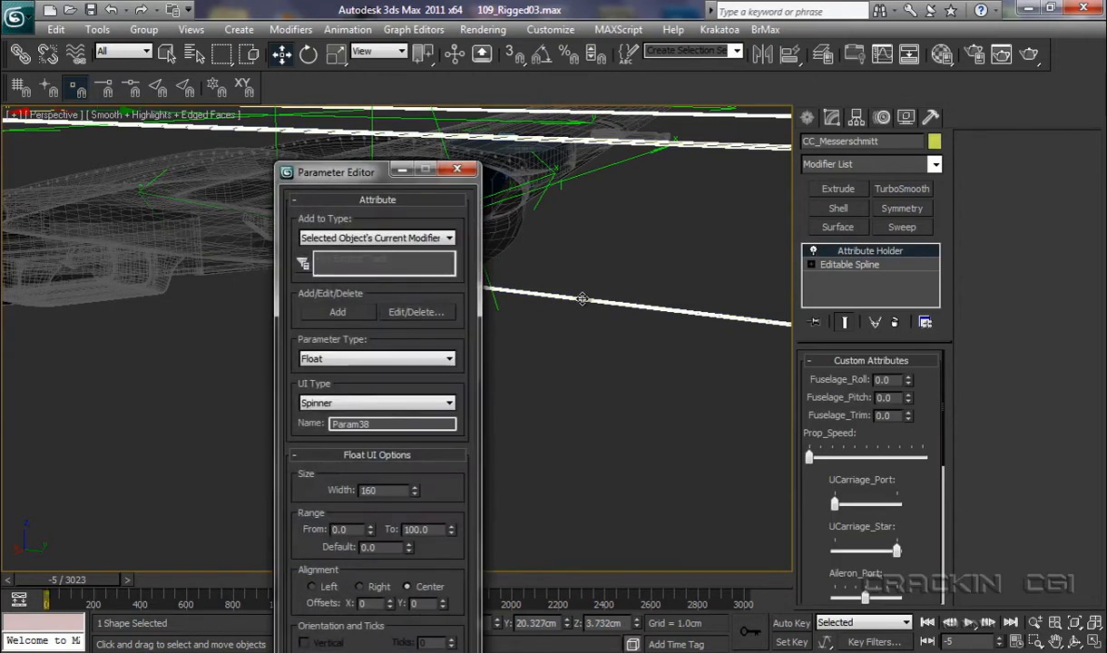
pyautogui.click(398, 313)
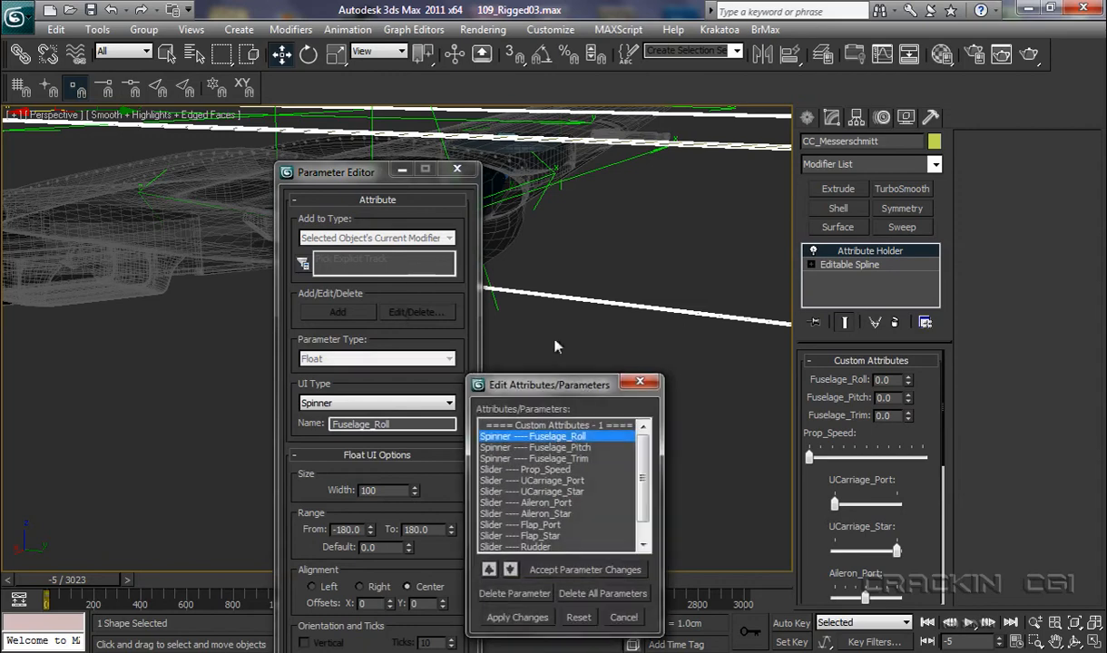
pyautogui.click(574, 493)
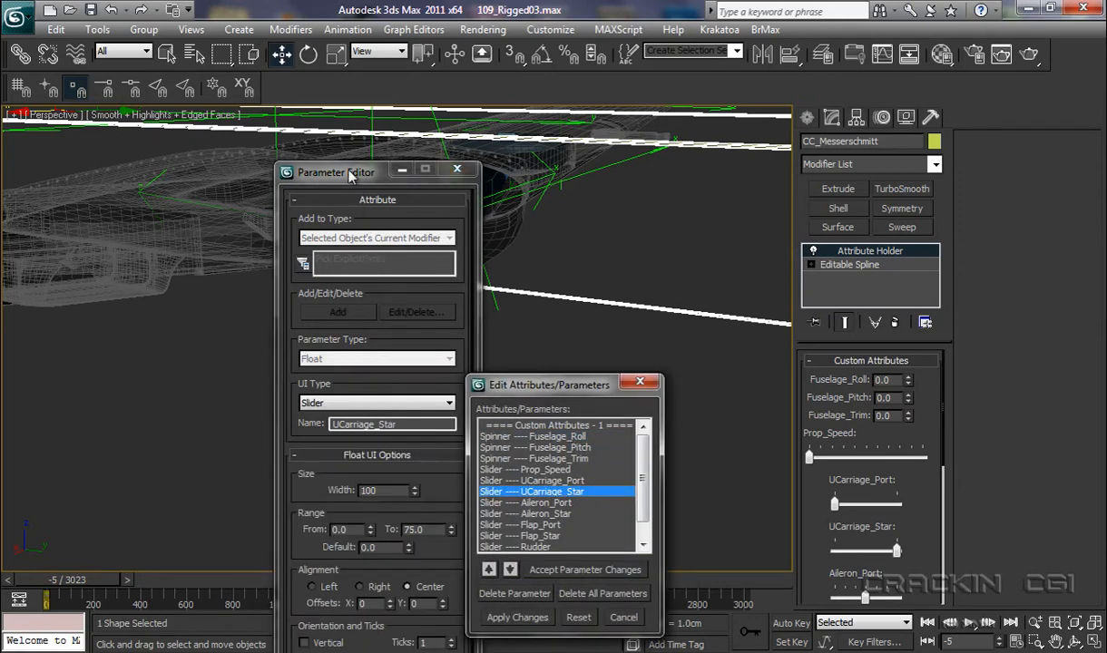
pyautogui.moveTo(343, 169); pyautogui.dragTo(199, 77)
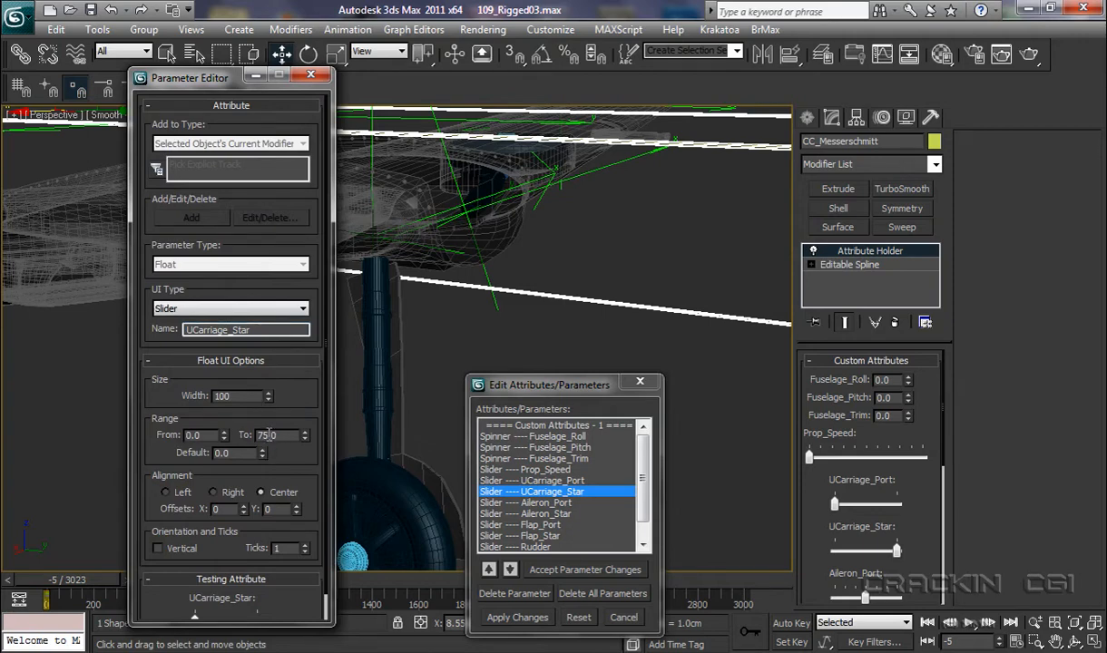
pyautogui.moveTo(270, 436); pyautogui.dragTo(258, 437)
pyautogui.write('83')
pyautogui.press('Return')
pyautogui.click(531, 619)
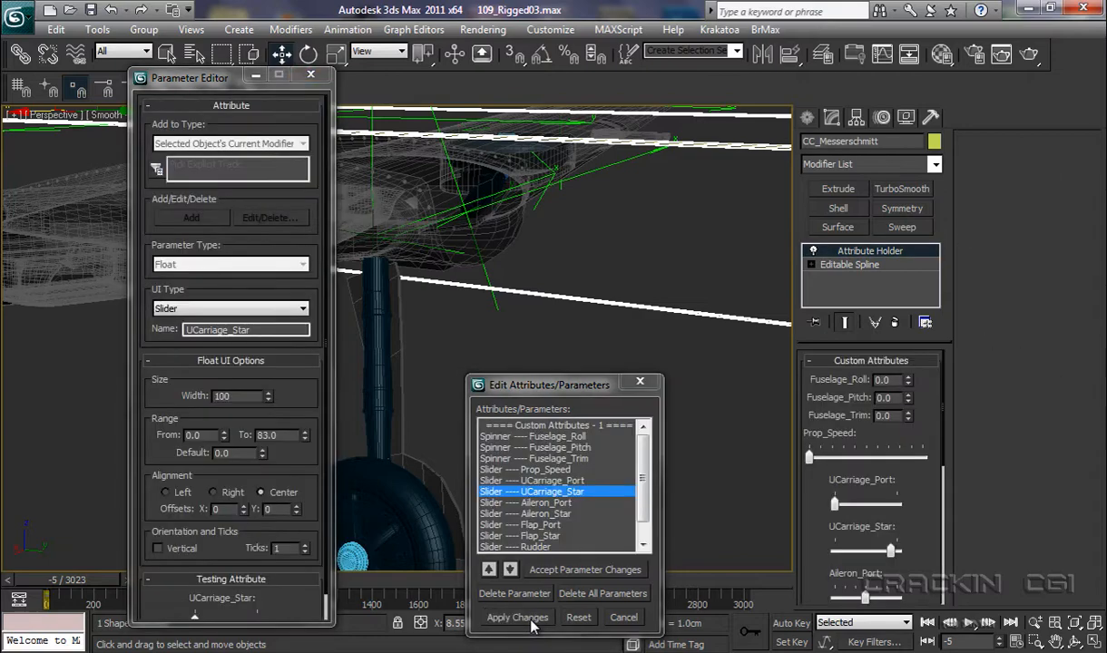
pyautogui.click(640, 382)
pyautogui.click(310, 74)
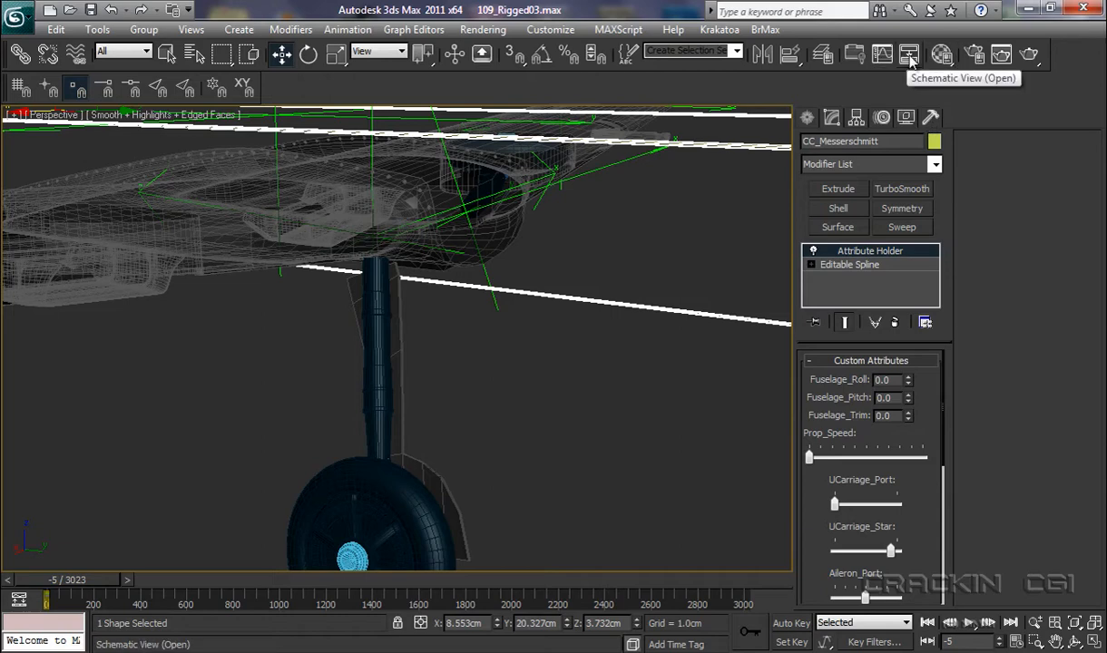
# - Link SAT_R to PtCnt_UCar_Star as its child again in the Schematic View and close it
pyautogui.click(910, 56)
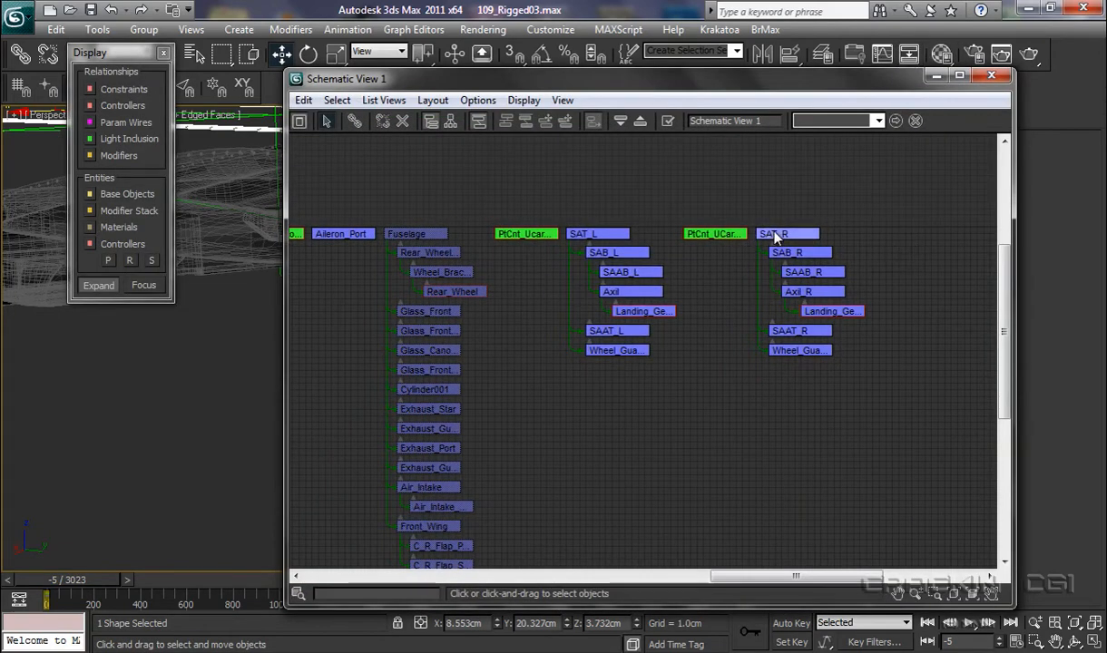
pyautogui.click(355, 122)
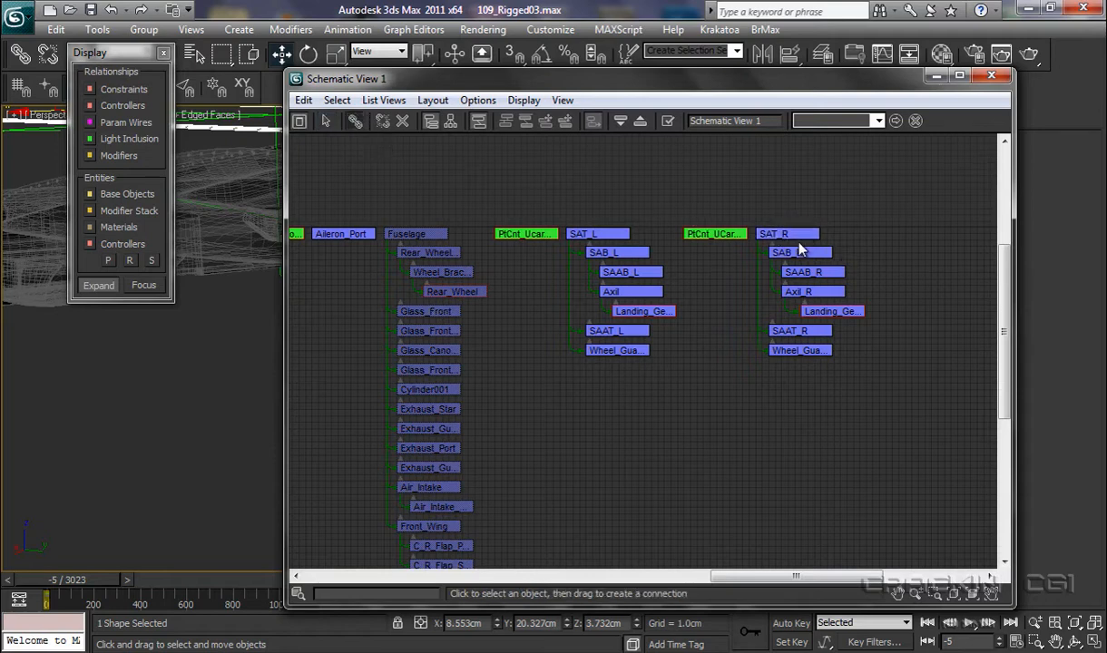
pyautogui.moveTo(761, 232); pyautogui.dragTo(723, 235)
pyautogui.click(991, 75)
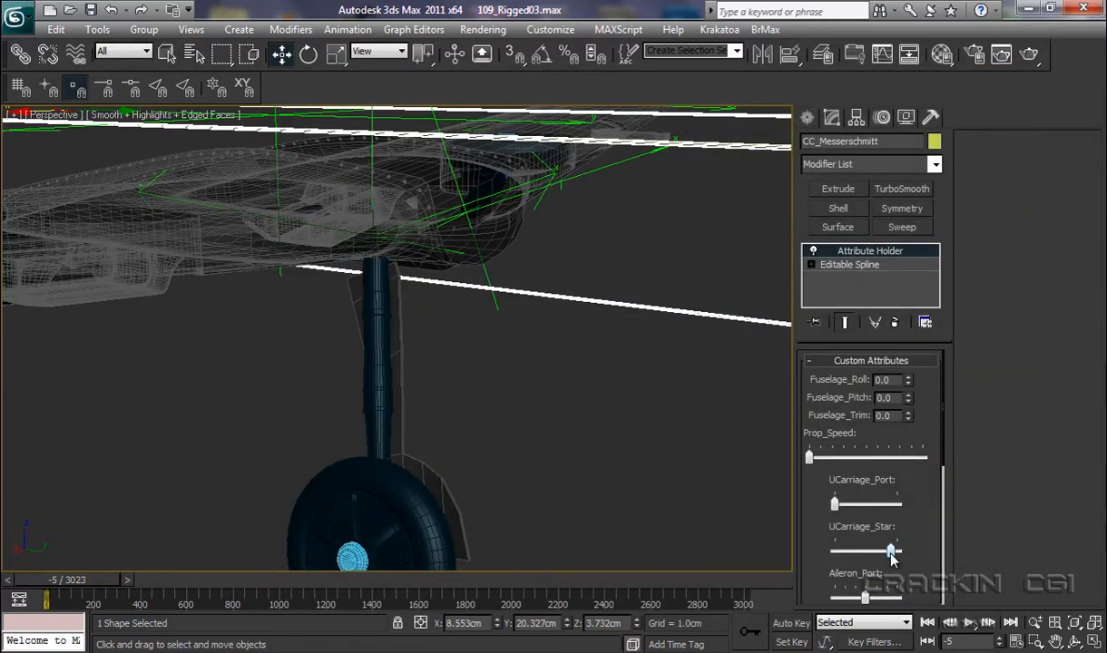
# - Test UCarriage_Star at its minimum and maximum, inspect the lowered starboard gear from several angles, and return the slider to its minimum
pyautogui.moveTo(890, 557); pyautogui.dragTo(822, 555)
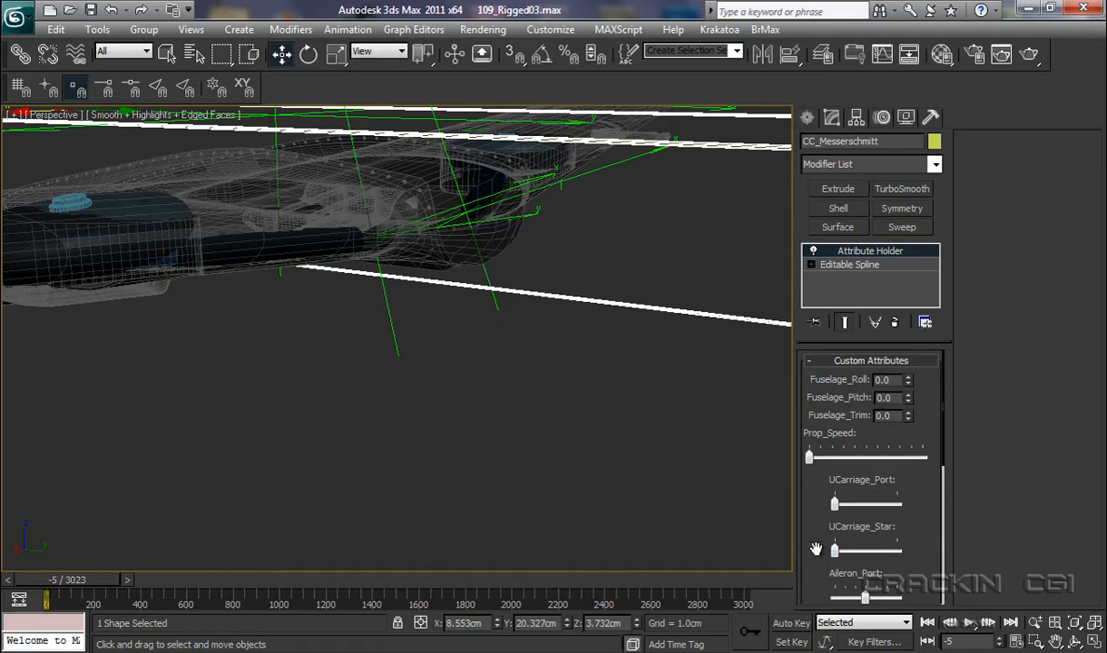
pyautogui.moveTo(836, 554); pyautogui.dragTo(914, 557)
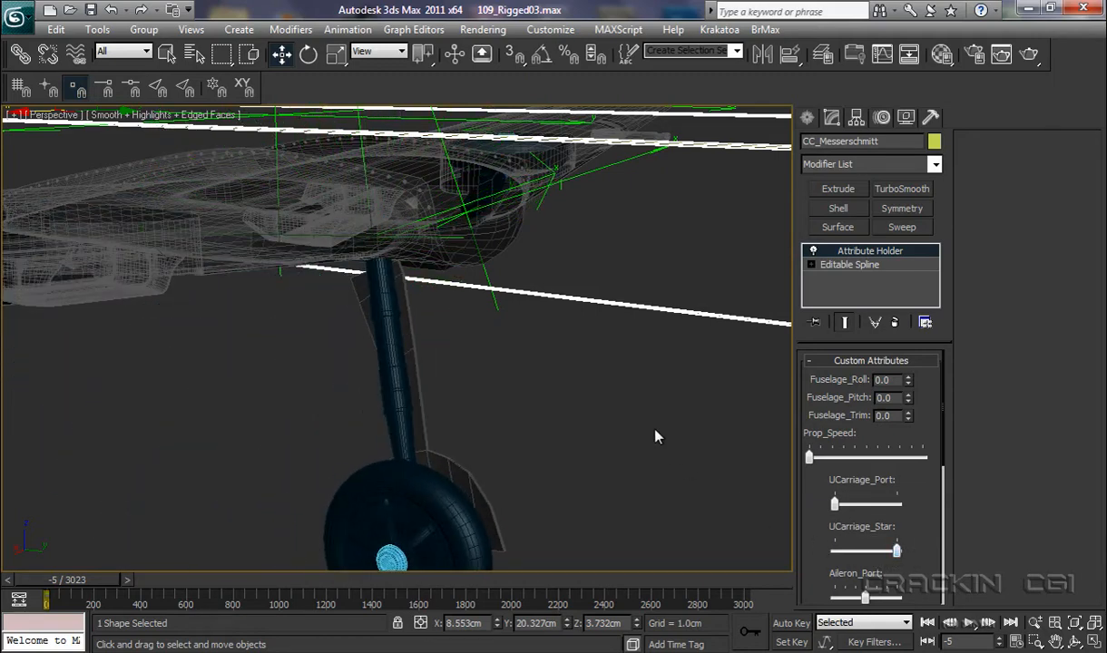
pyautogui.keyDown('alt'); pyautogui.moveTo(641, 409); pyautogui.dragTo(556, 395, button='middle'); pyautogui.keyUp('alt')
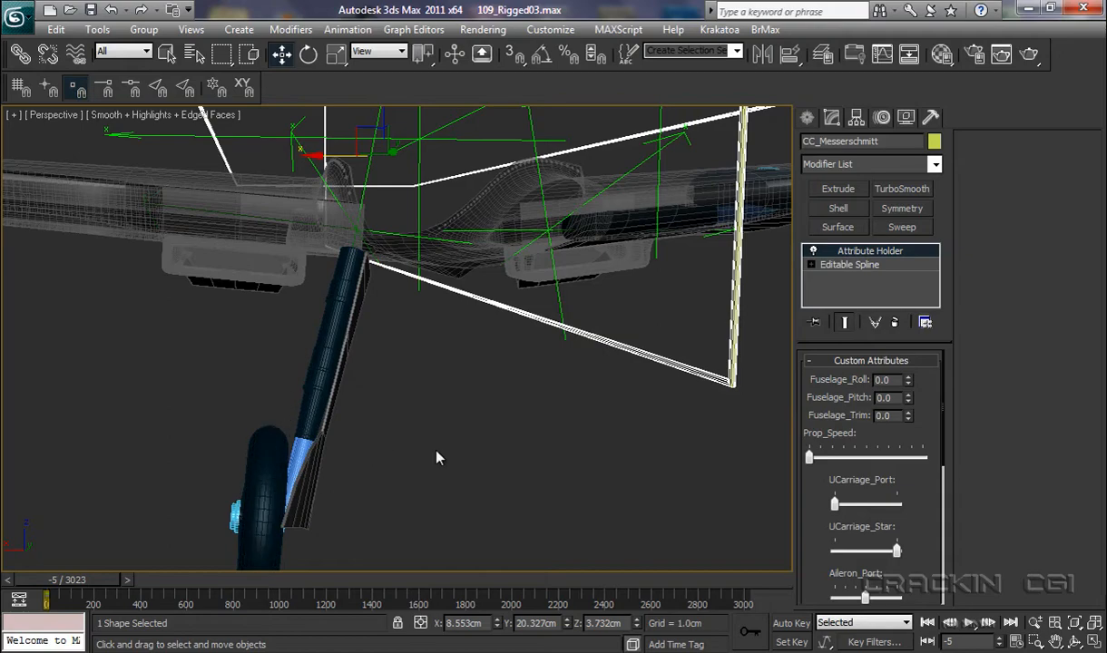
pyautogui.keyDown('alt'); pyautogui.moveTo(524, 506); pyautogui.dragTo(672, 462, button='middle'); pyautogui.keyUp('alt')
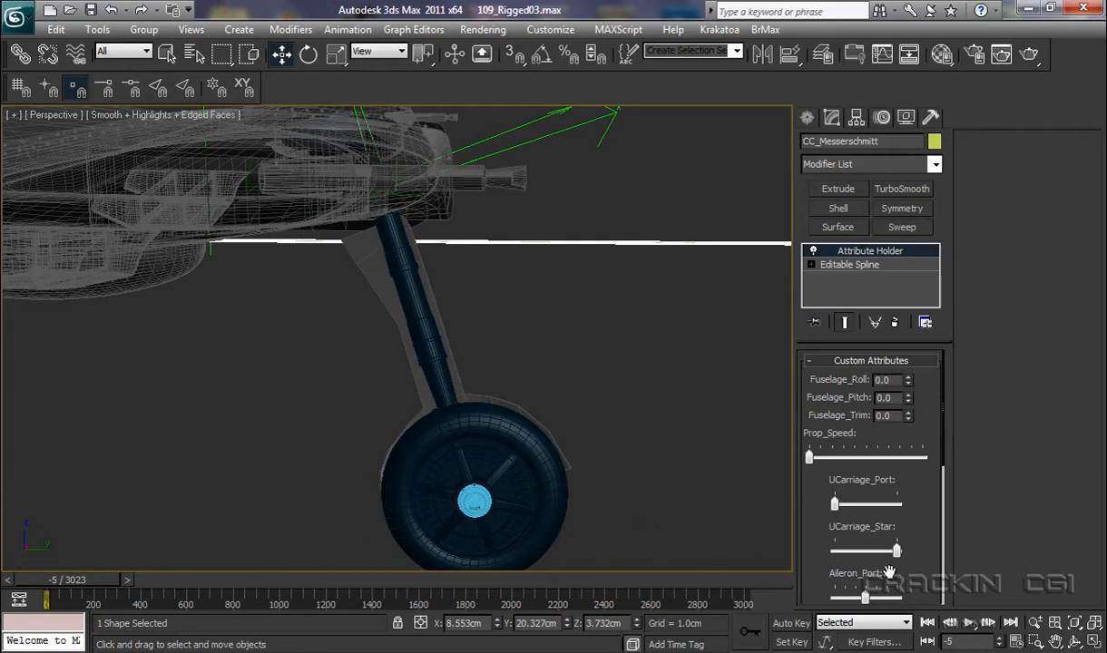
pyautogui.moveTo(898, 560); pyautogui.dragTo(827, 569)
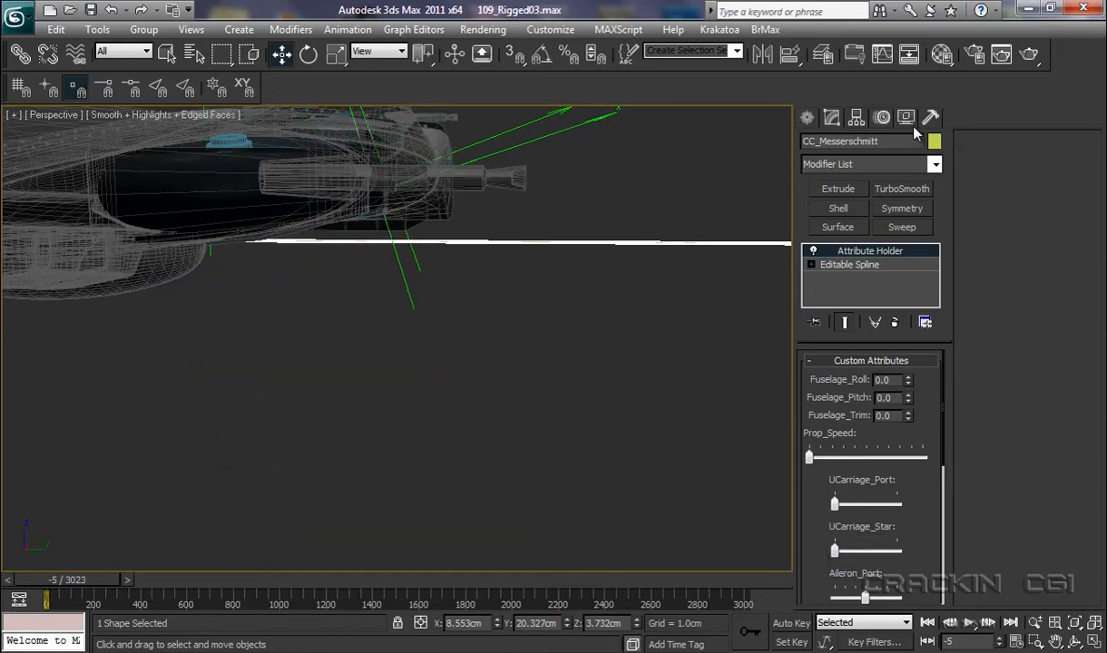
# - Unlink SAT_R from its PtCnt_UCar_Star parent with the gear retracted, and close the Schematic View
pyautogui.click(909, 57)
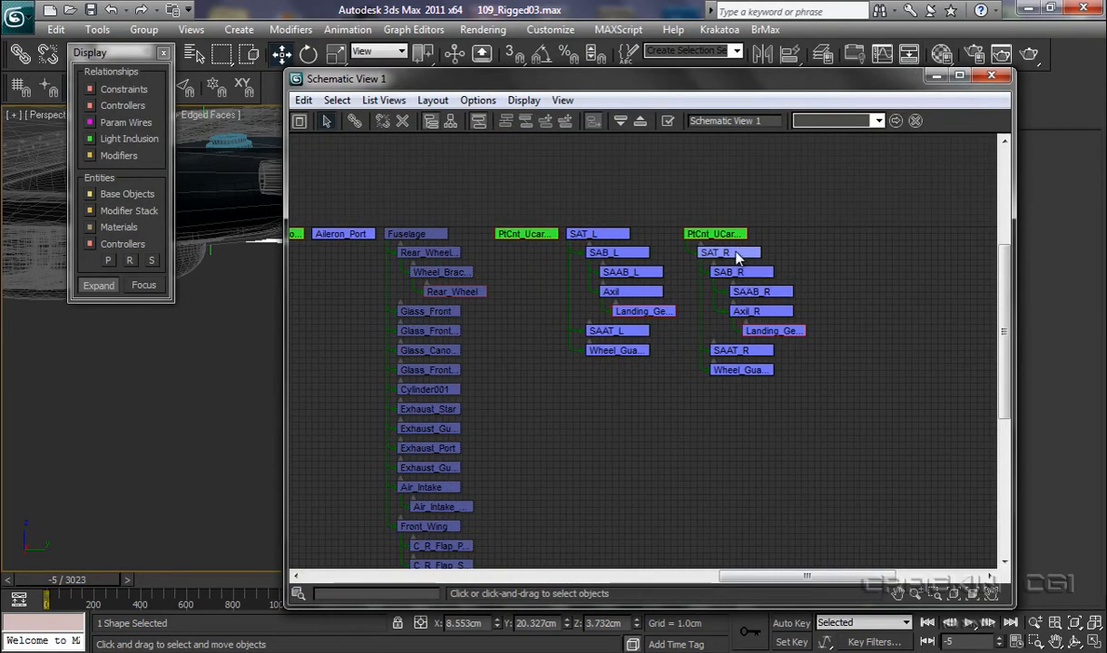
pyautogui.click(733, 253)
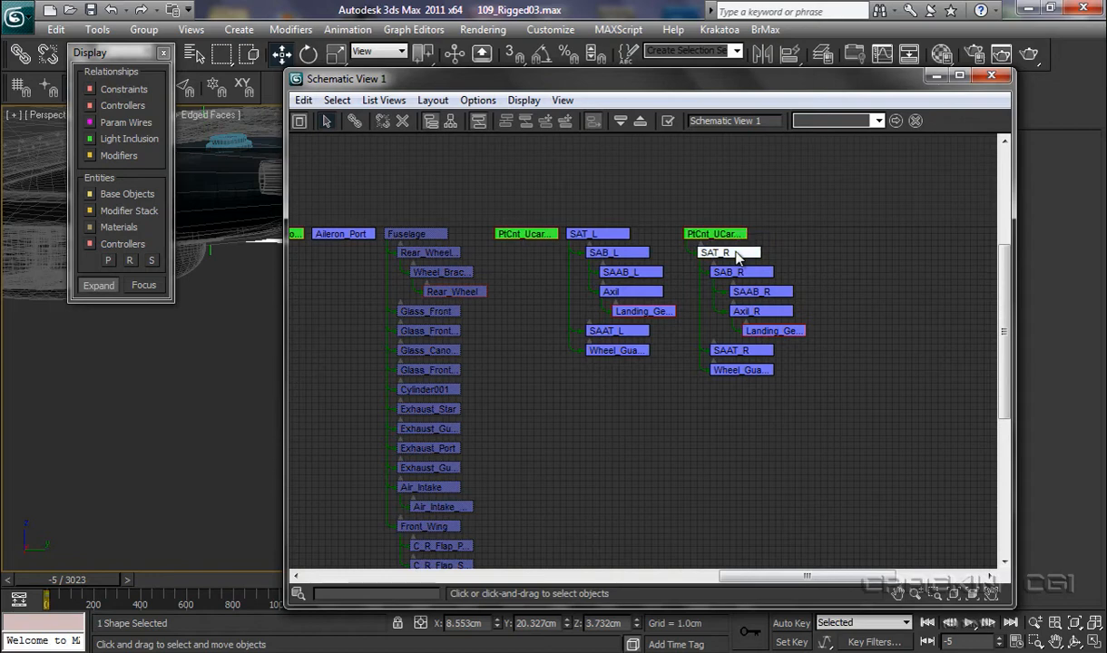
pyautogui.click(388, 127)
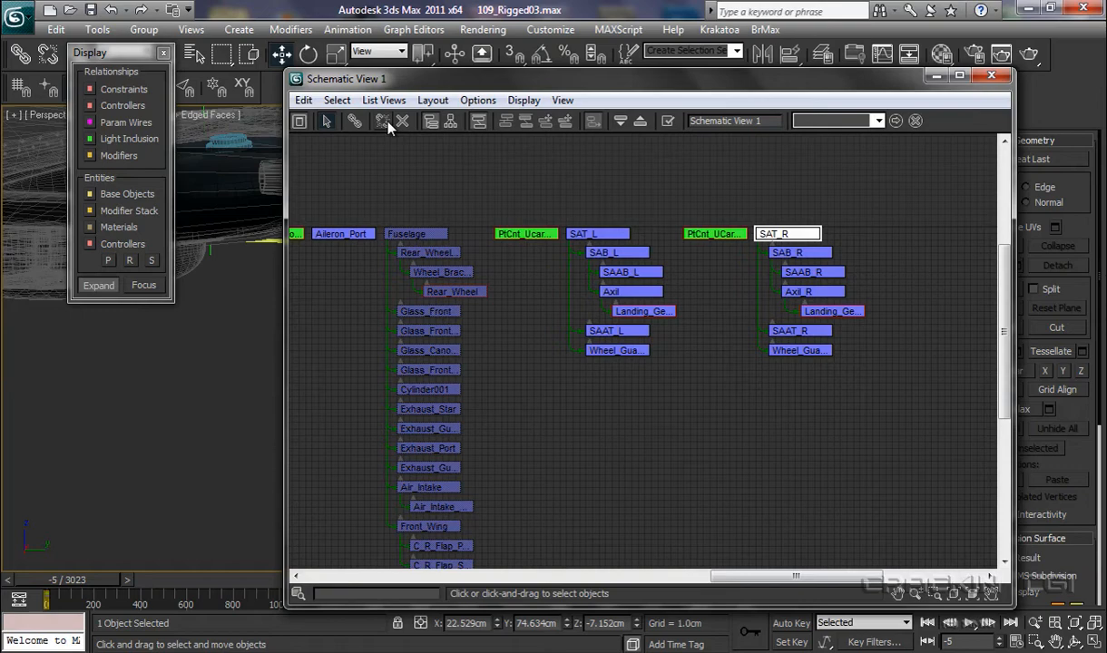
pyautogui.click(984, 79)
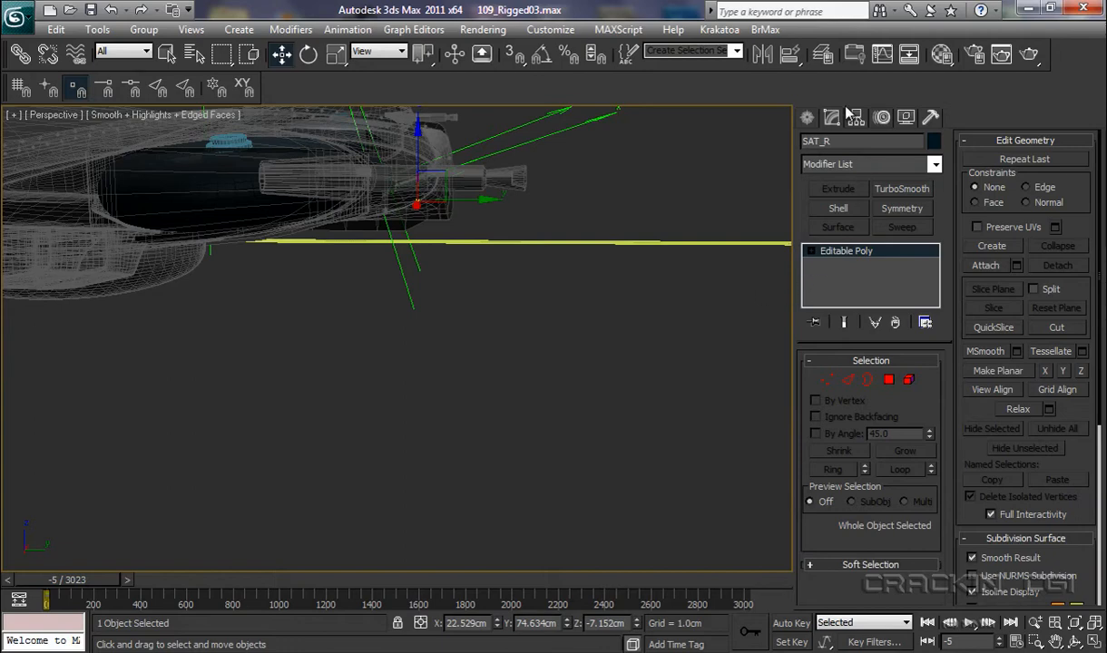
# - Unhide the Fuselage, Cockpit and Tail_Section layers and close the layer manager
pyautogui.click(824, 57)
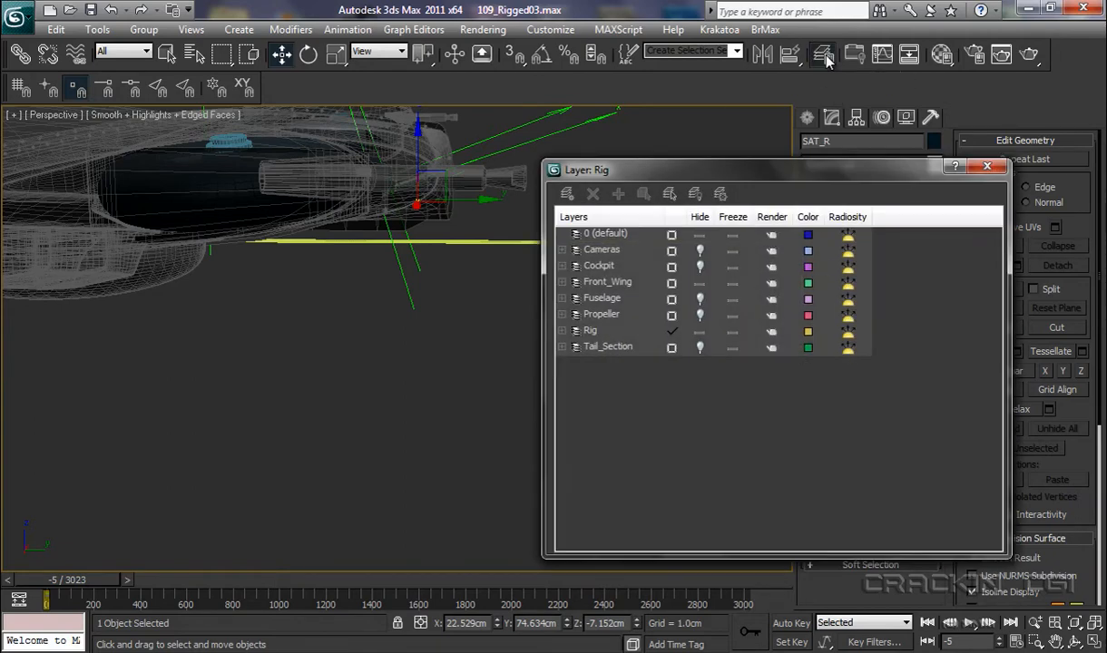
pyautogui.click(700, 299)
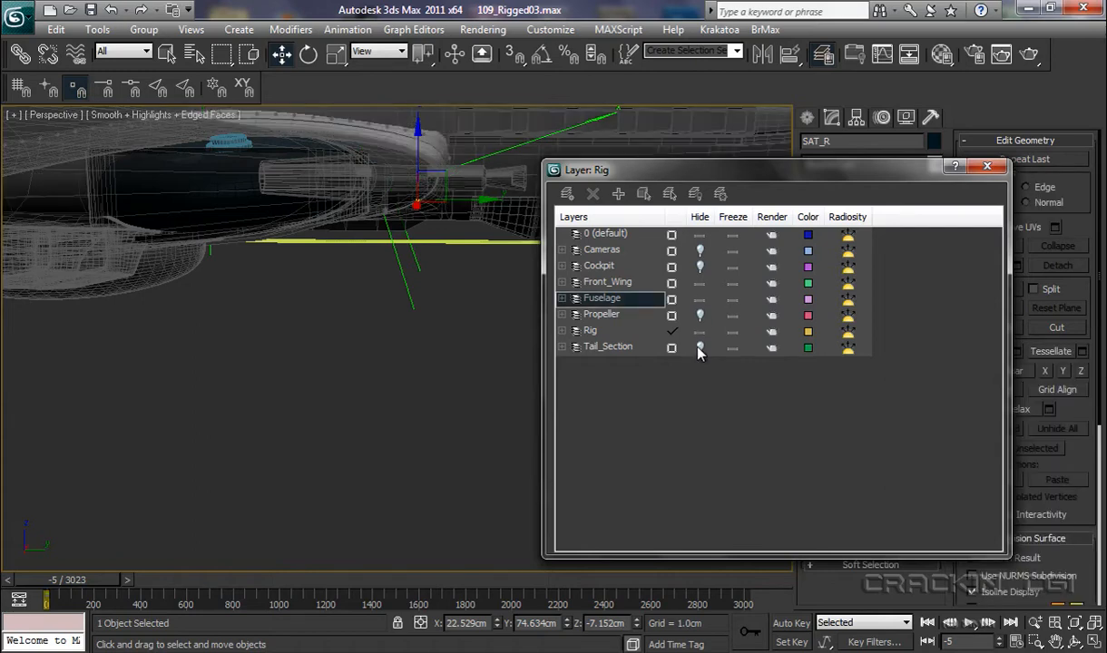
pyautogui.click(699, 265)
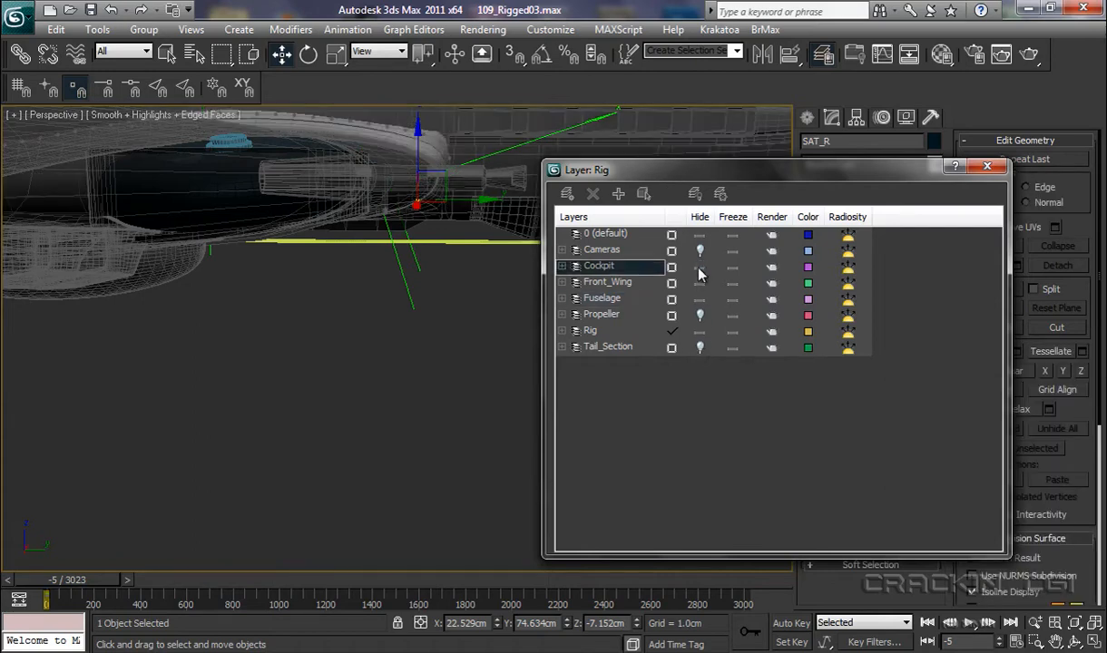
pyautogui.click(699, 348)
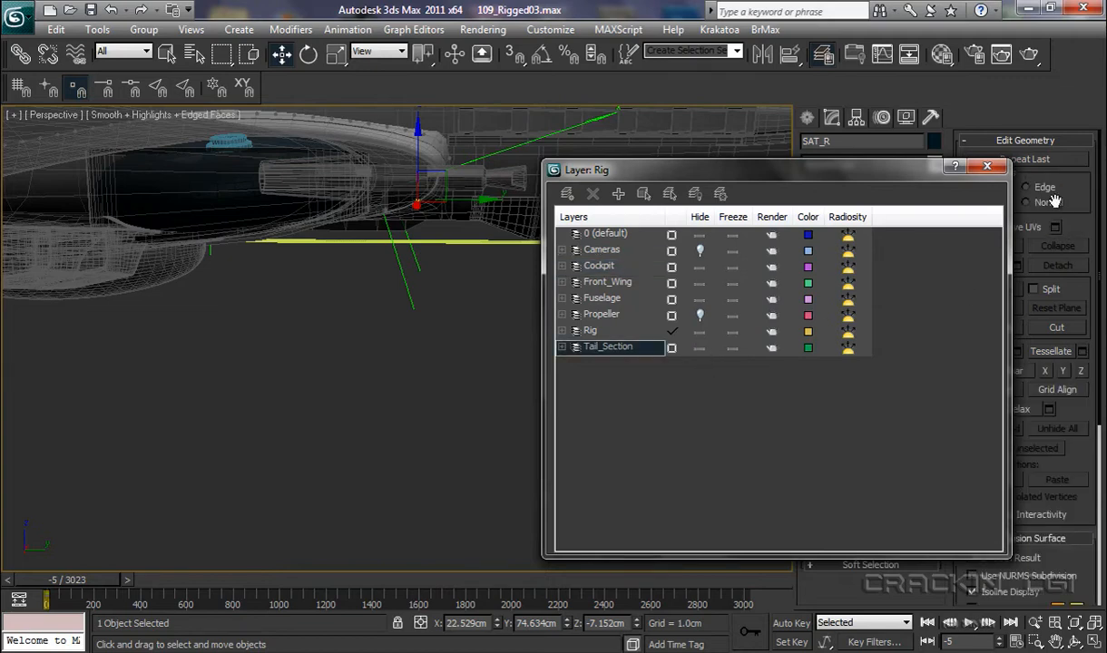
pyautogui.click(988, 166)
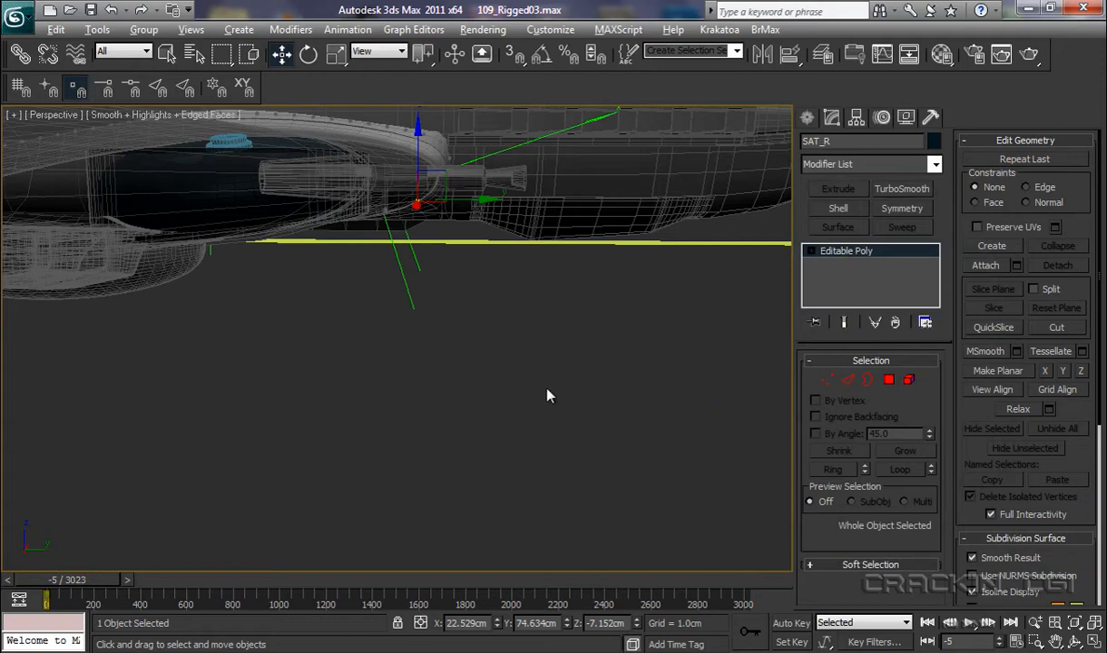
# - Turn off see-through display for the Front_Wing object
pyautogui.keyDown('alt'); pyautogui.moveTo(547, 396); pyautogui.dragTo(538, 547, button='middle'); pyautogui.keyUp('alt')
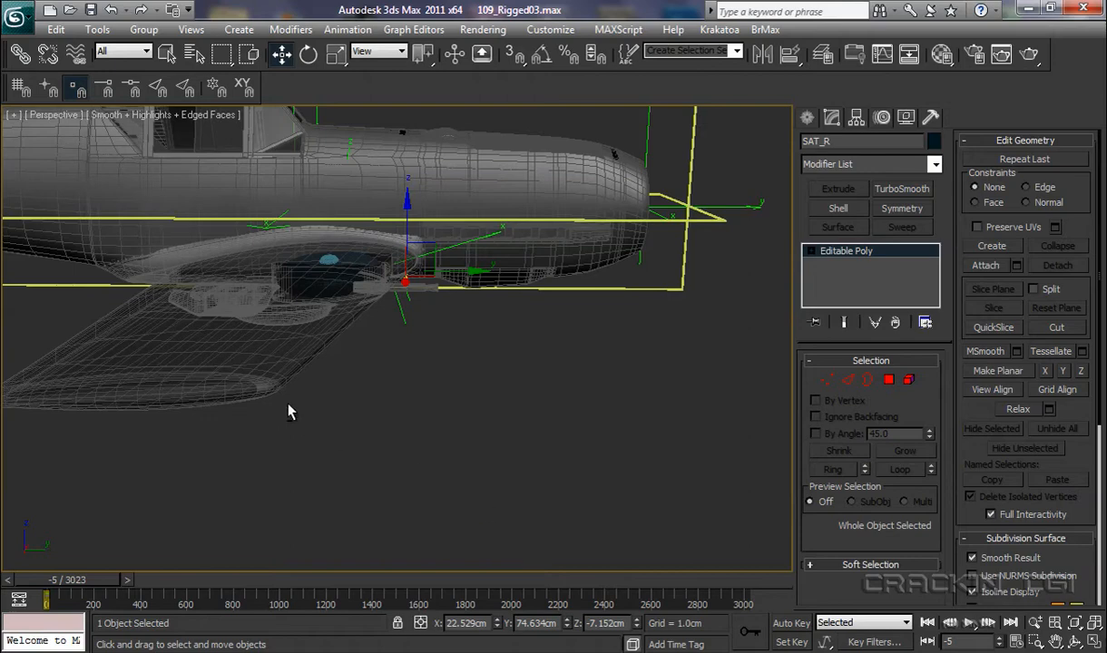
pyautogui.click(271, 349)
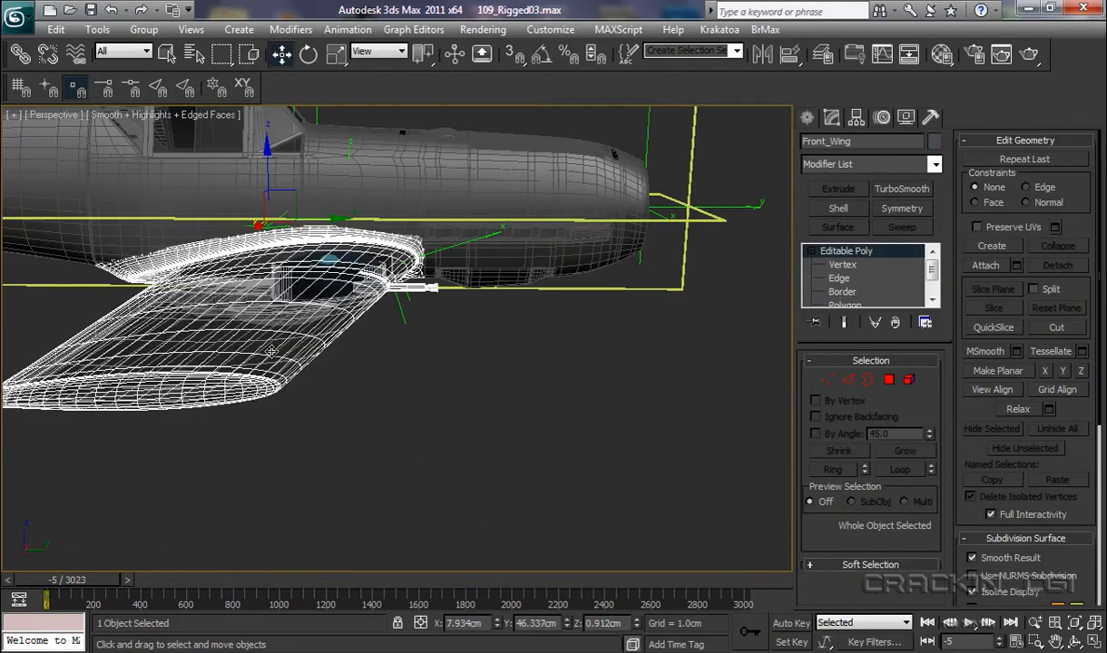
pyautogui.hotkey('alt', 'x')
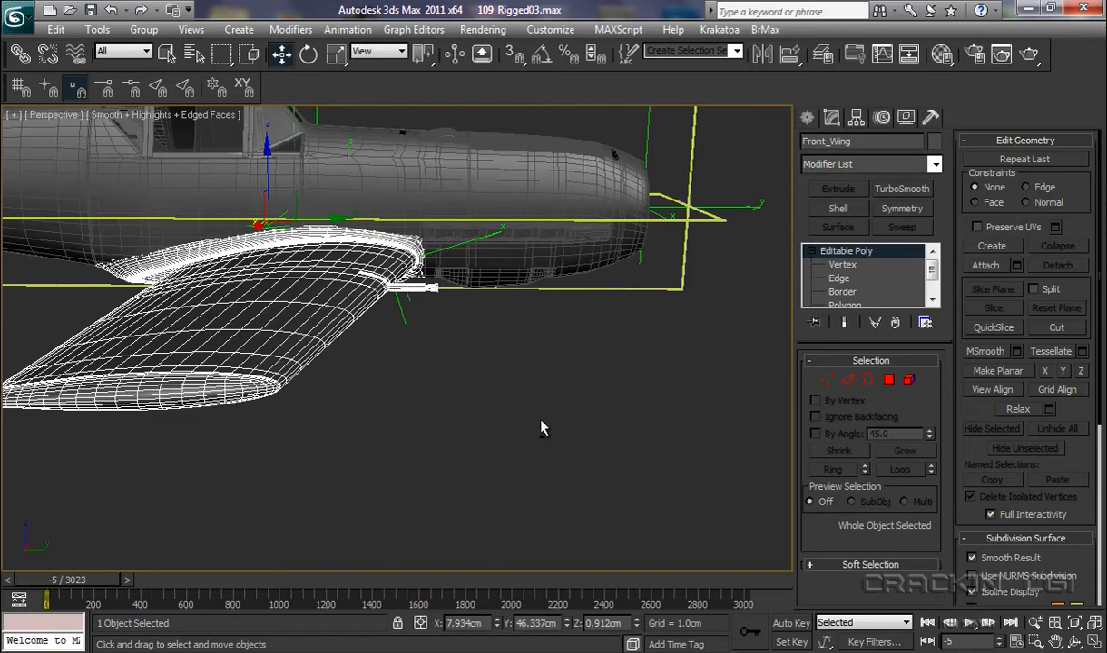
# - Place a Point helper snapped to a fuselage vertex just below the cockpit's side window
pyautogui.keyDown('alt'); pyautogui.moveTo(523, 433); pyautogui.dragTo(84, 471, button='middle'); pyautogui.keyUp('alt')
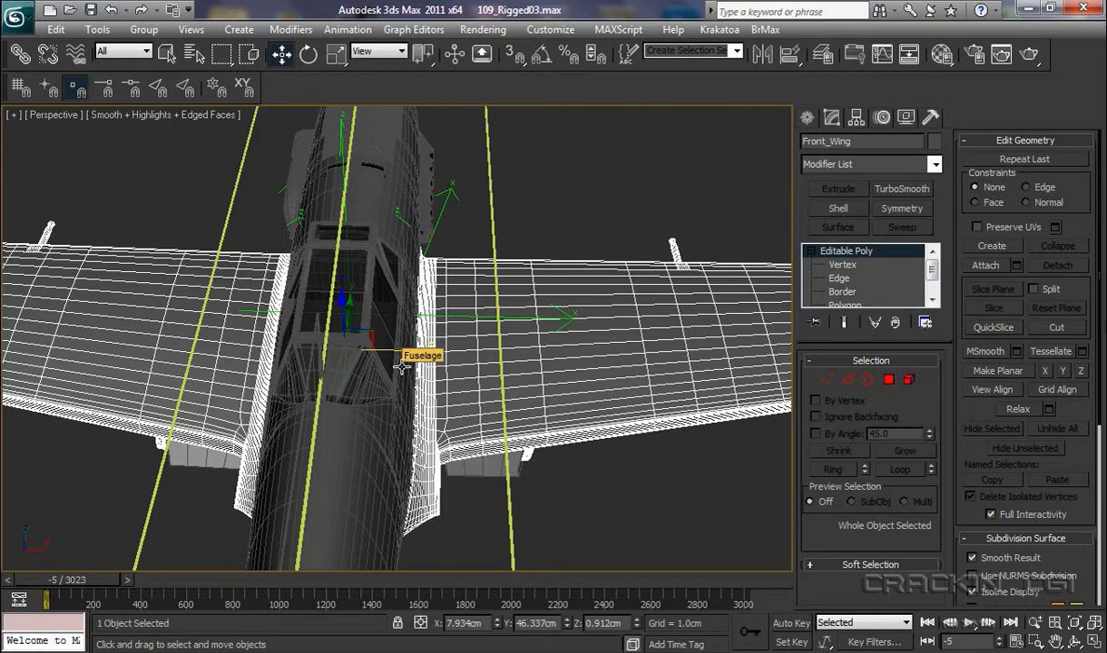
pyautogui.click(623, 497)
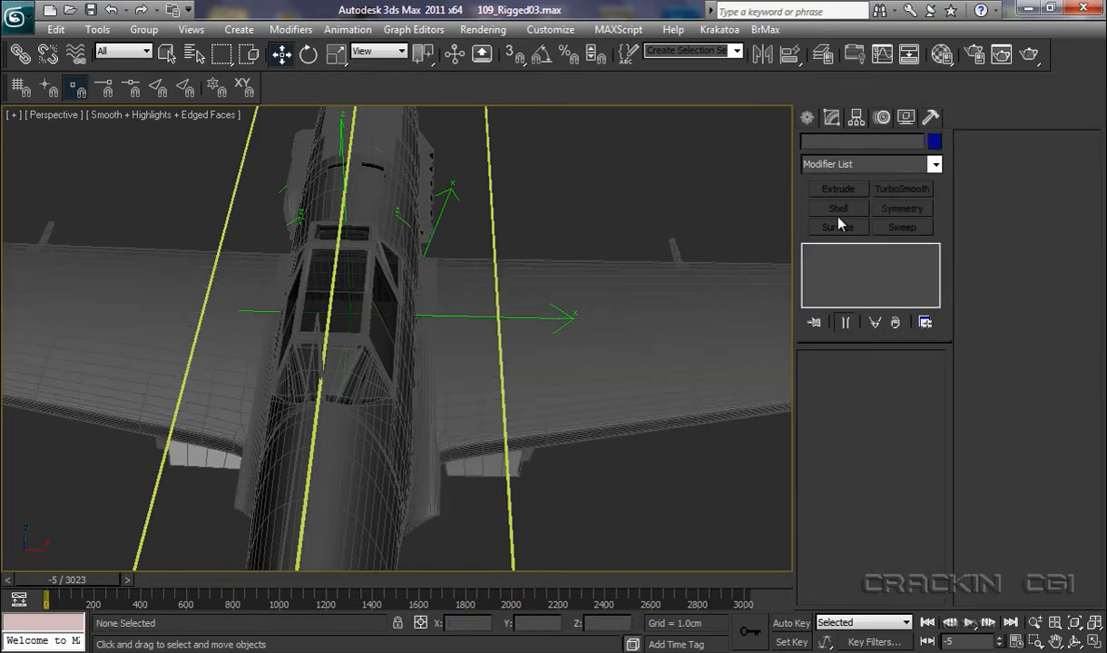
pyautogui.click(809, 119)
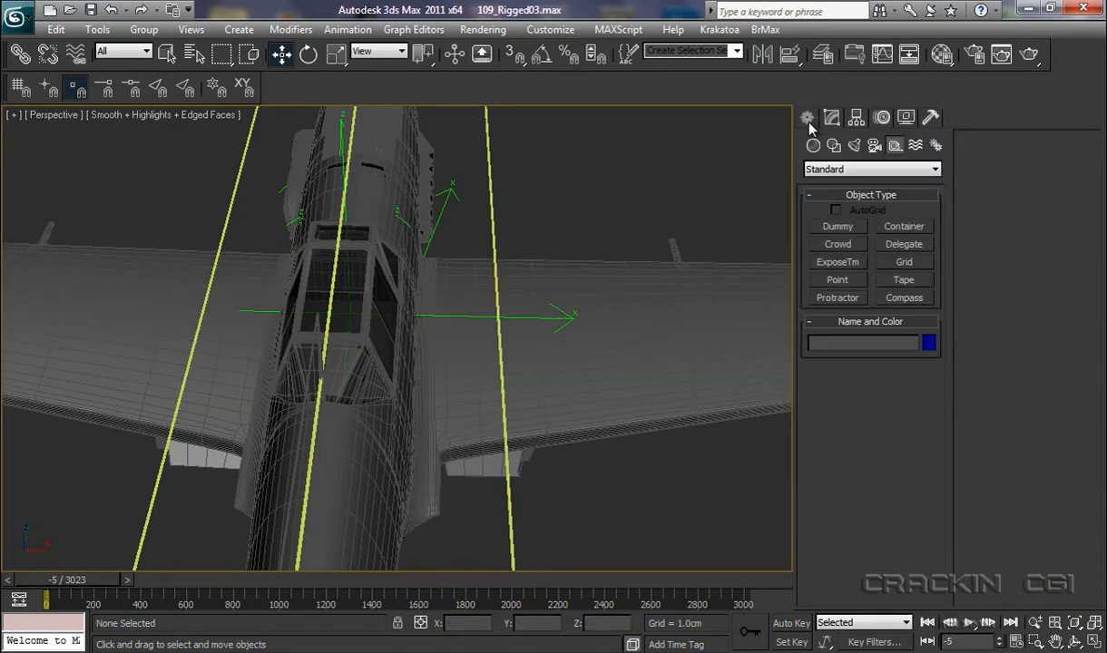
pyautogui.click(835, 280)
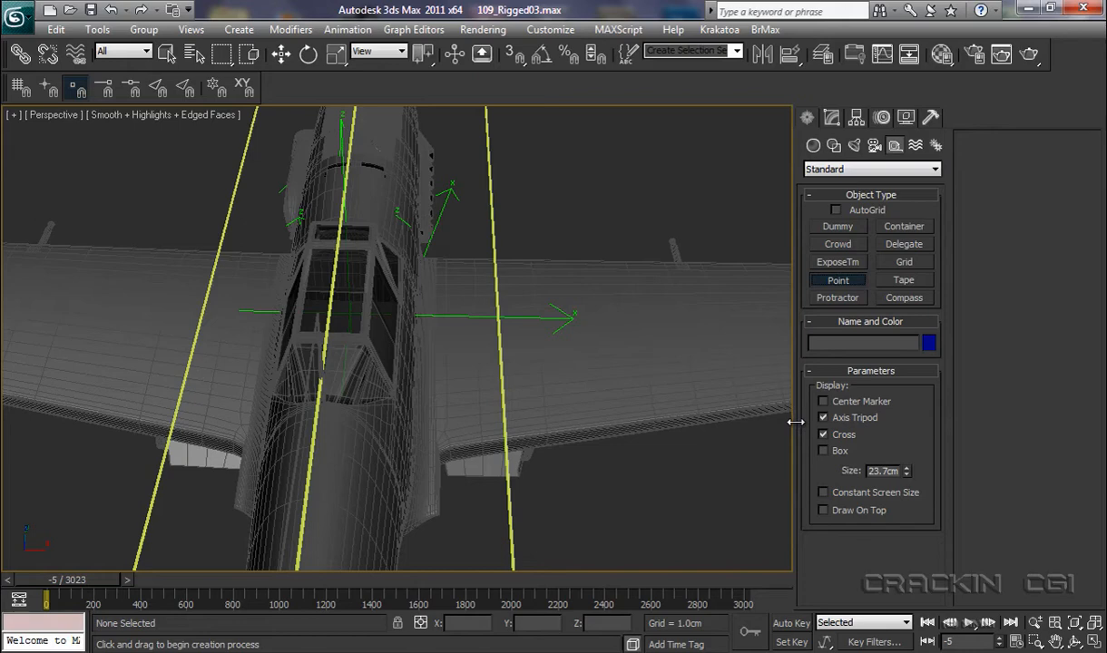
pyautogui.press('s')
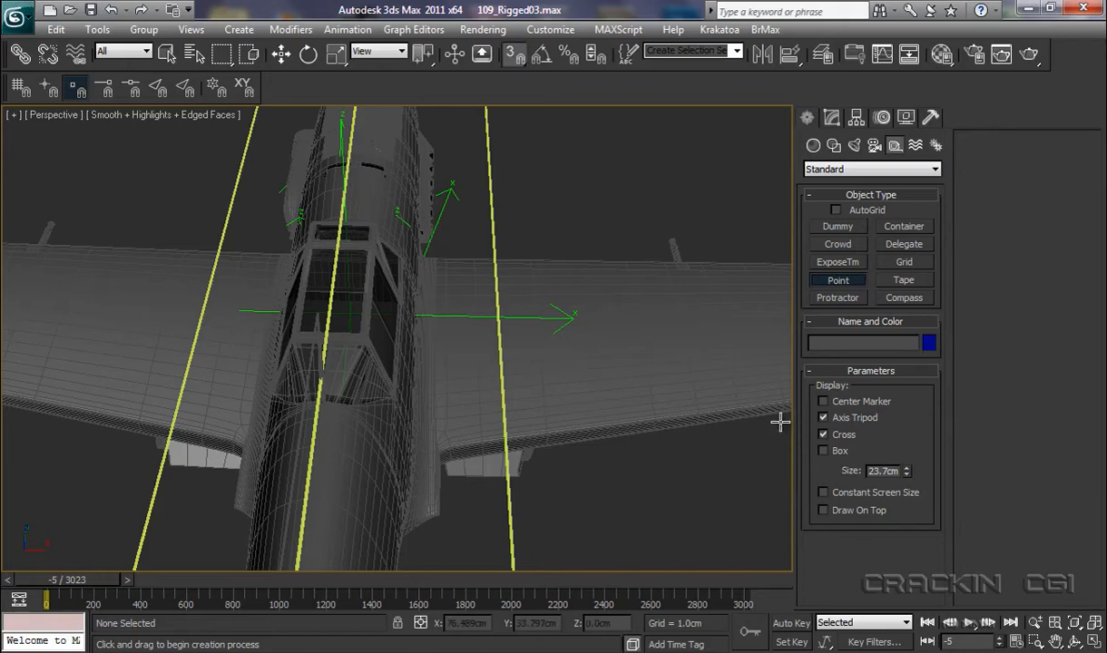
pyautogui.keyDown('alt'); pyautogui.moveTo(662, 489); pyautogui.dragTo(568, 466, button='middle'); pyautogui.keyUp('alt')
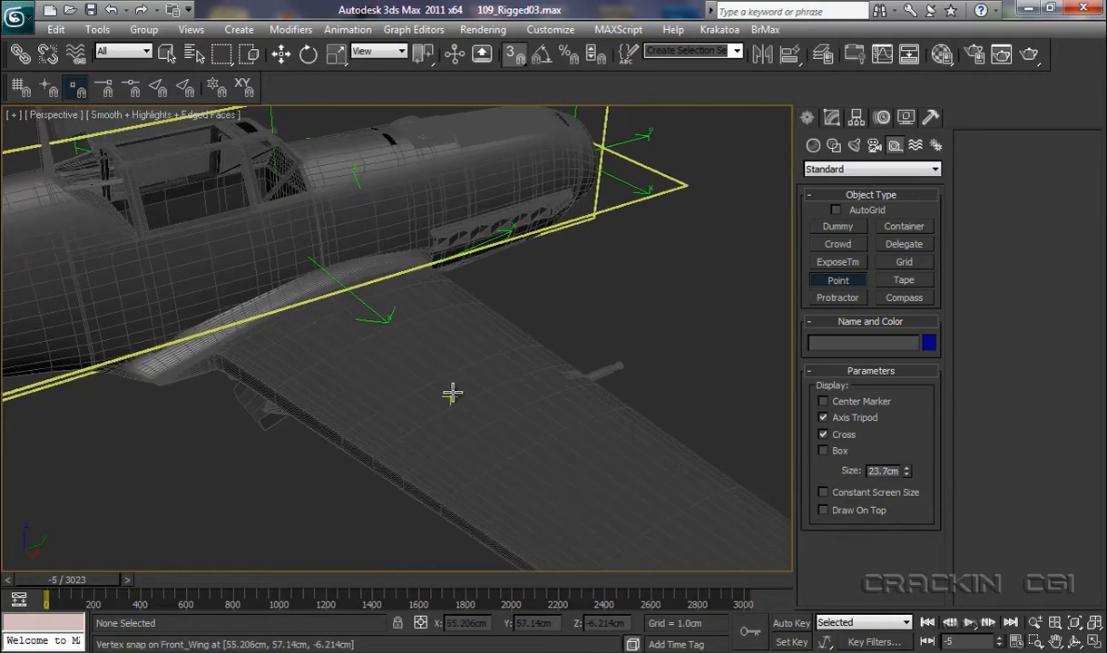
pyautogui.keyDown('alt'); pyautogui.moveTo(452, 391); pyautogui.dragTo(448, 437, button='middle'); pyautogui.keyUp('alt')
pyautogui.scroll(3, 447, 437)
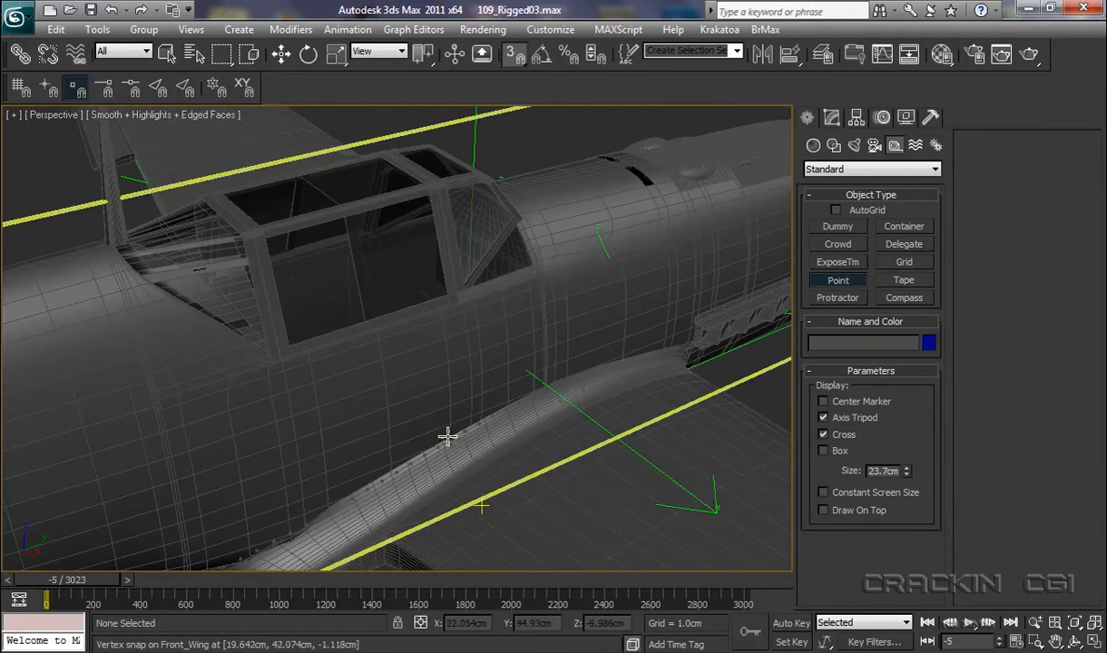
pyautogui.scroll(5, 447, 437)
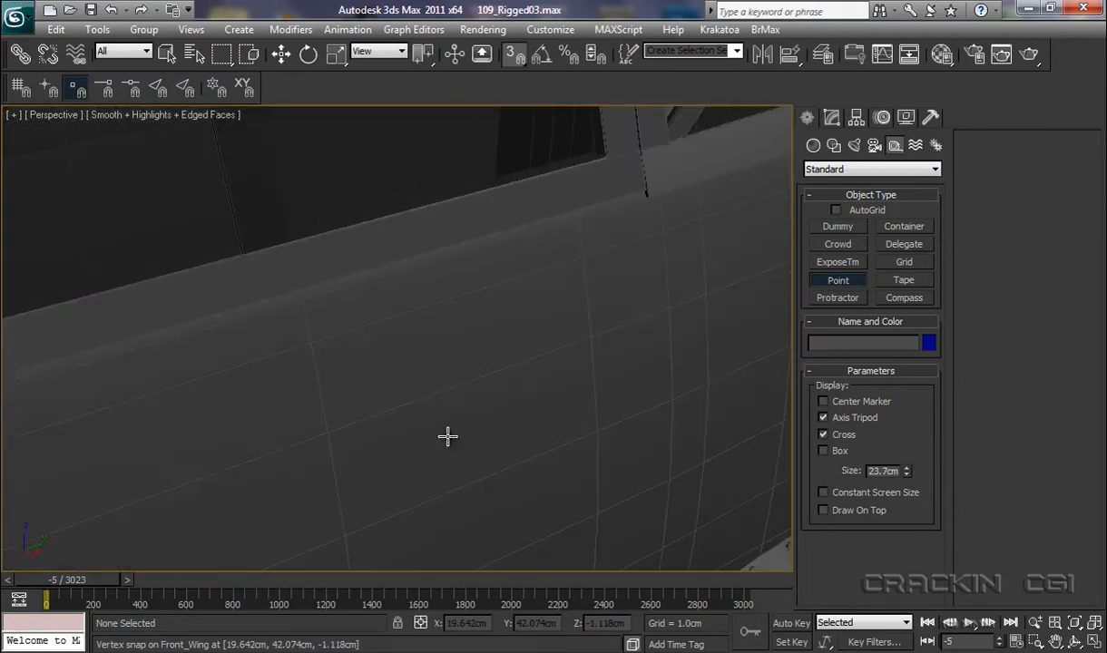
pyautogui.click(304, 299)
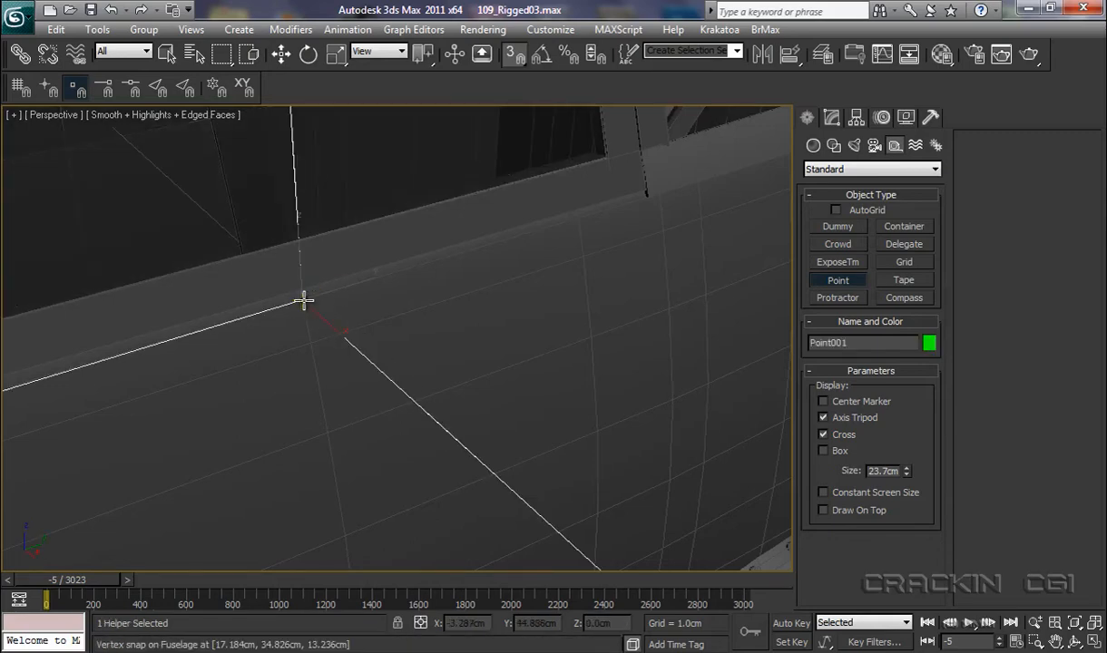
pyautogui.scroll(-5, 304, 299)
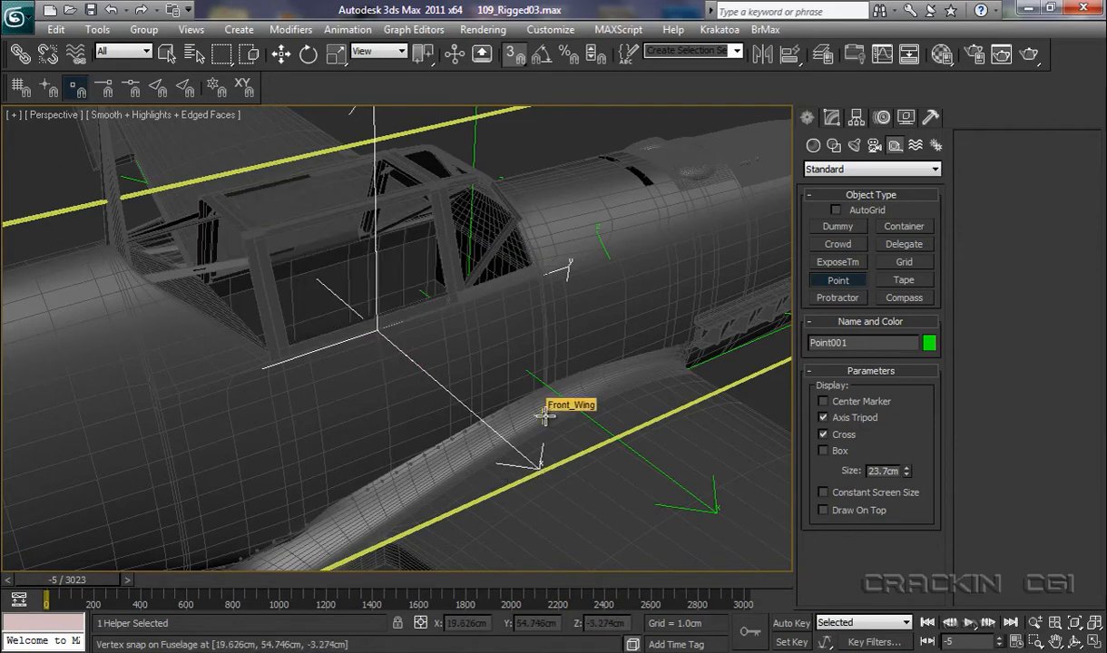
# - Turn snapping off and rotate the new Point helper about 89 degrees around Z so its X axis runs along the fuselage
pyautogui.press('t')
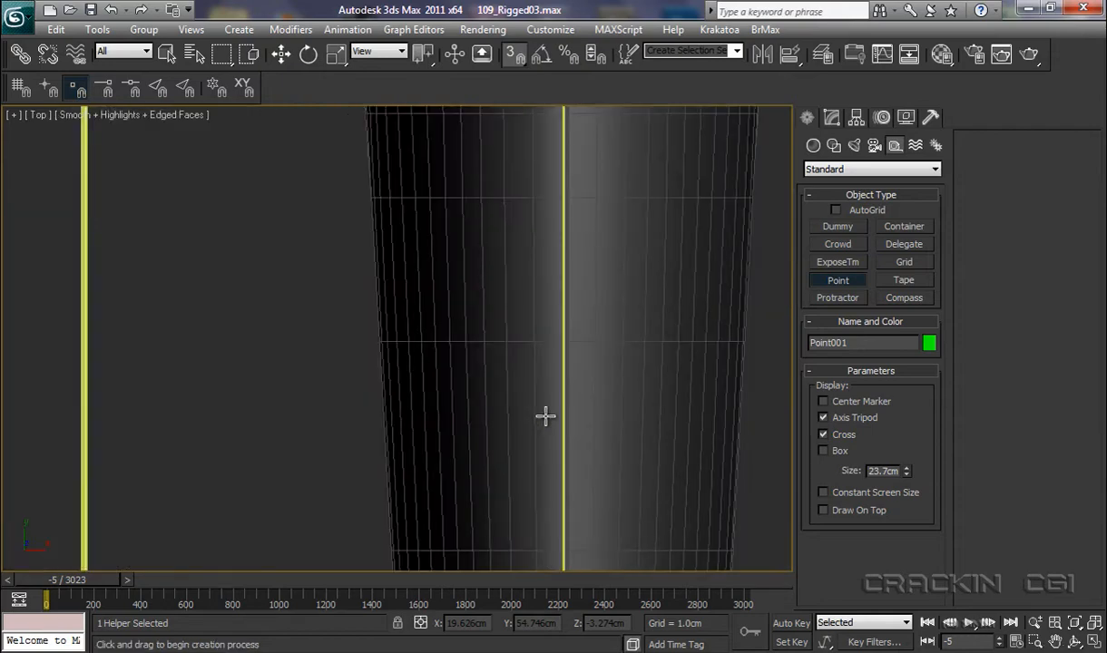
pyautogui.press('s')
pyautogui.press('z')
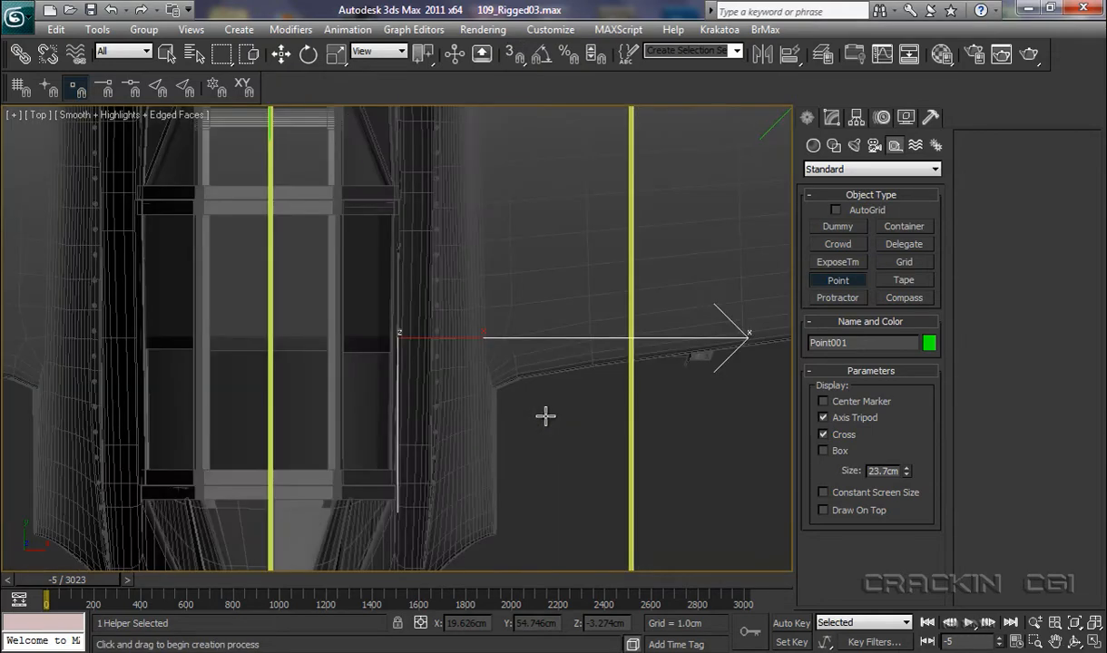
pyautogui.press('e')
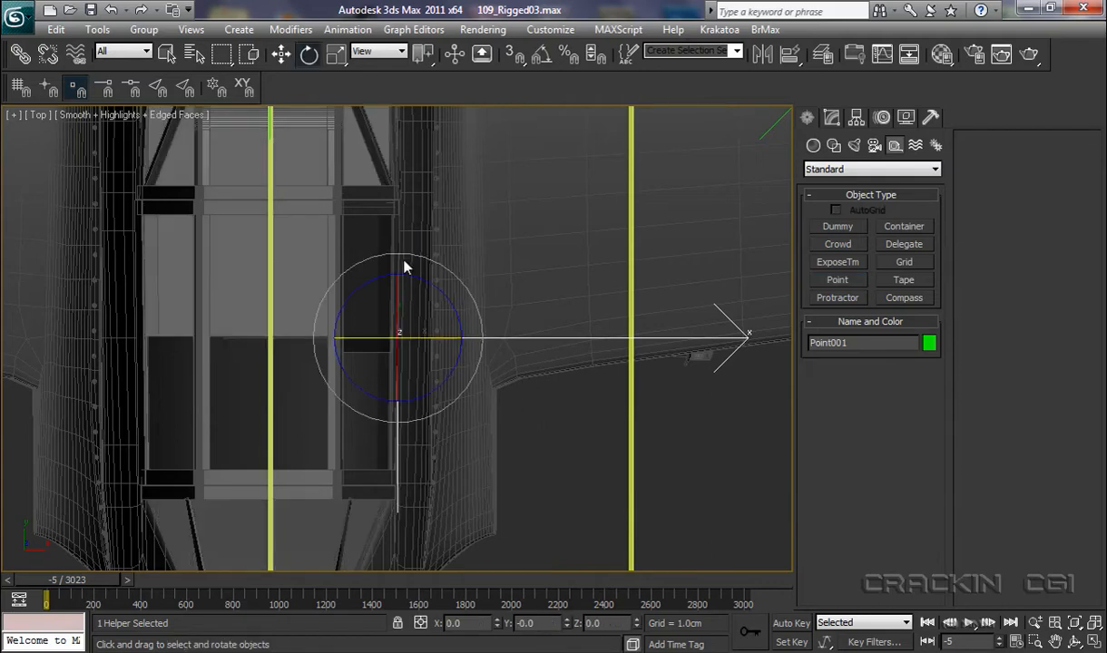
pyautogui.moveTo(478, 357); pyautogui.dragTo(465, 205)
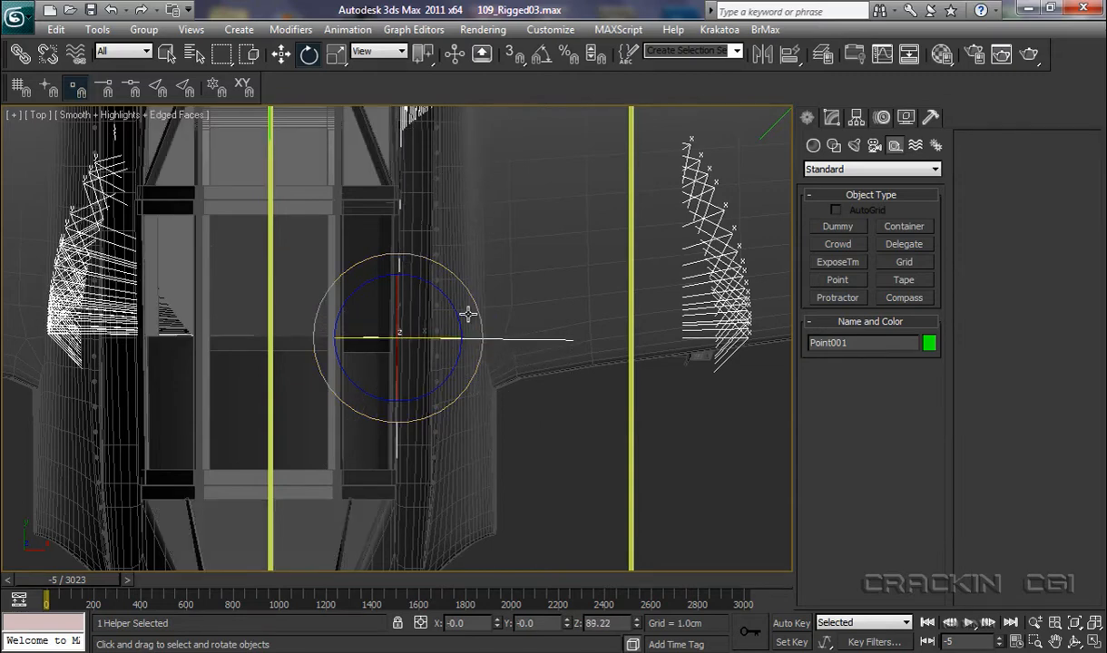
pyautogui.press('p')
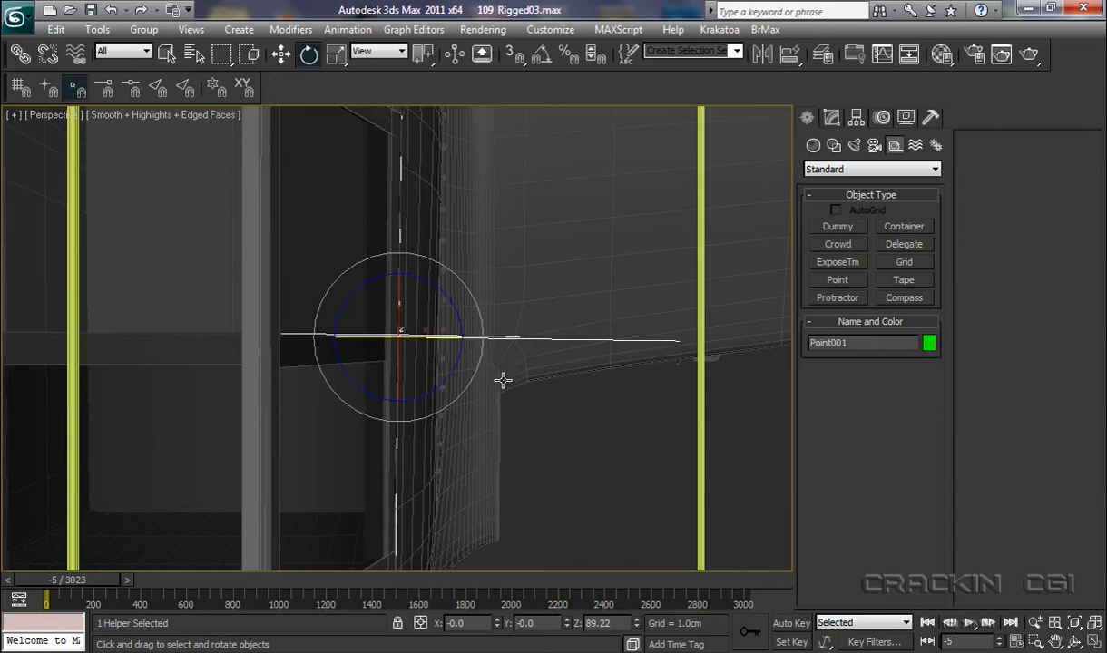
pyautogui.keyDown('alt'); pyautogui.moveTo(511, 408); pyautogui.dragTo(417, 314, button='middle'); pyautogui.keyUp('alt')
pyautogui.moveTo(415, 272); pyautogui.dragTo(440, 391, button='middle')
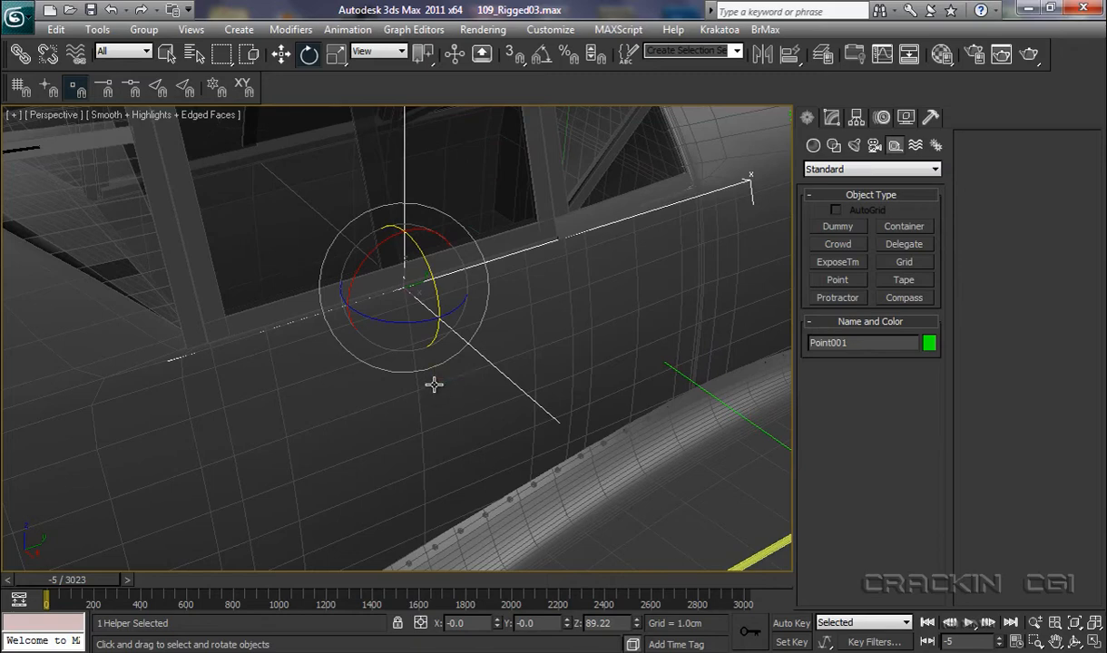
# - Raise the Point helper slightly along Z to about 13.54 cm, keeping it beside the cockpit sill
pyautogui.press('w')
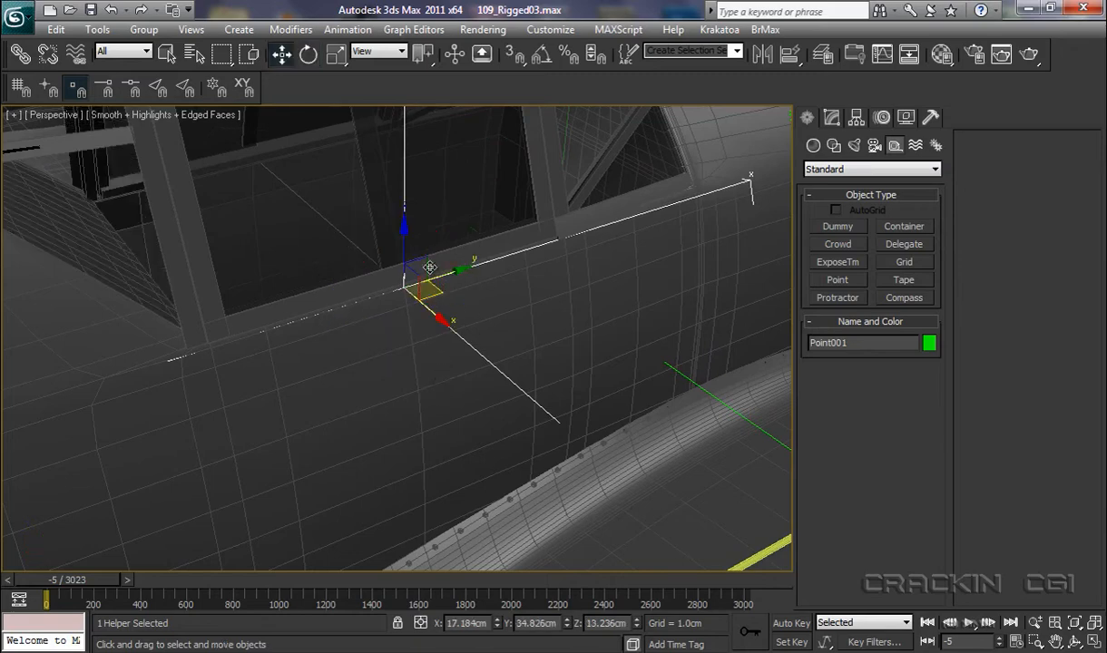
pyautogui.moveTo(405, 232); pyautogui.dragTo(409, 225)
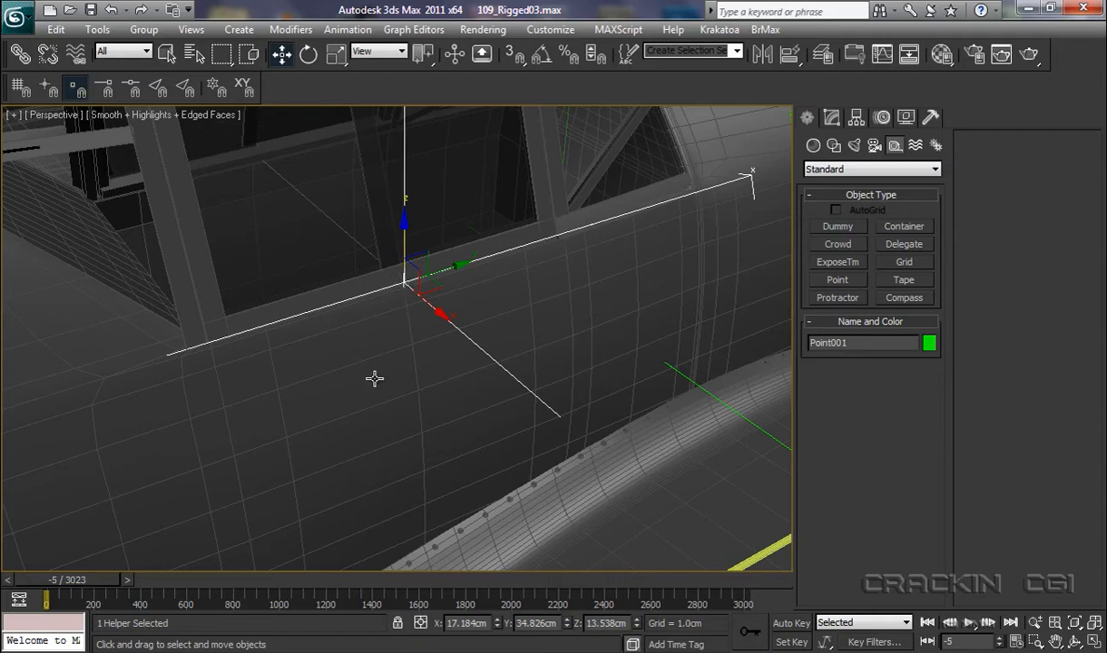
pyautogui.keyDown('alt'); pyautogui.moveTo(430, 399); pyautogui.dragTo(485, 384, button='middle'); pyautogui.keyUp('alt')
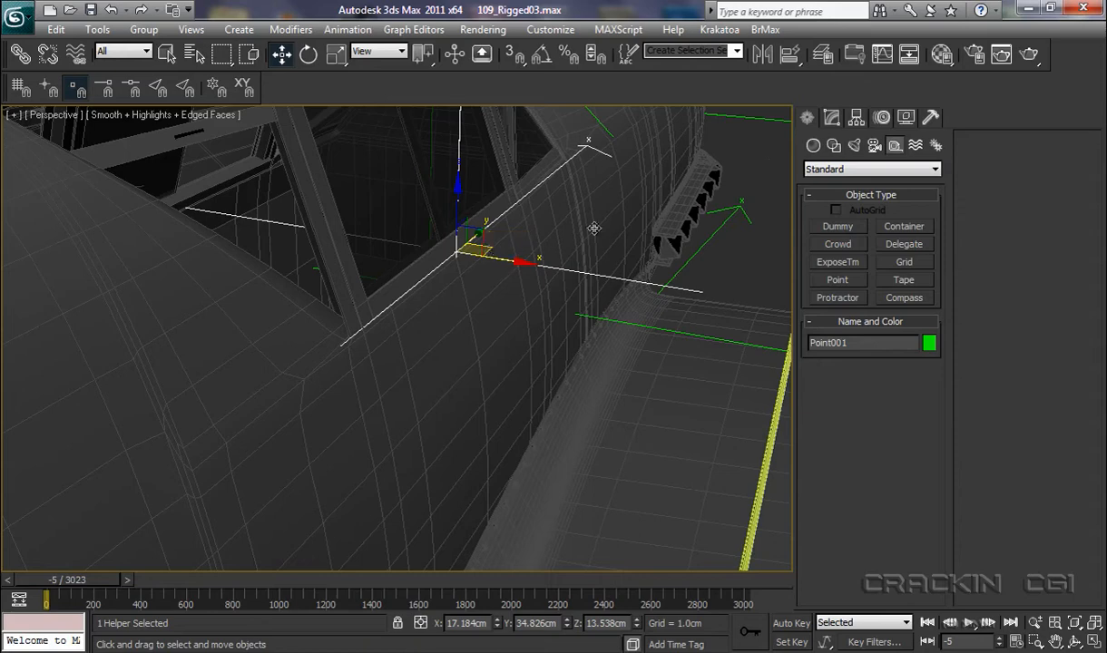
# - Lock the Point helper's Z Rotation and Y Rotation tracks in the Curve Editor, and close the editor
pyautogui.click(882, 55)
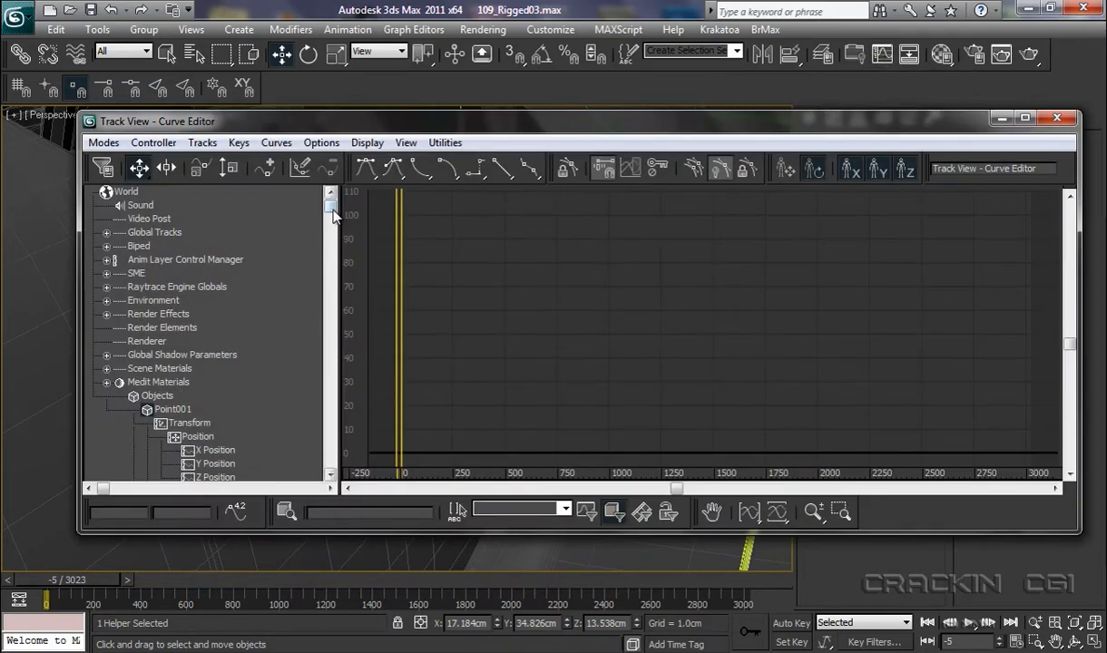
pyautogui.moveTo(331, 210); pyautogui.dragTo(334, 297)
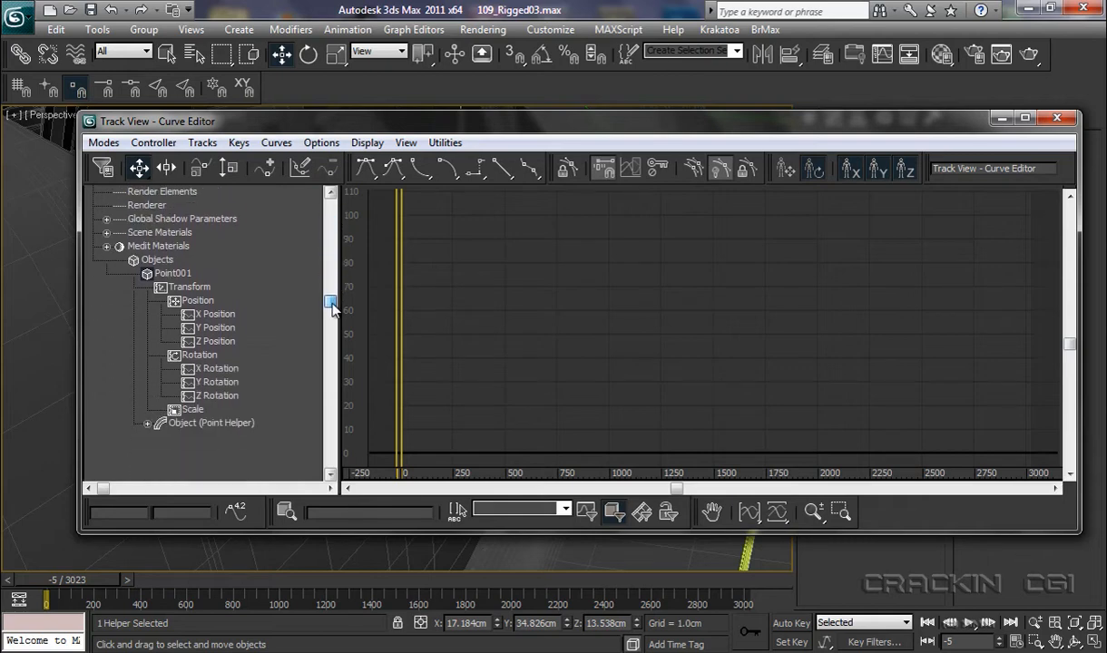
pyautogui.click(220, 397)
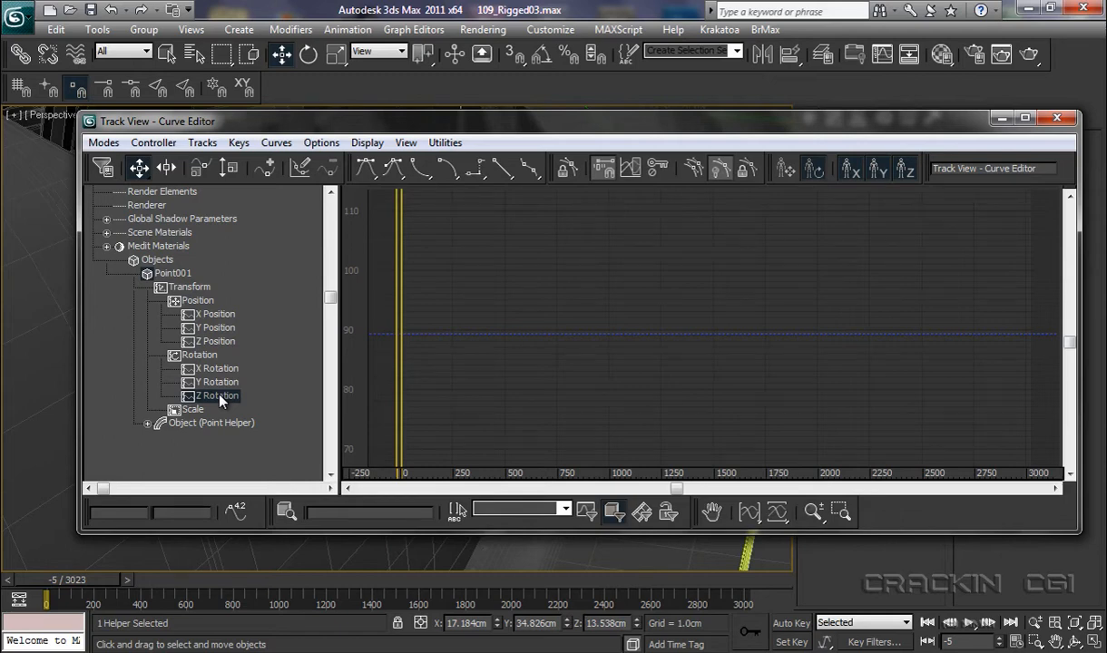
pyautogui.rightClick(220, 399)
pyautogui.click(190, 248)
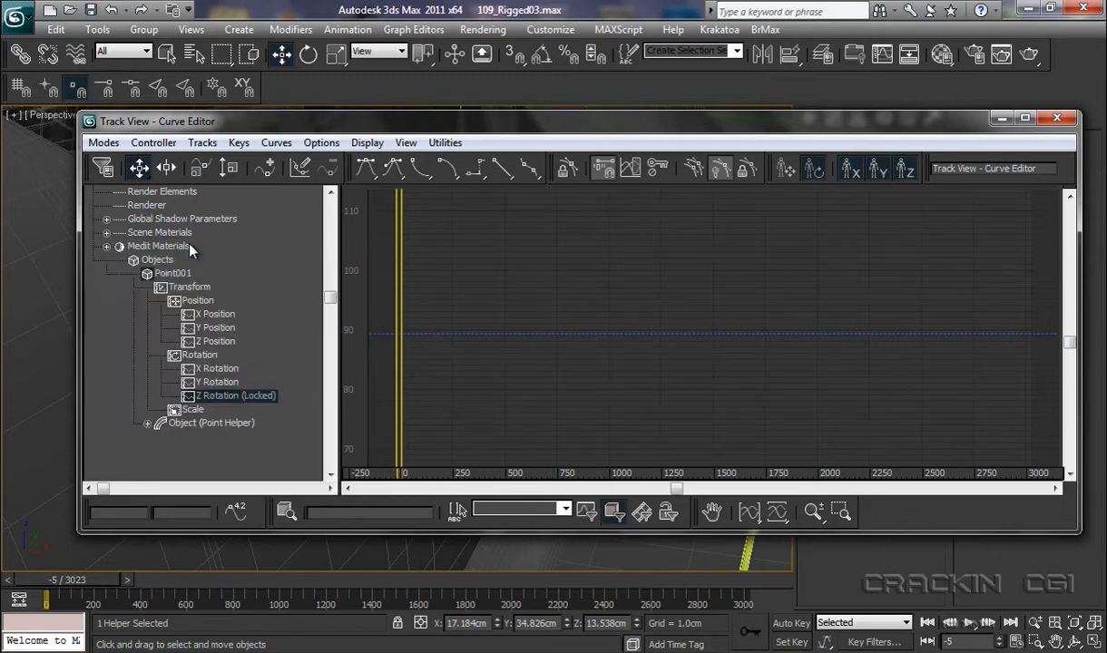
pyautogui.click(218, 383)
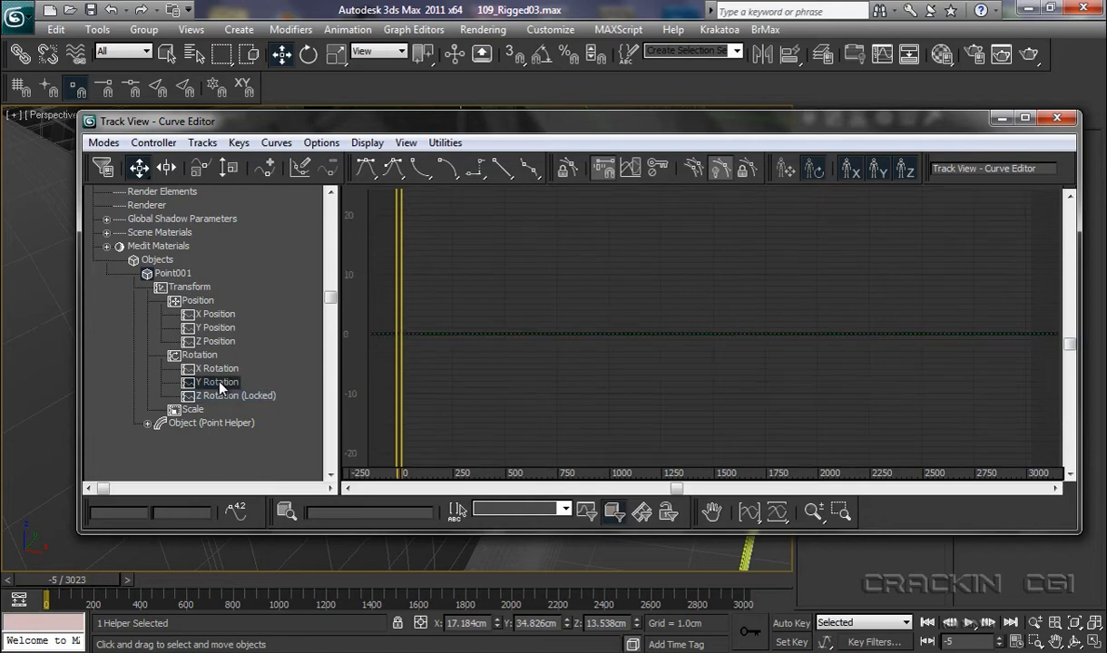
pyautogui.rightClick(220, 383)
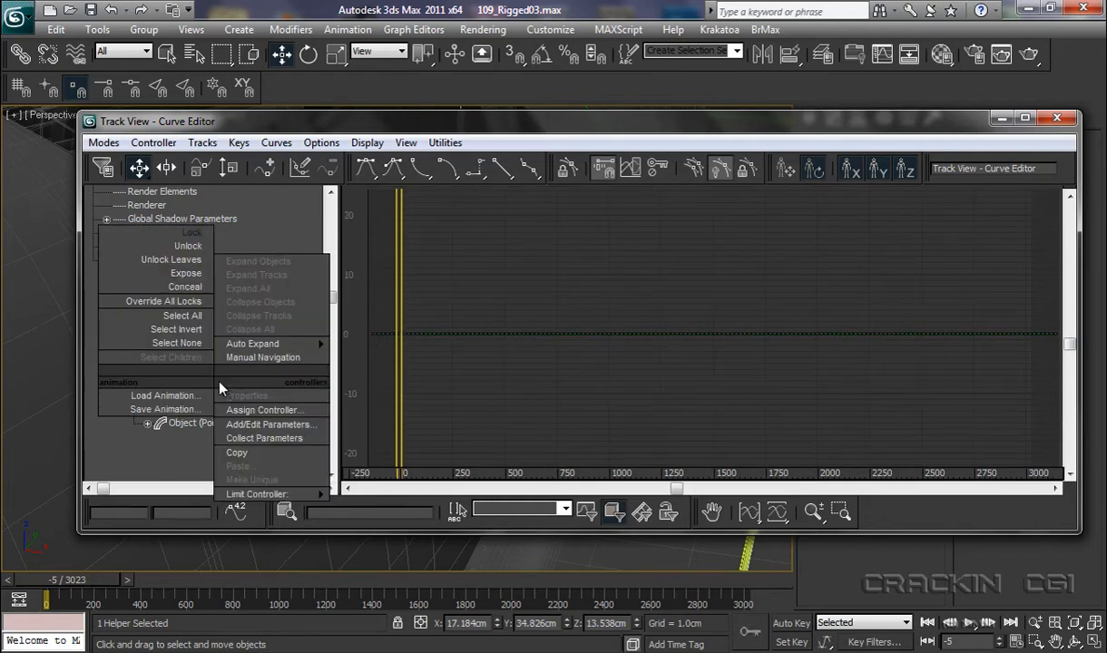
pyautogui.click(196, 236)
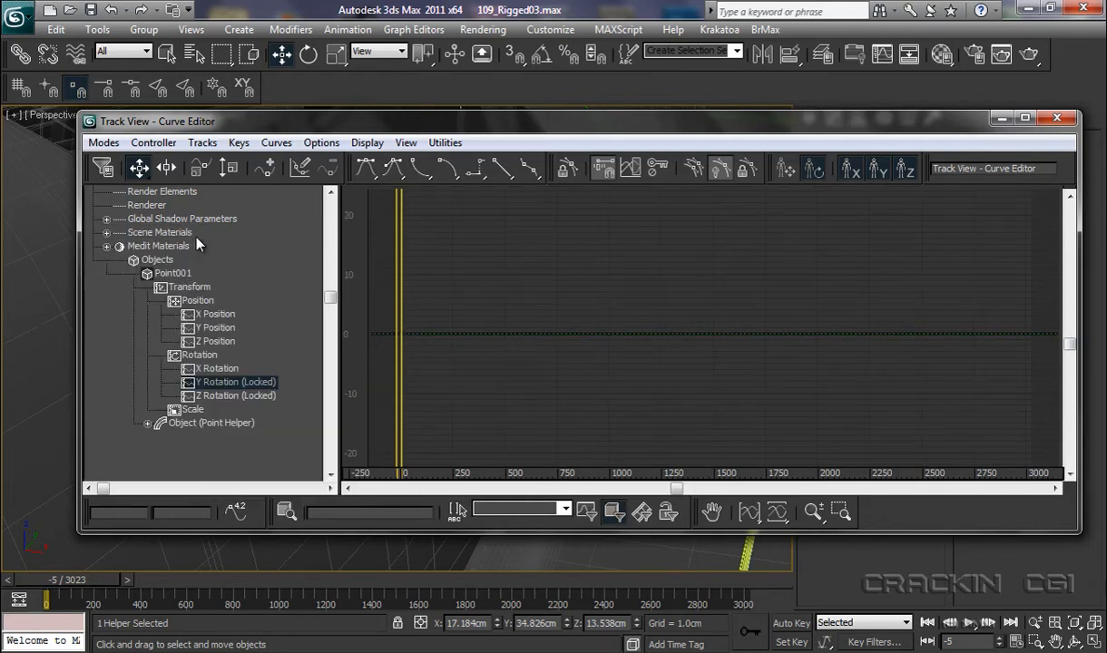
pyautogui.click(1057, 120)
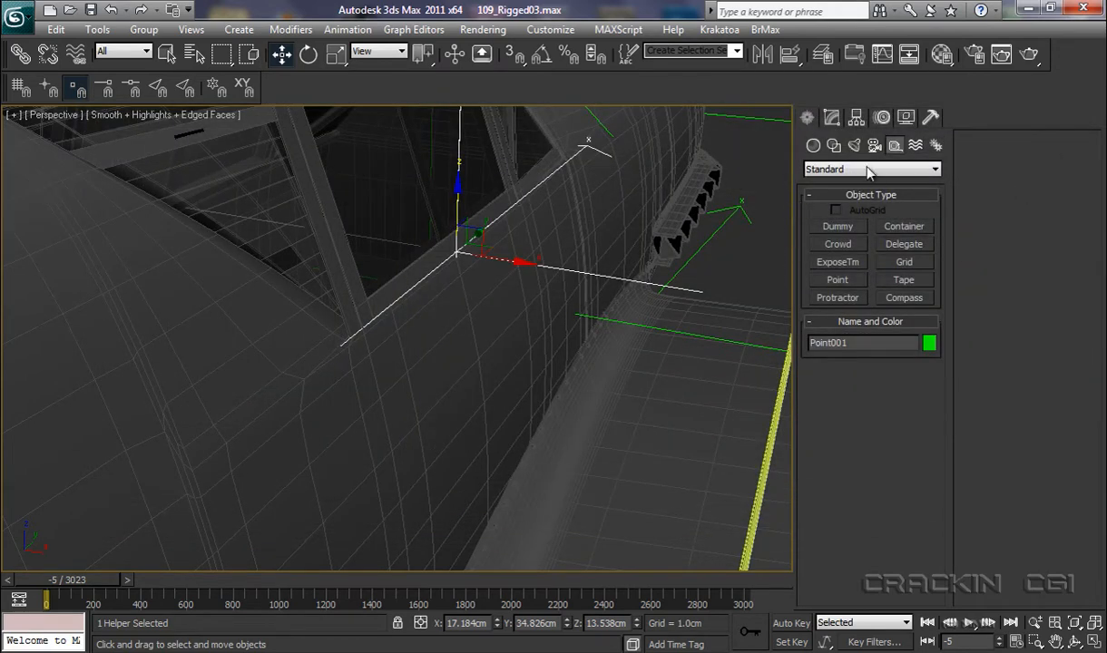
# - Rename the cockpit Point helper as PtCnt_CPit
pyautogui.click(832, 118)
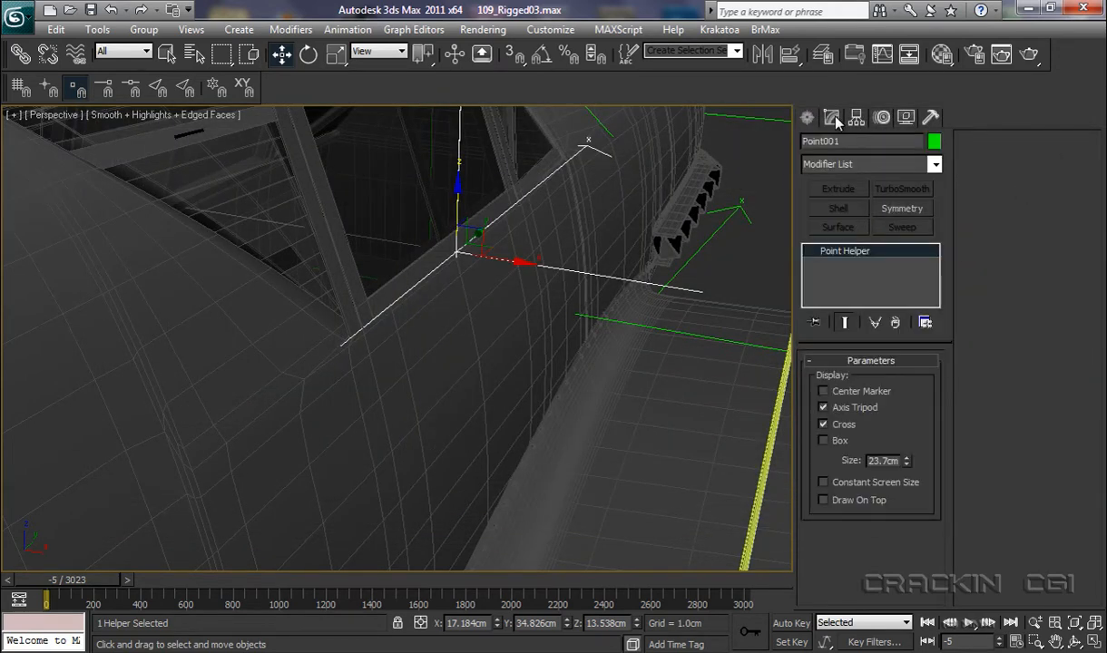
pyautogui.moveTo(843, 142); pyautogui.dragTo(796, 144)
pyautogui.write('PtCnt_CPit')
# - Start a parameter wire from CC_Messerschmitt's Cockpit_Hood custom attribute to the X Rotation of PtCnt_CPit
pyautogui.moveTo(637, 383); pyautogui.dragTo(518, 390, button='middle')
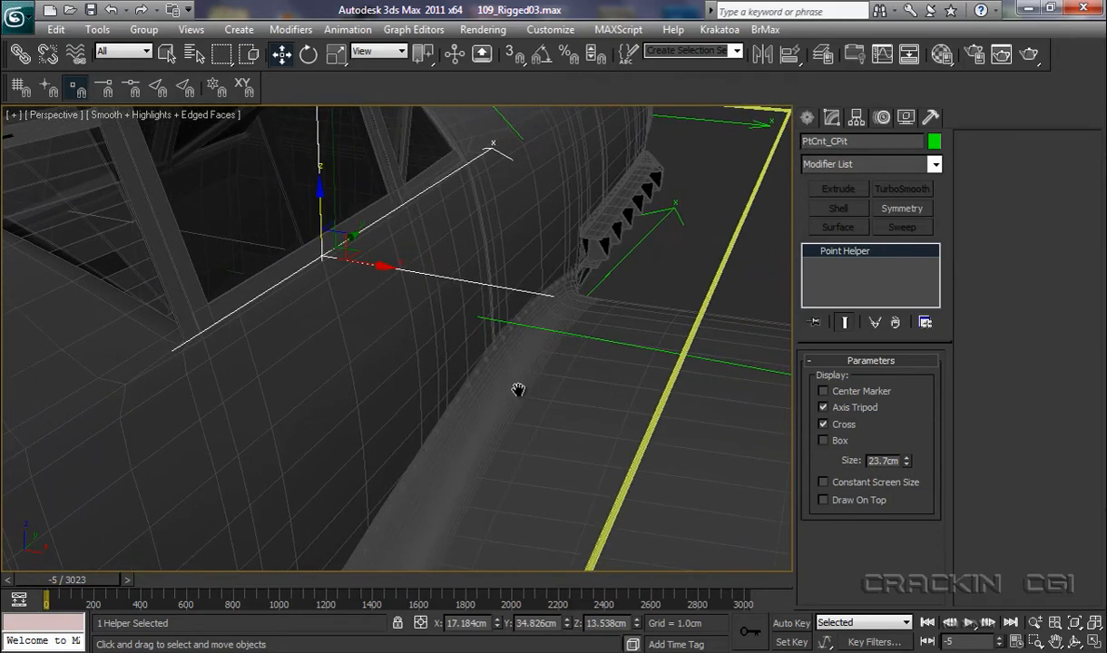
pyautogui.click(735, 237)
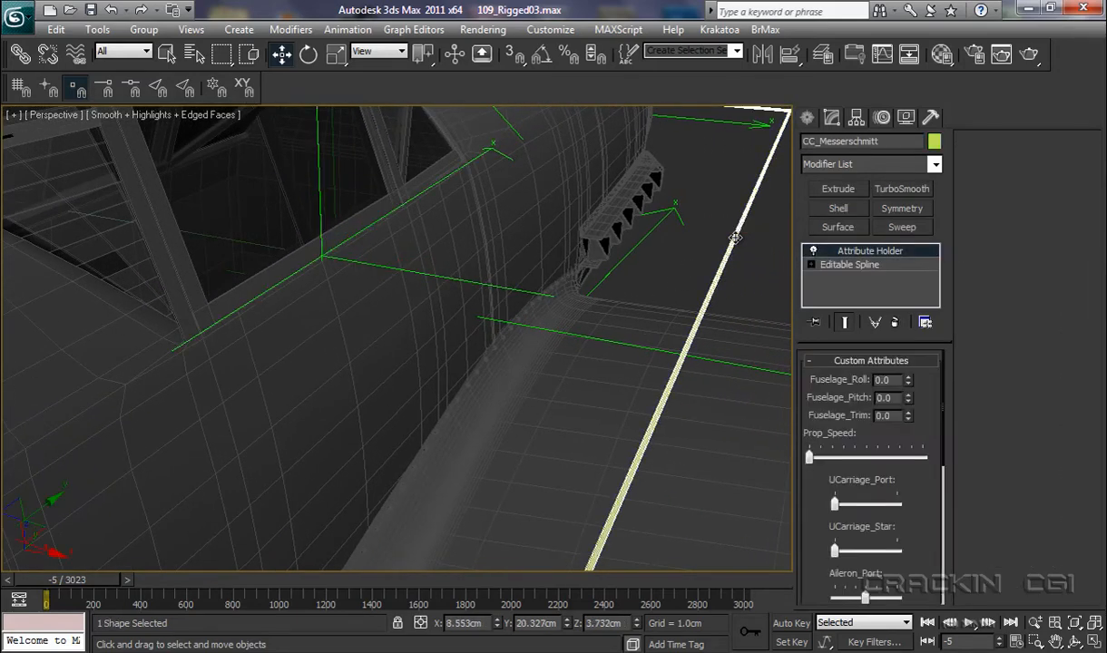
pyautogui.rightClick(737, 243)
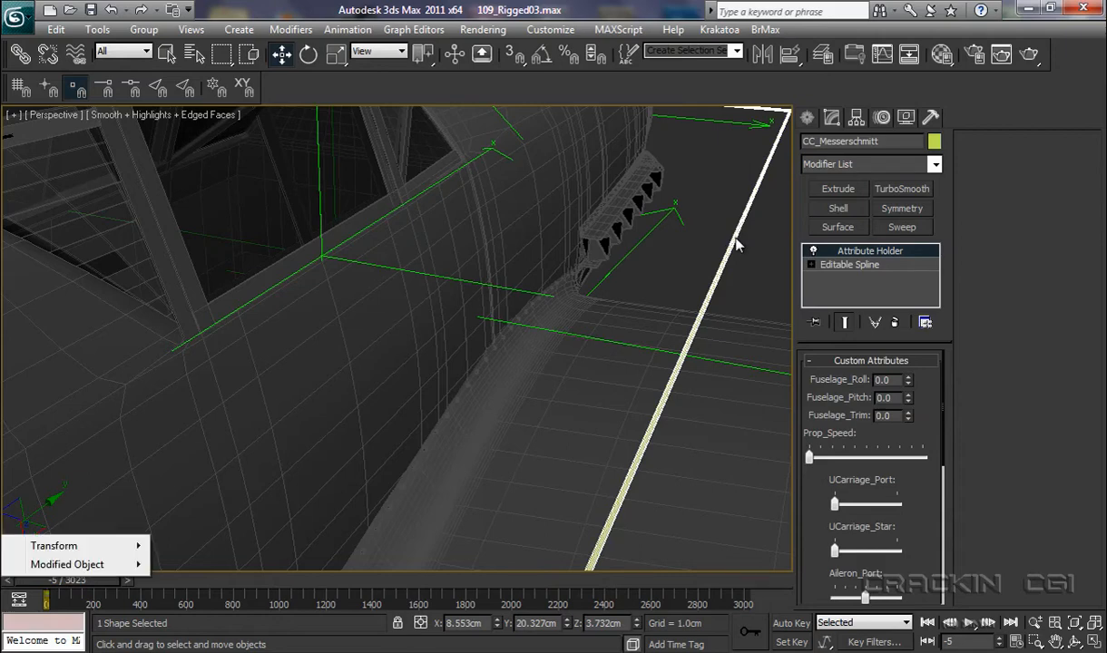
pyautogui.moveTo(69, 547)
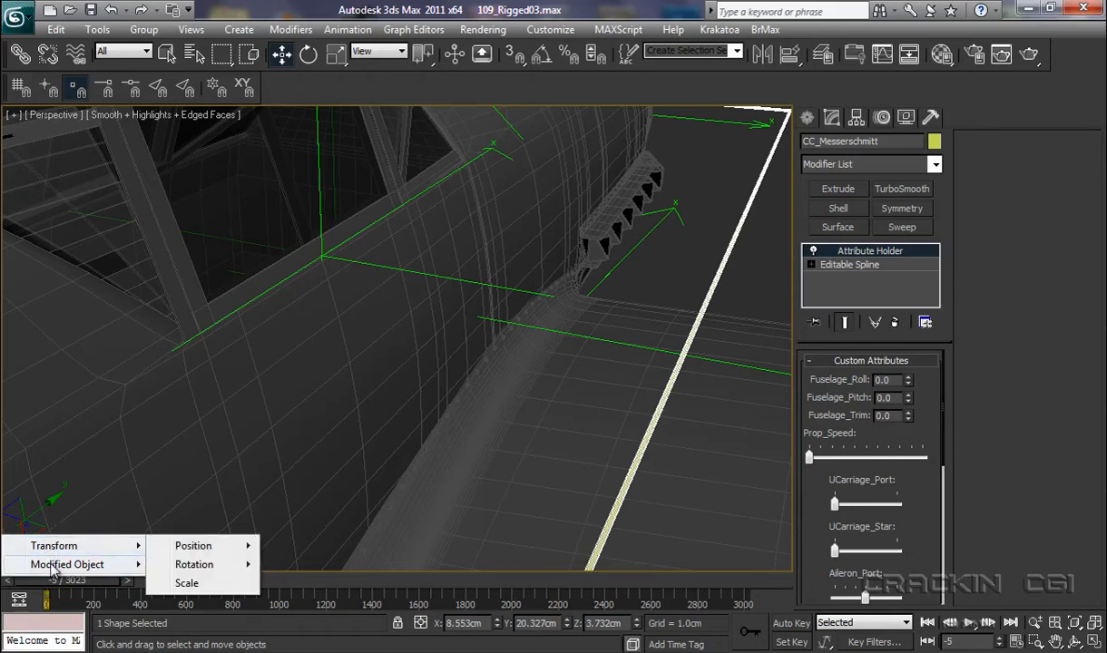
pyautogui.moveTo(52, 567)
pyautogui.moveTo(202, 564)
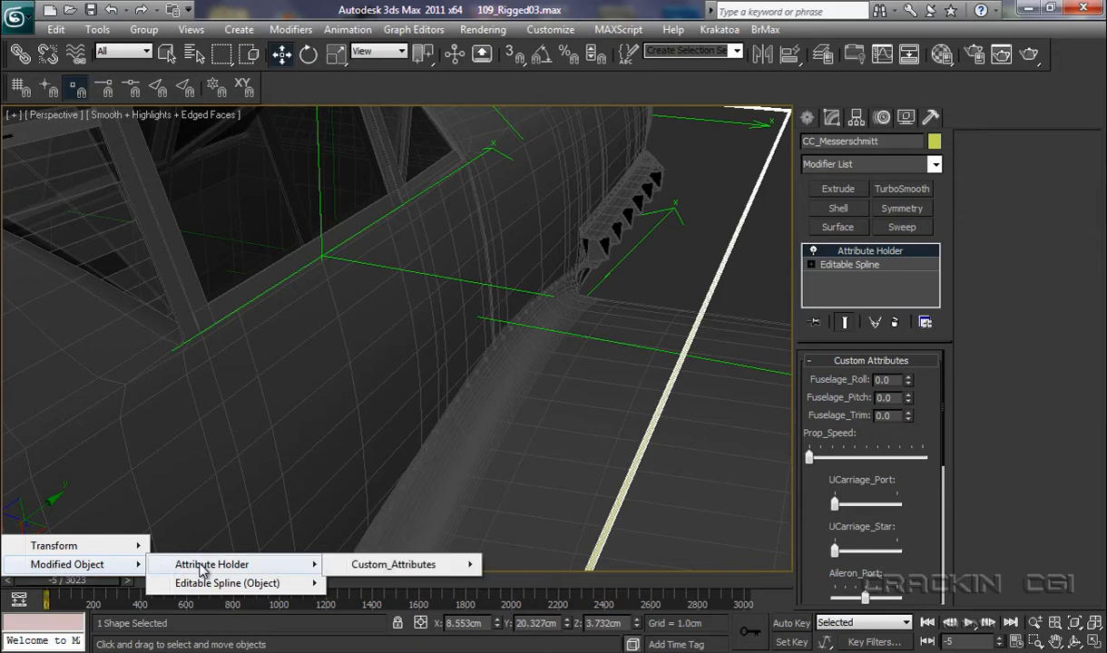
pyautogui.moveTo(388, 570)
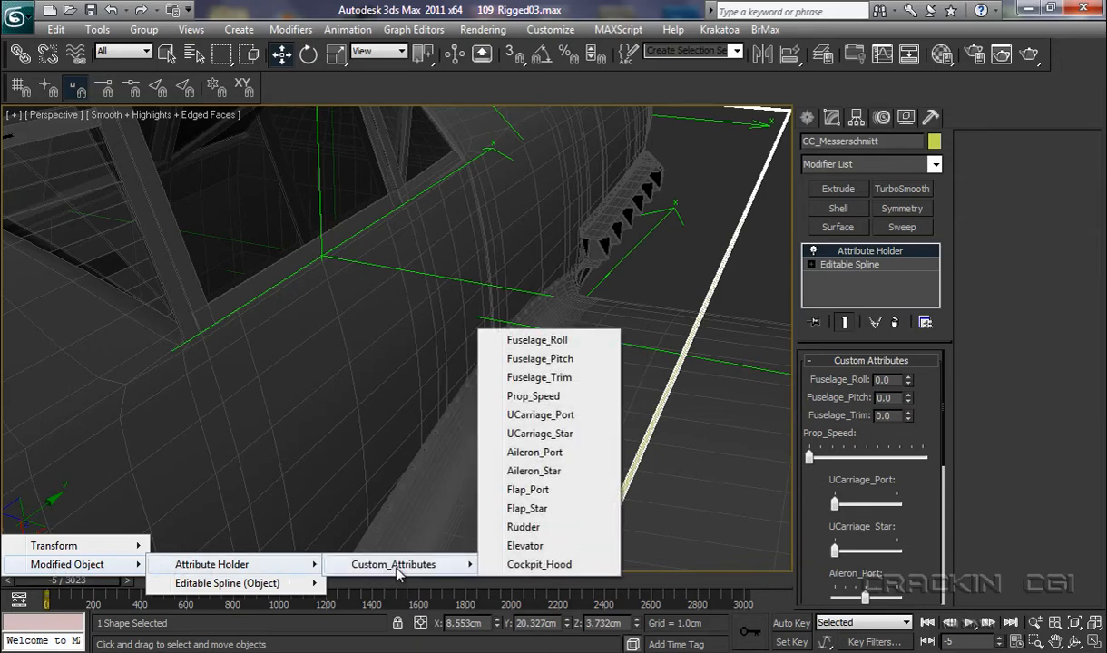
pyautogui.click(537, 564)
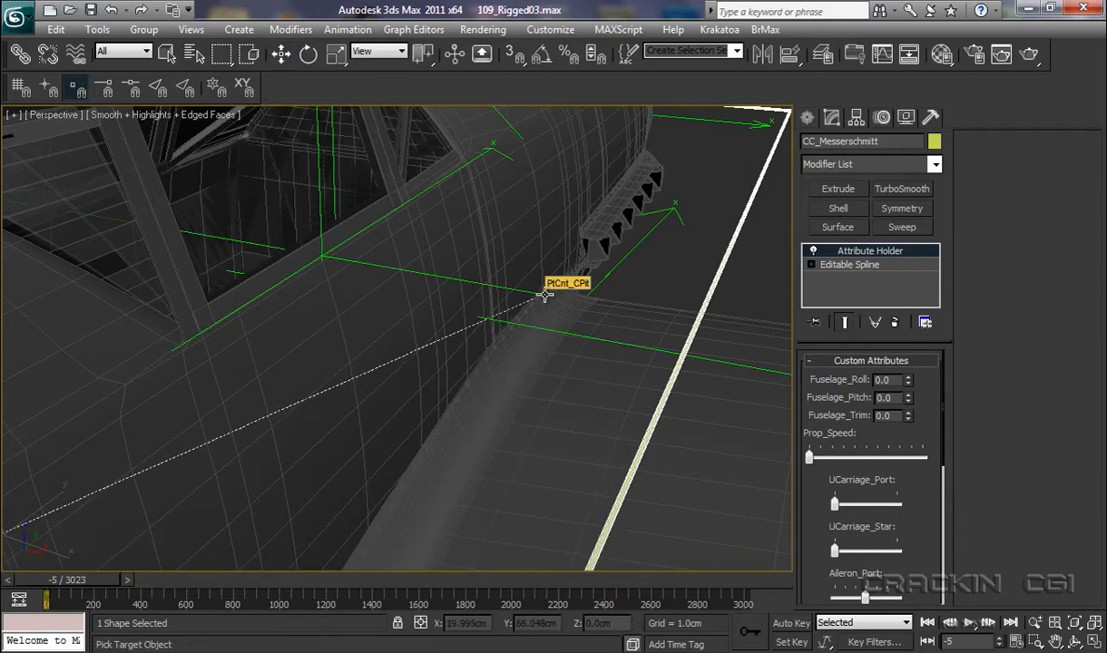
pyautogui.click(545, 294)
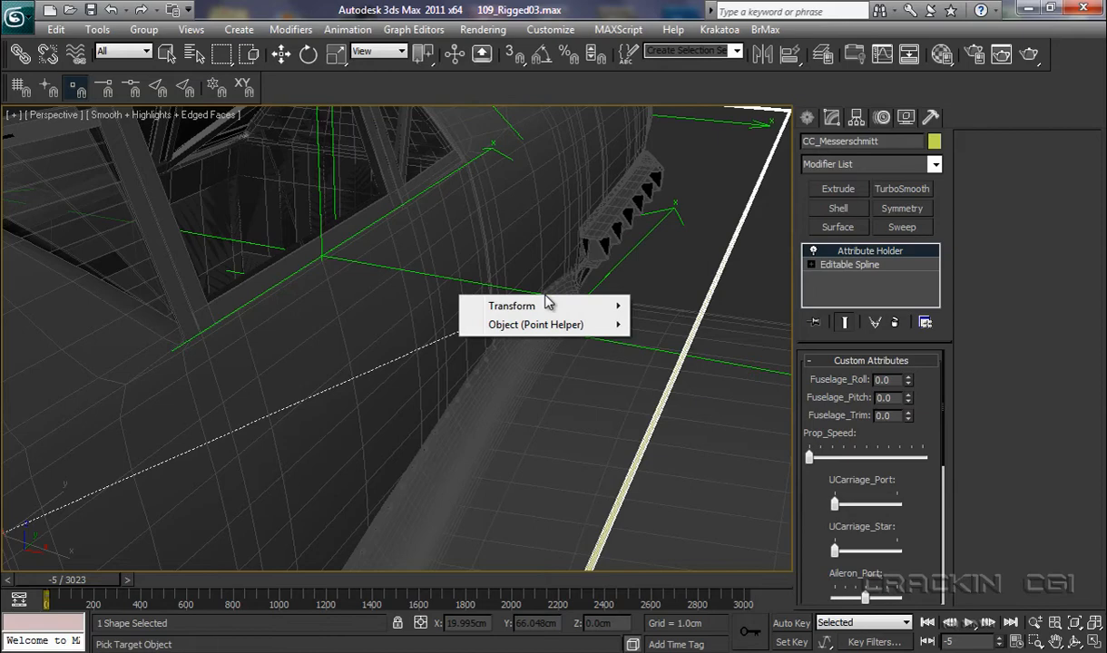
pyautogui.moveTo(524, 306)
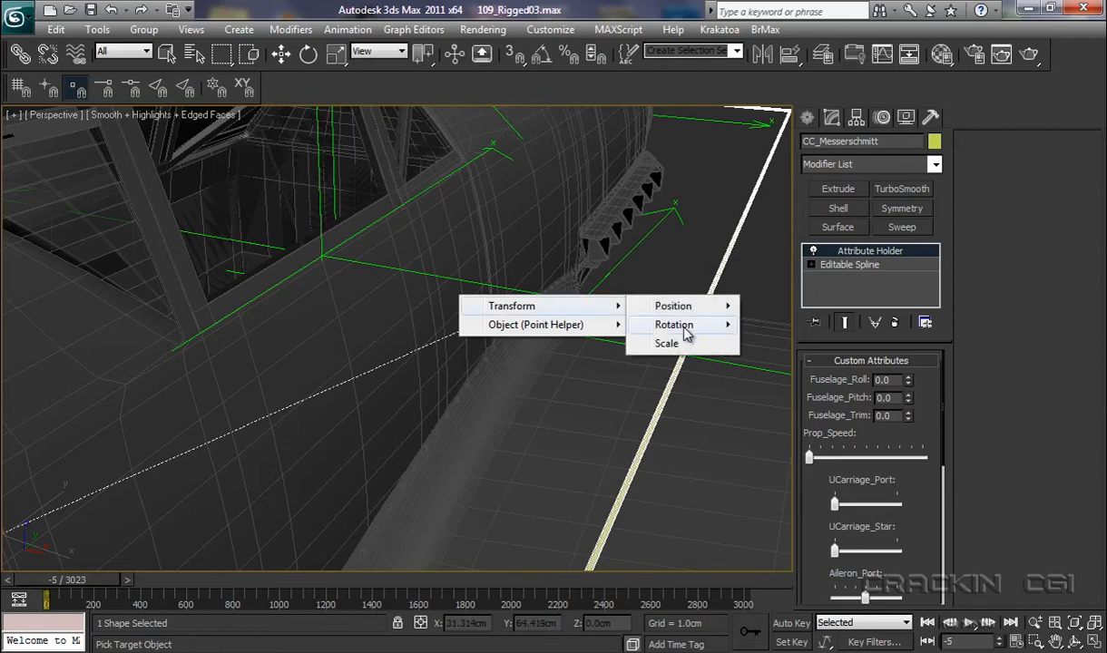
pyautogui.moveTo(685, 332)
pyautogui.click(791, 326)
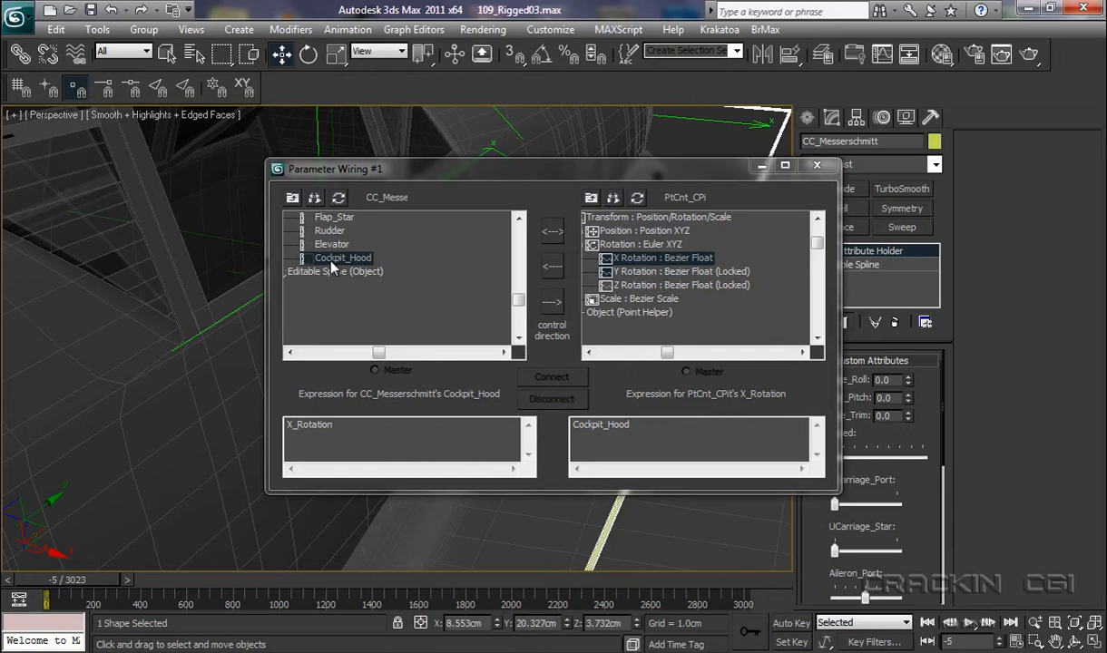
# - Connect Cockpit_Hood one-way to PtCnt_CPit's X Rotation with the expression DegToRad(Cockpit_Hood), and close the wiring dialog
pyautogui.click(553, 303)
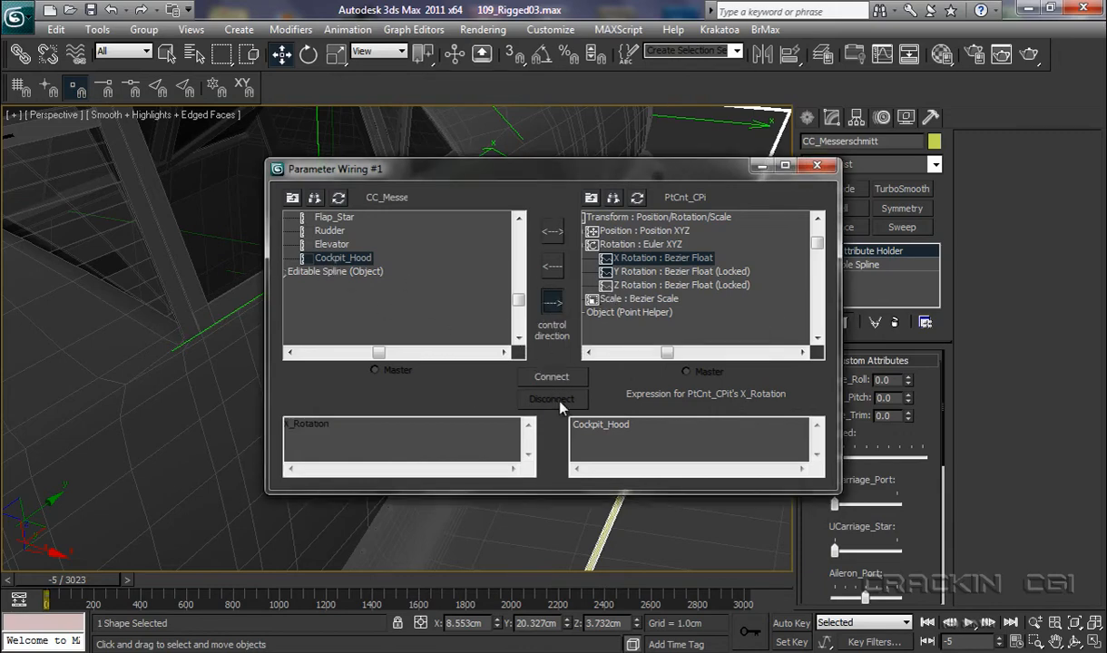
pyautogui.click(573, 431)
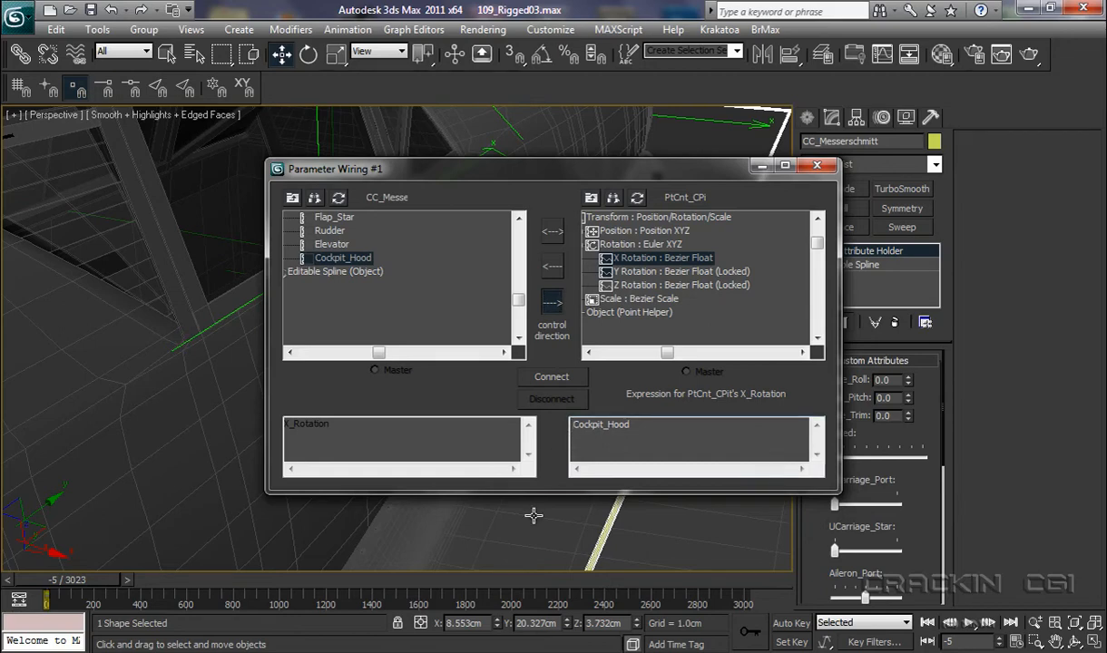
pyautogui.write('Deg')
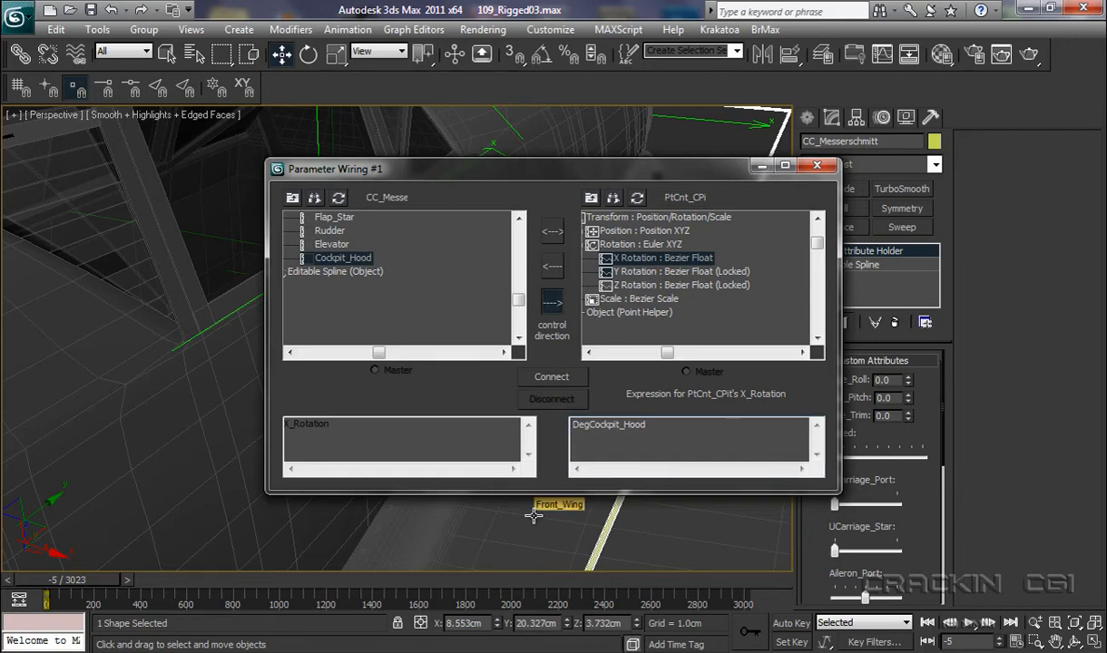
pyautogui.write('ToRad(')
pyautogui.click(548, 378)
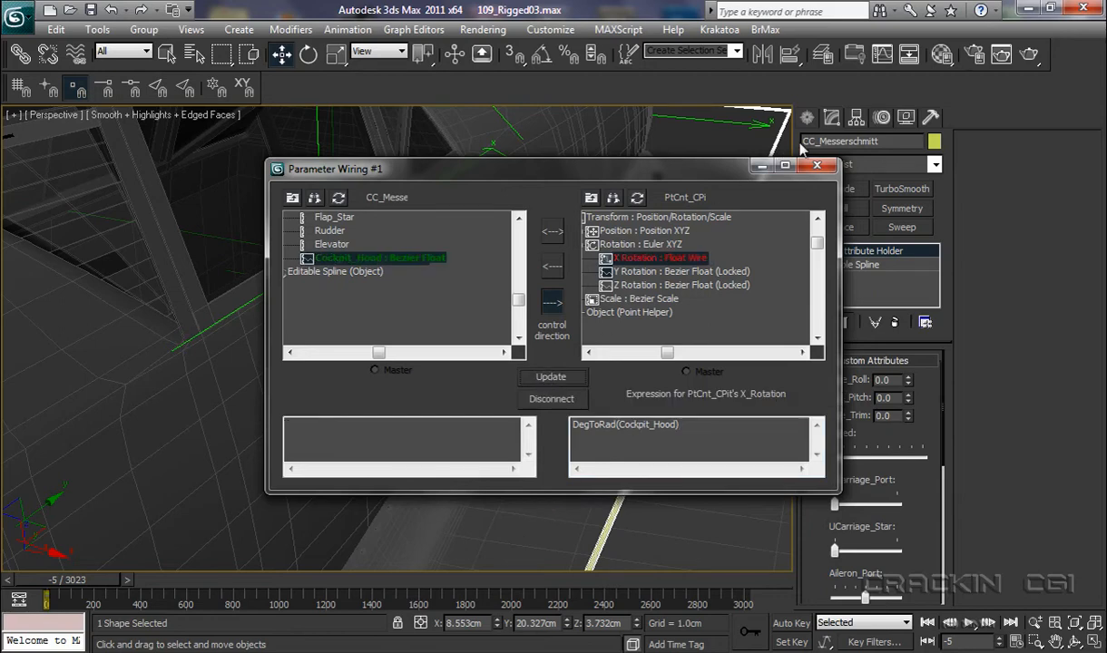
pyautogui.click(817, 169)
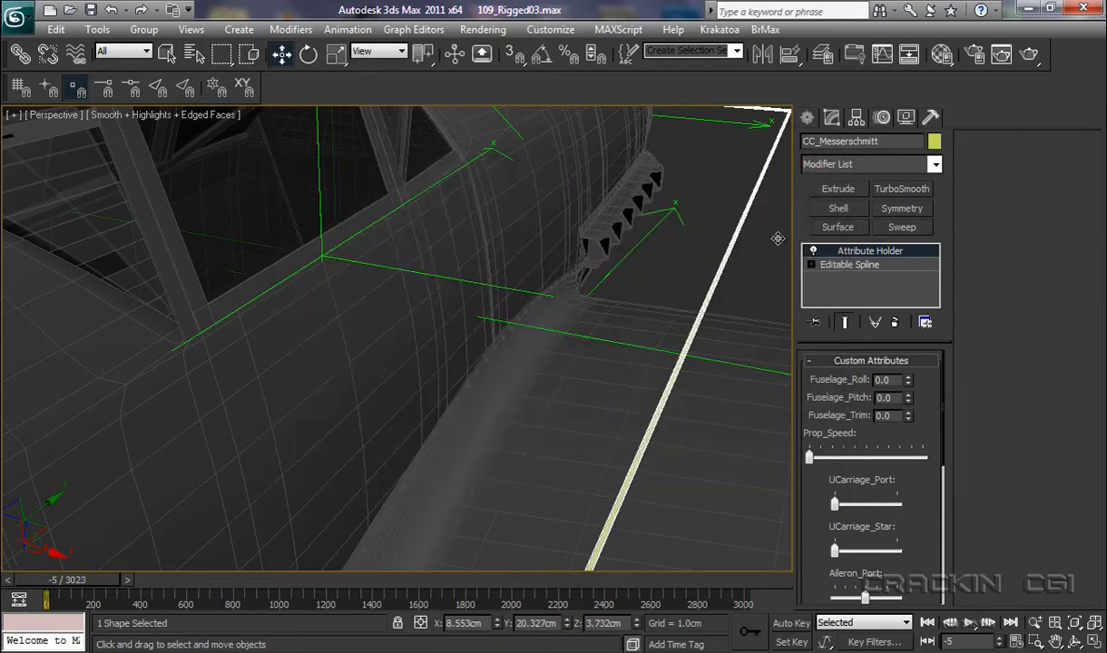
# - Link Canopy_Hood as a child of PtCnt_CPit in Schematic View, and close the view
pyautogui.click(909, 55)
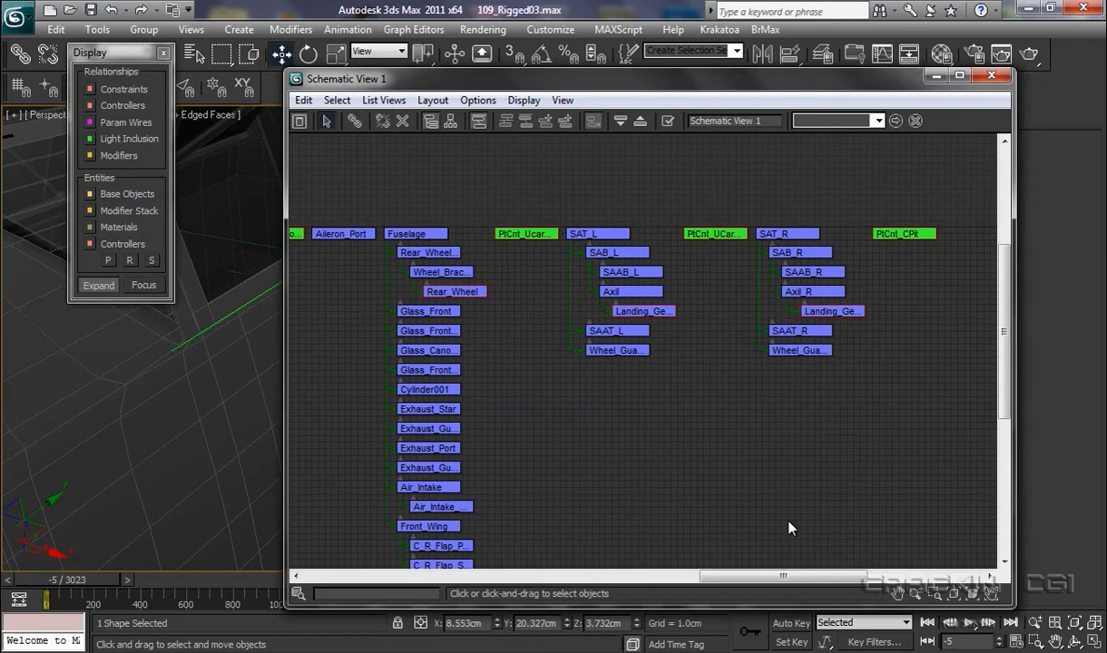
pyautogui.moveTo(800, 579); pyautogui.dragTo(585, 586)
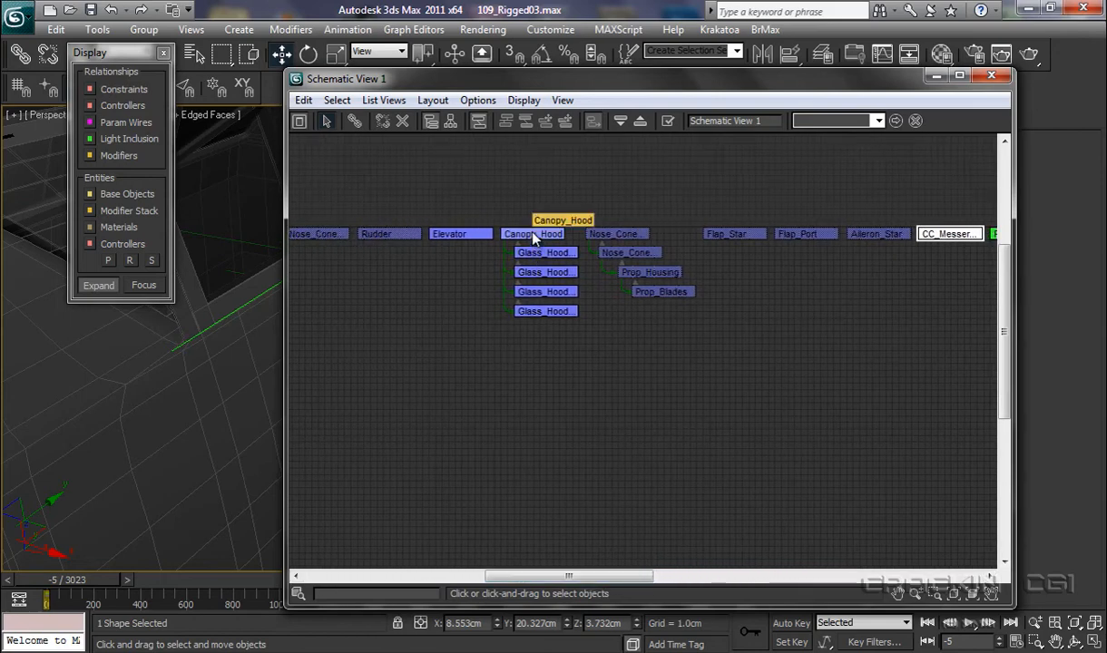
pyautogui.click(355, 122)
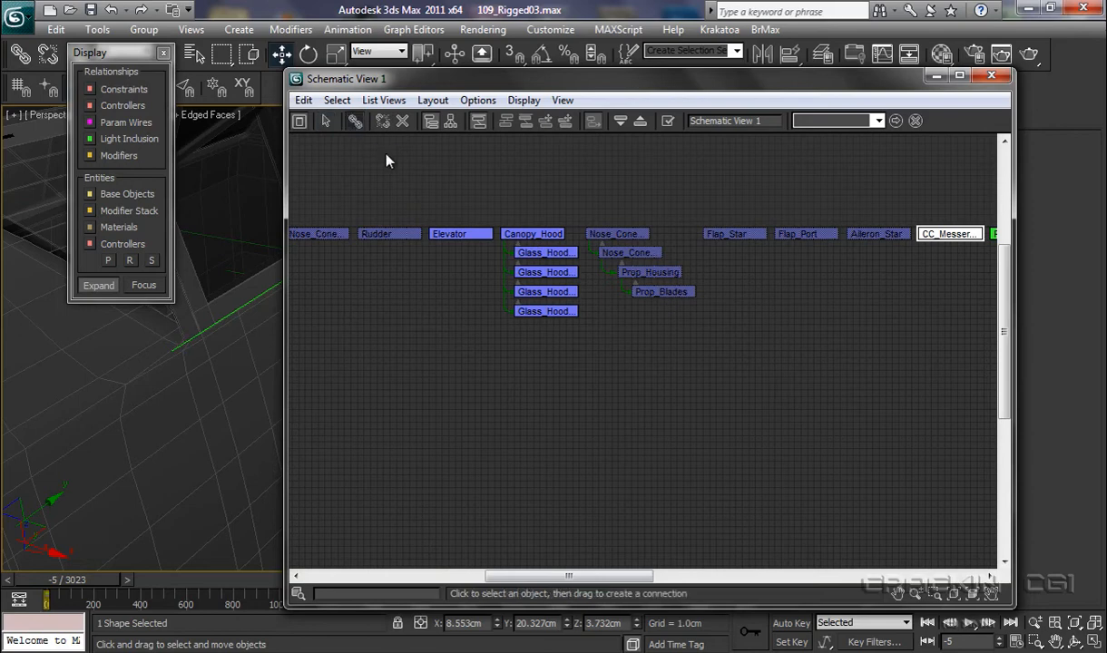
pyautogui.click(533, 235)
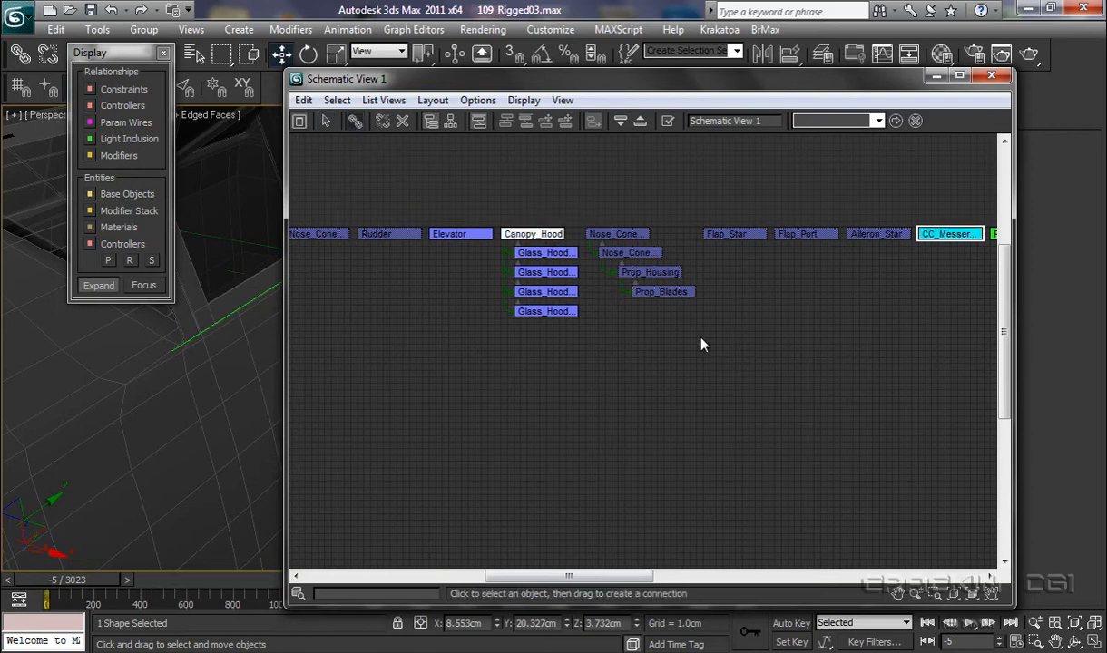
pyautogui.moveTo(1017, 340); pyautogui.dragTo(933, 363)
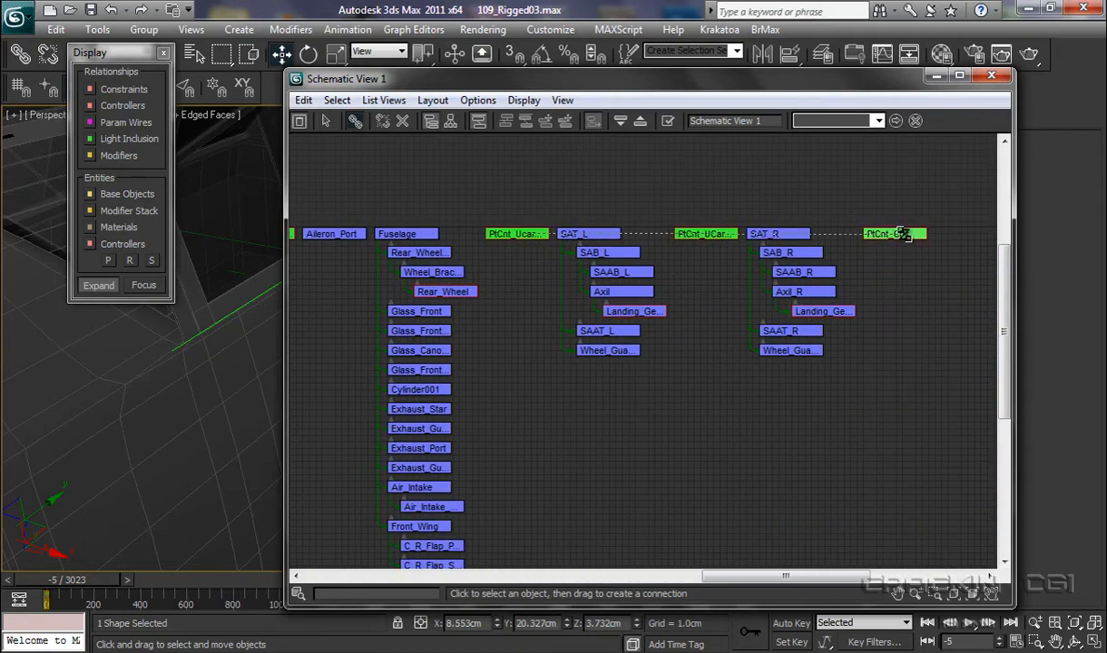
pyautogui.moveTo(904, 234); pyautogui.dragTo(902, 234)
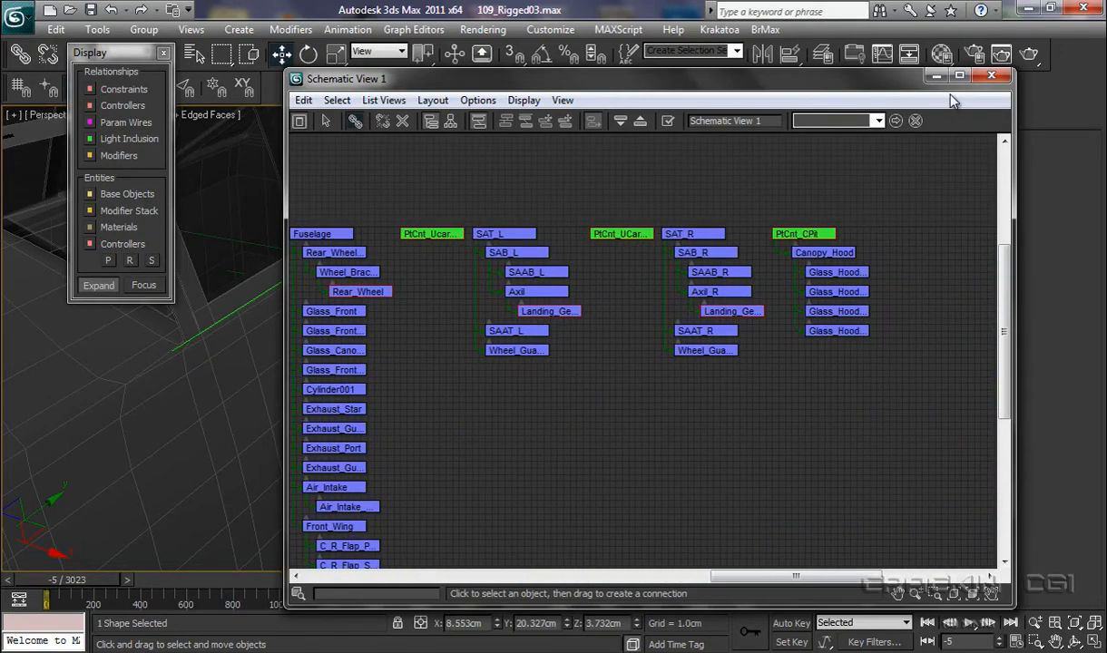
pyautogui.click(990, 80)
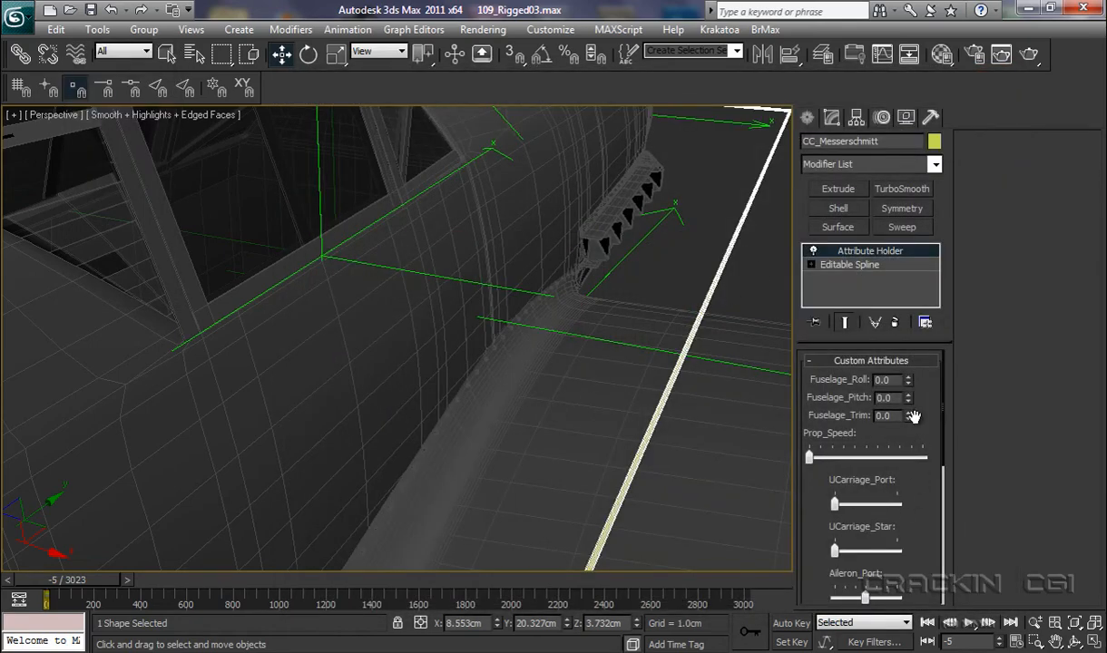
# - Test the Cockpit_Hood slider on CC_Messerschmitt while viewing the whole canopy
pyautogui.moveTo(942, 419); pyautogui.dragTo(940, 588)
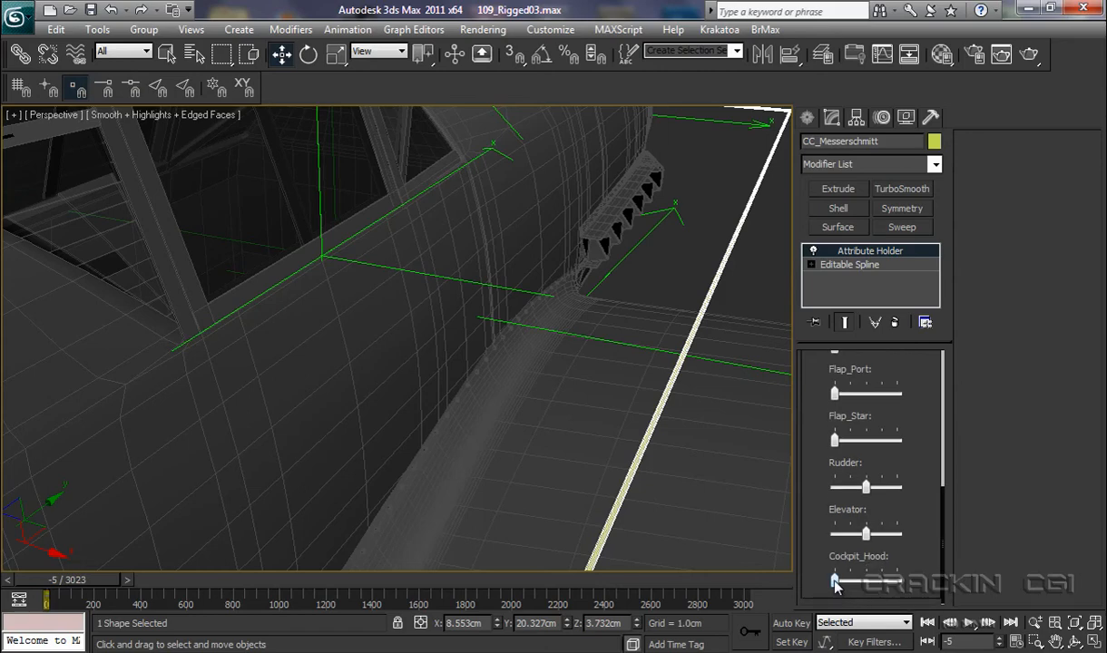
pyautogui.moveTo(835, 580)
pyautogui.mouseDown()
pyautogui.moveTo(903, 589)
pyautogui.moveTo(833, 583)
pyautogui.mouseUp()
pyautogui.keyDown('alt'); pyautogui.moveTo(503, 388); pyautogui.dragTo(472, 646, button='middle'); pyautogui.keyUp('alt')
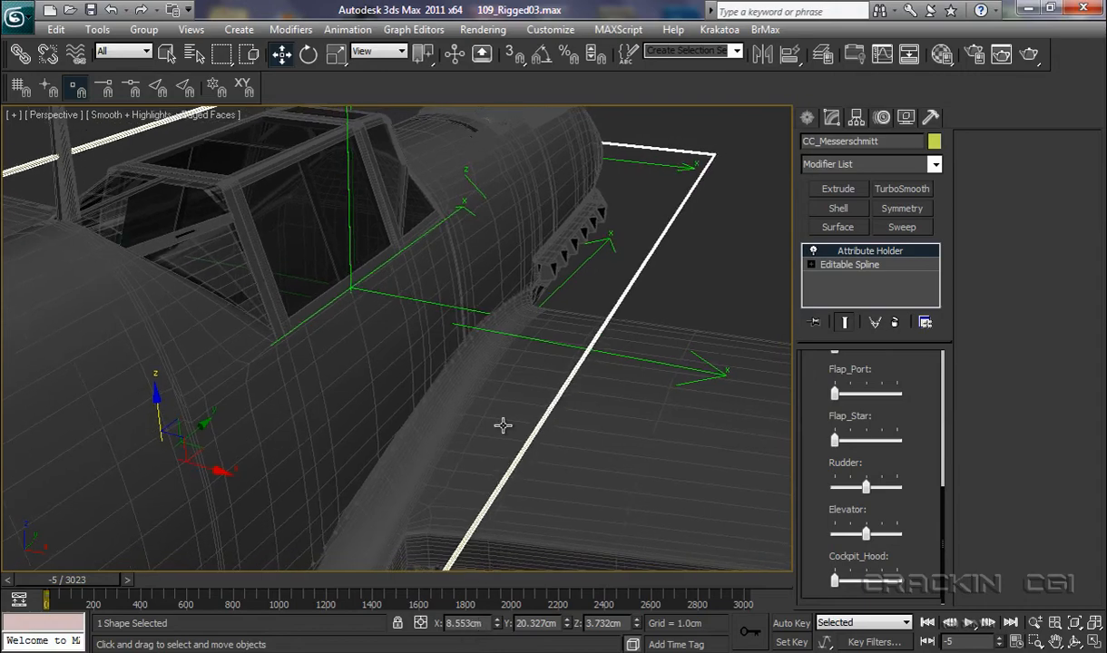
pyautogui.moveTo(502, 425); pyautogui.dragTo(555, 454, button='middle')
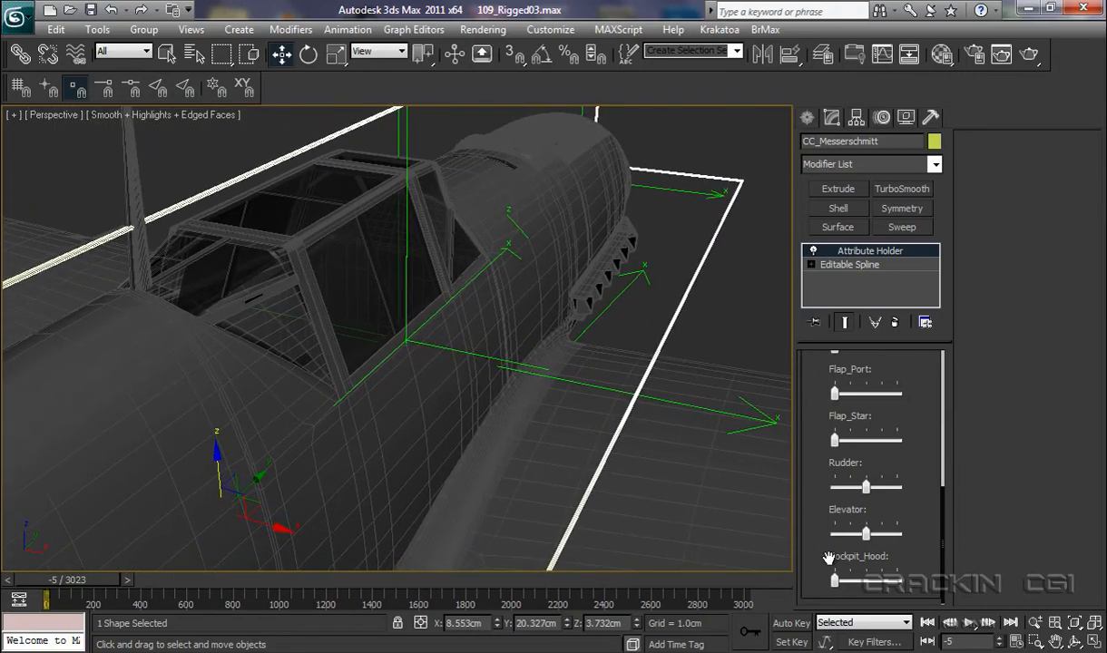
pyautogui.moveTo(834, 582)
pyautogui.mouseDown()
pyautogui.moveTo(896, 582)
pyautogui.moveTo(828, 581)
pyautogui.mouseUp()
# - Check the Cockpit_Hood slider's range in the Parameter Editor, close it without applying changes, and test the slider again
pyautogui.hotkey('alt', '1')
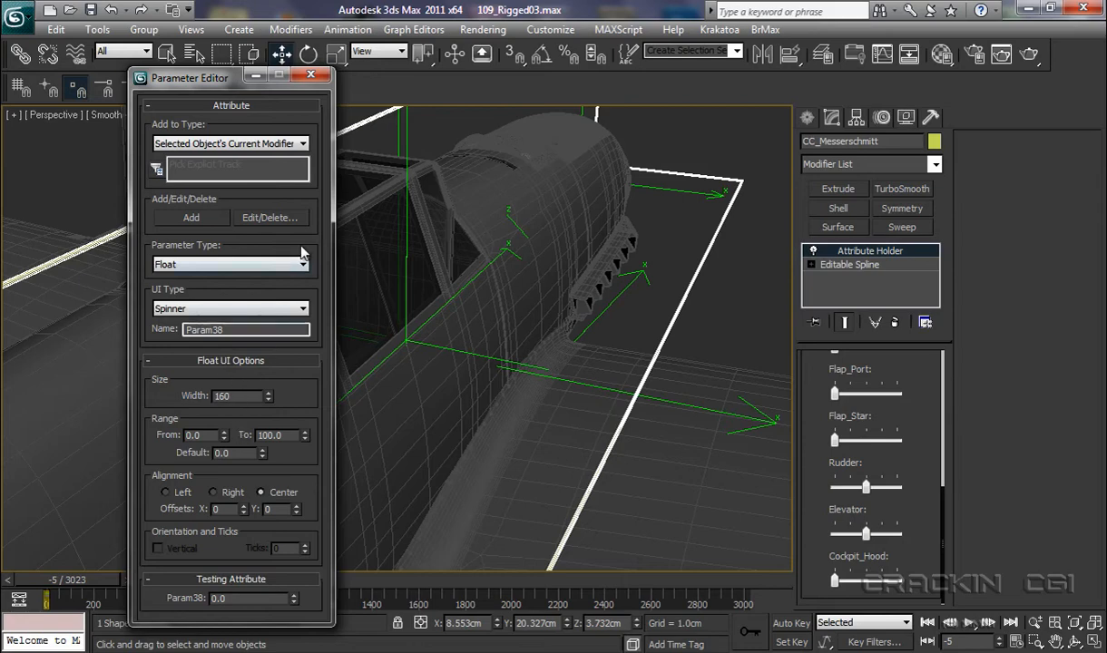
pyautogui.click(290, 222)
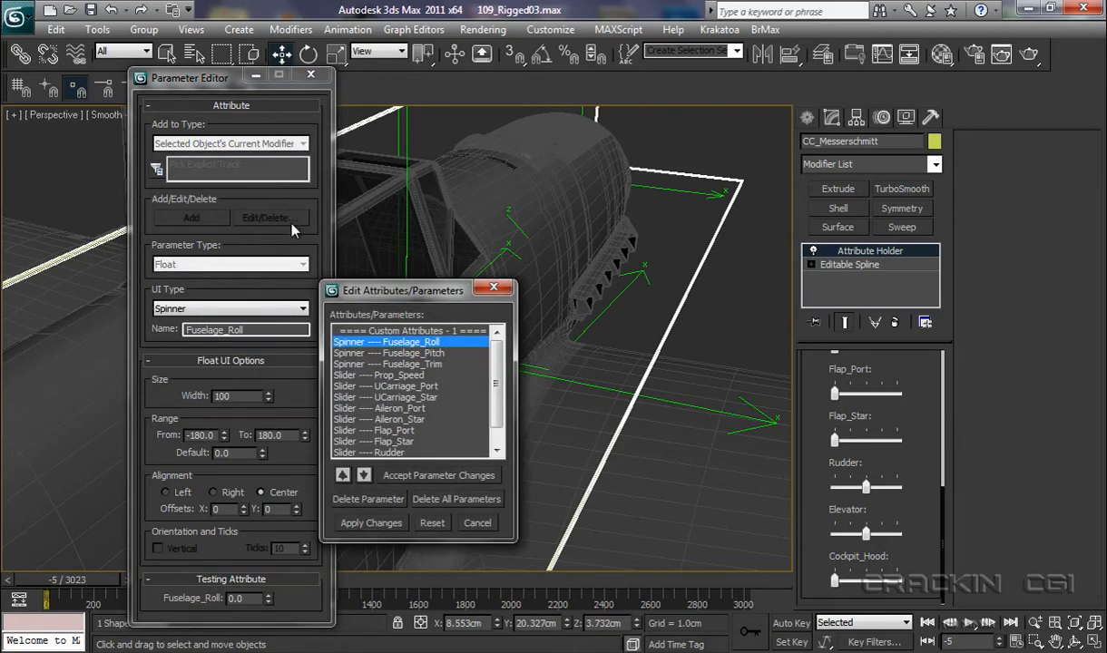
pyautogui.scroll(-1, 478, 377)
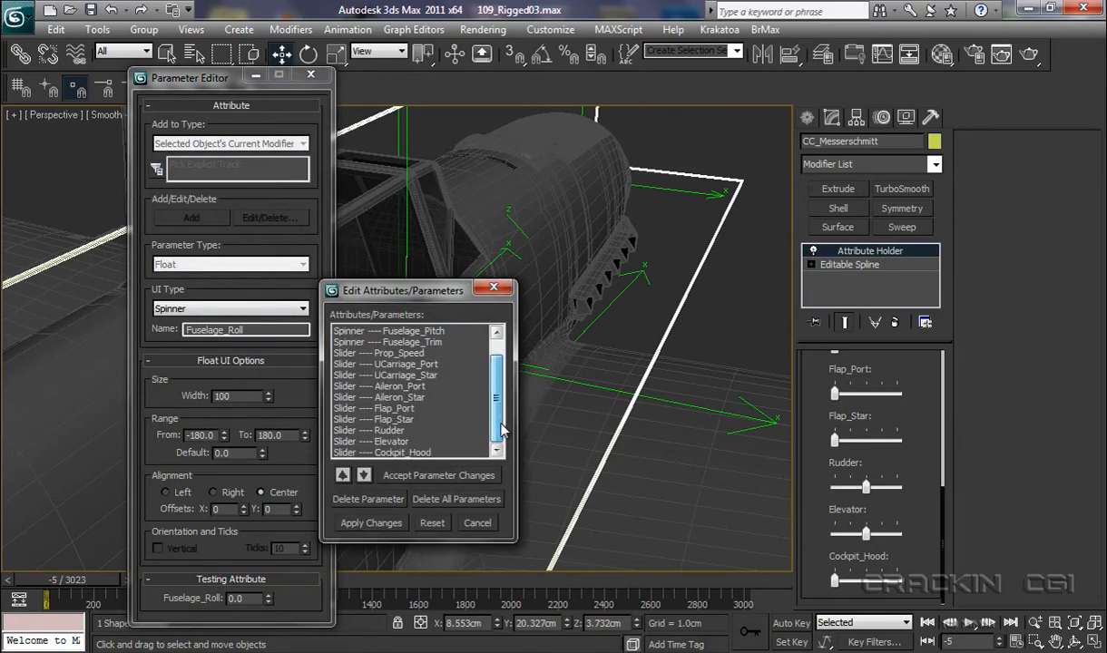
pyautogui.click(416, 452)
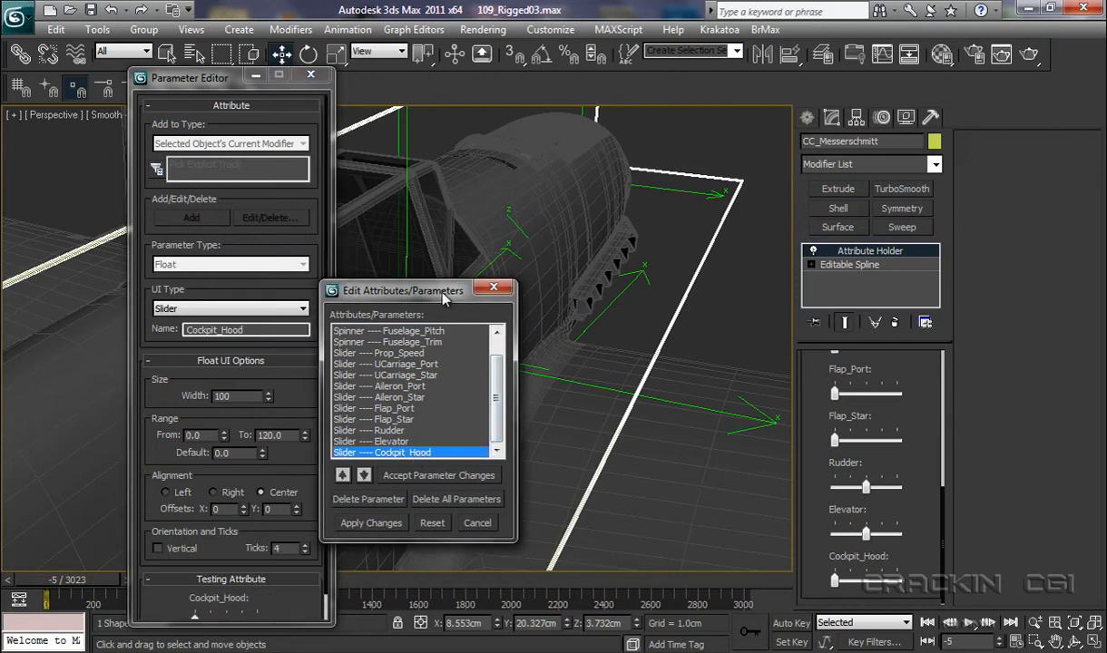
pyautogui.moveTo(444, 297); pyautogui.dragTo(668, 240)
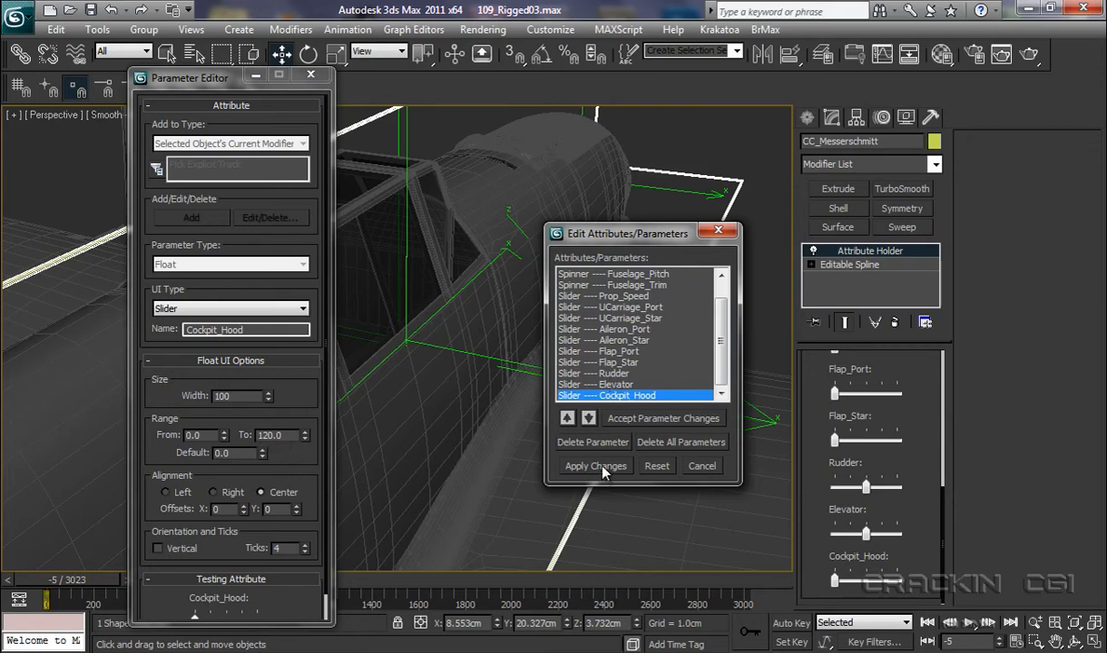
pyautogui.click(701, 465)
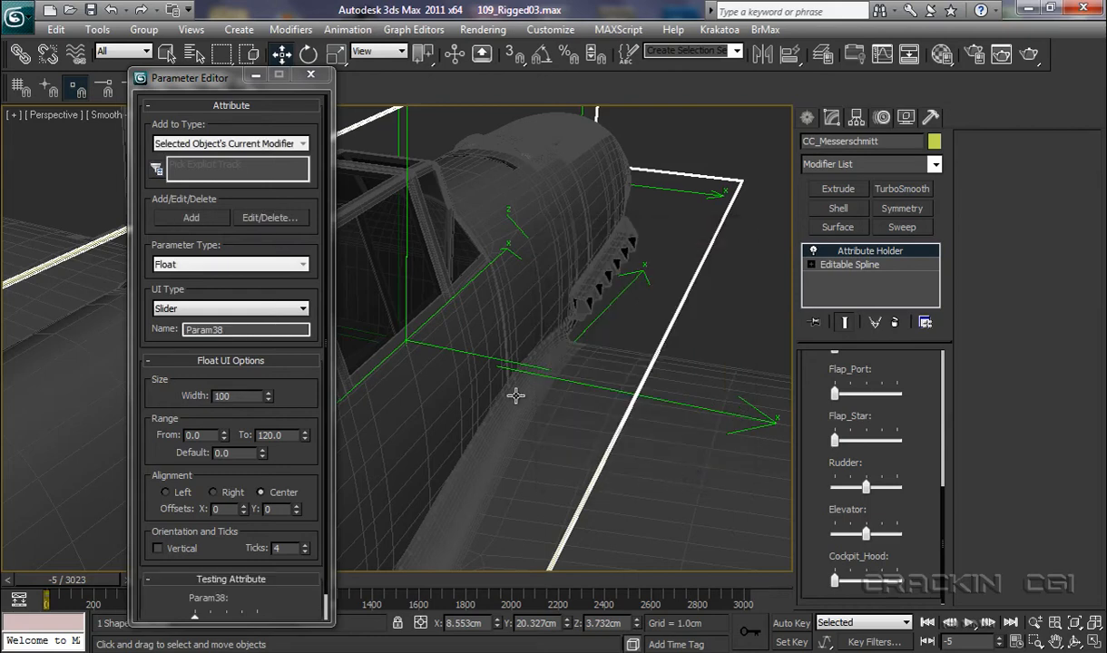
pyautogui.click(310, 75)
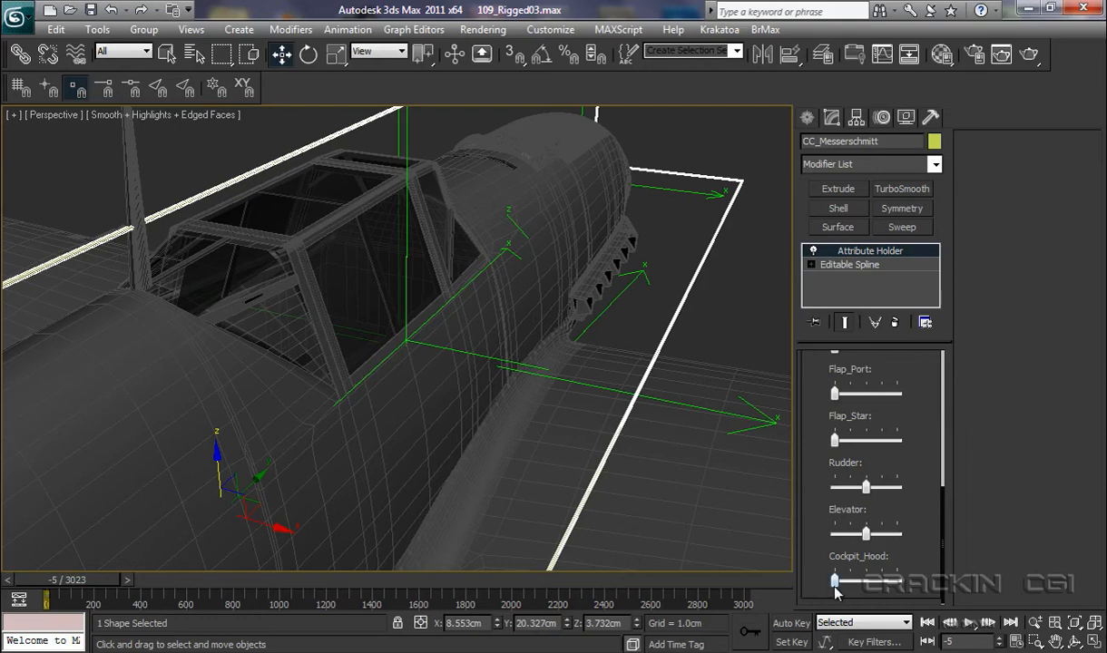
pyautogui.moveTo(835, 585)
pyautogui.mouseDown()
pyautogui.moveTo(899, 600)
pyautogui.moveTo(817, 588)
pyautogui.mouseUp()
# - Unlink Canopy_Hood from PtCnt_CPit in Schematic View, and close the view
pyautogui.click(909, 56)
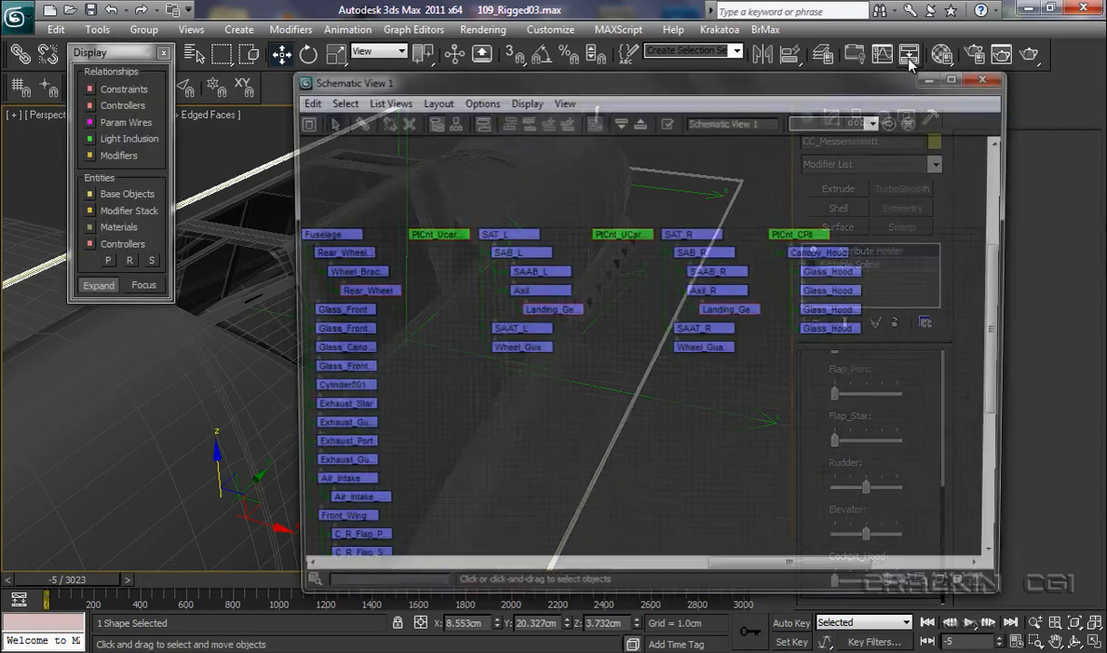
pyautogui.click(822, 254)
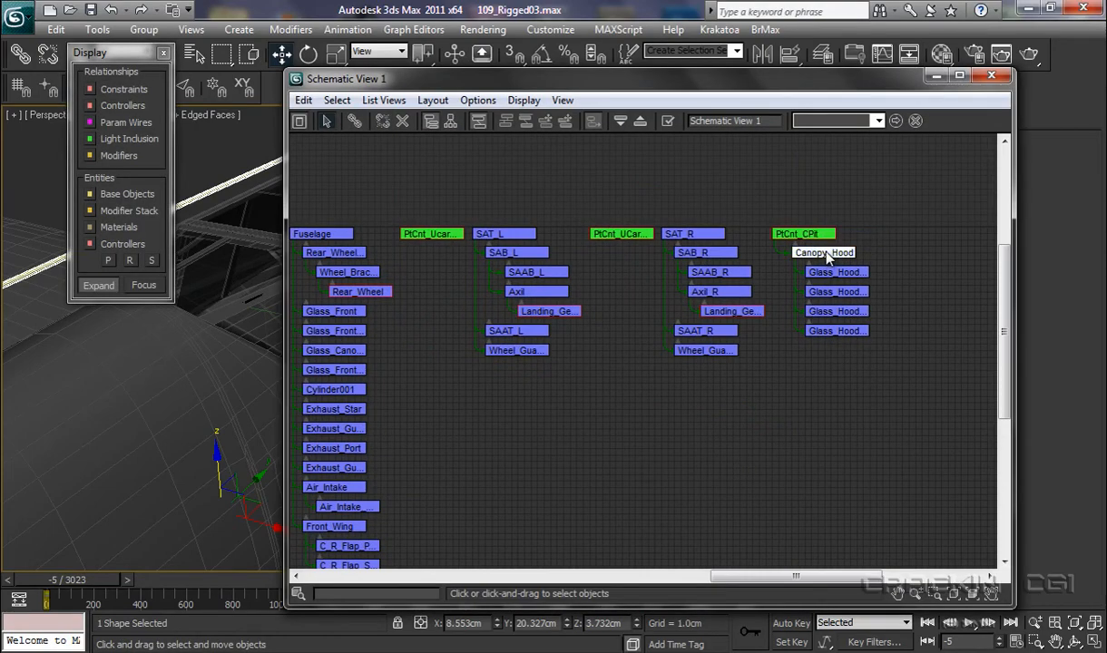
pyautogui.click(383, 122)
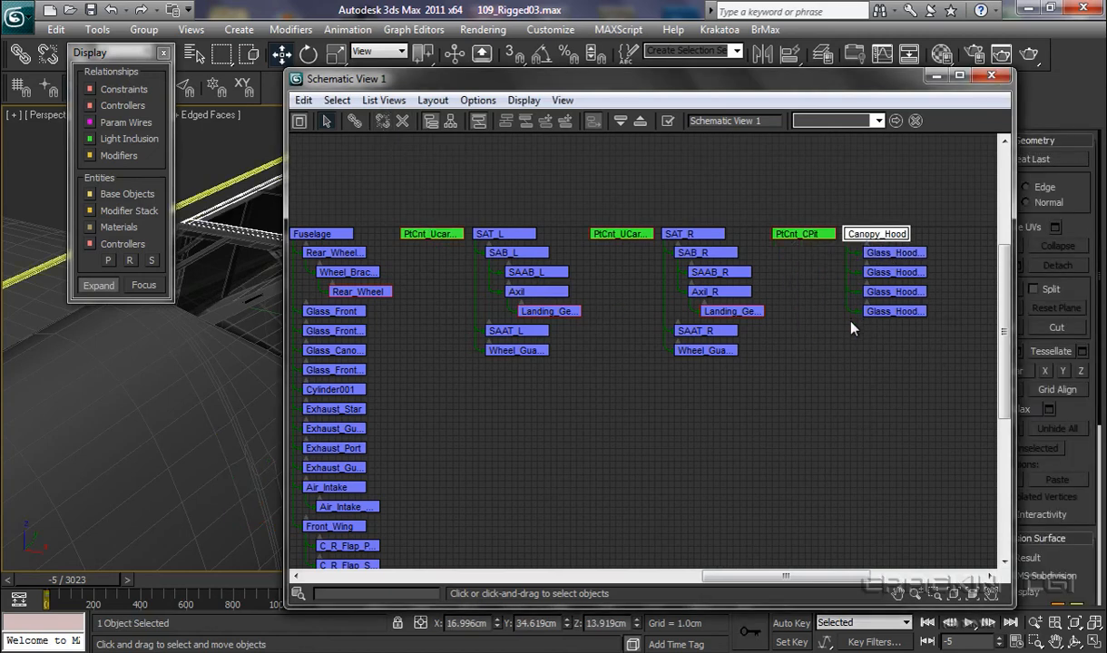
pyautogui.click(989, 78)
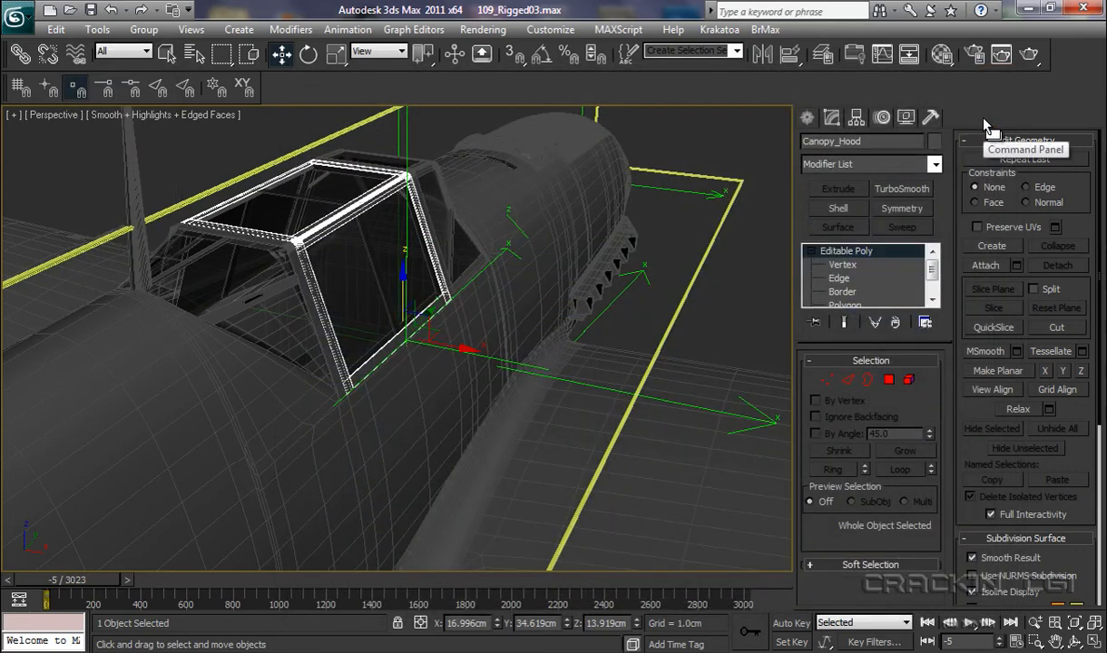